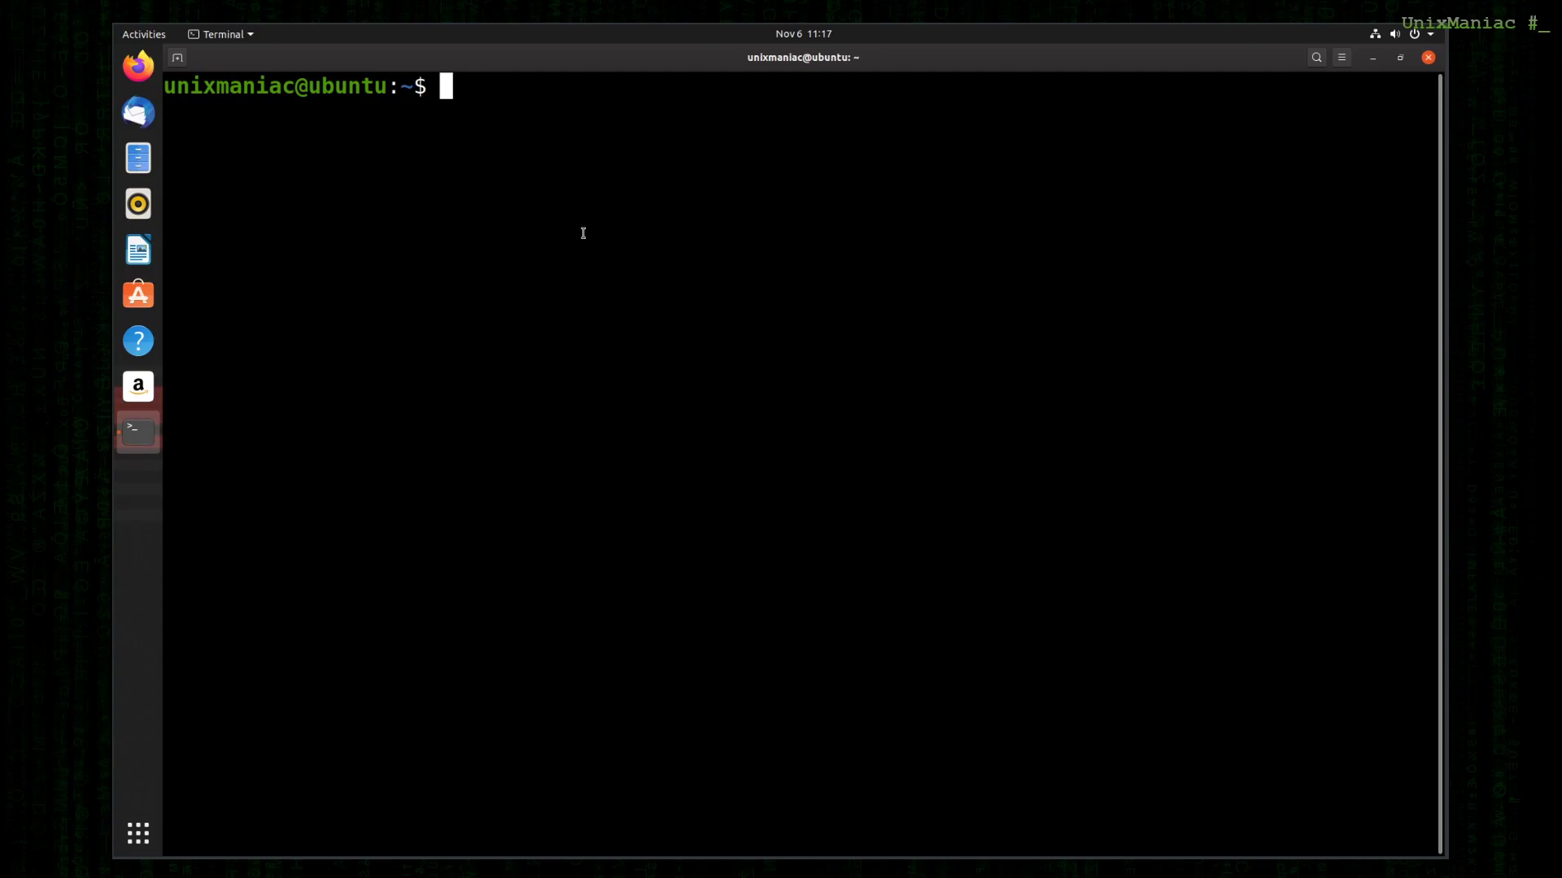
- Restart the computer with the reboot command
key("Return")
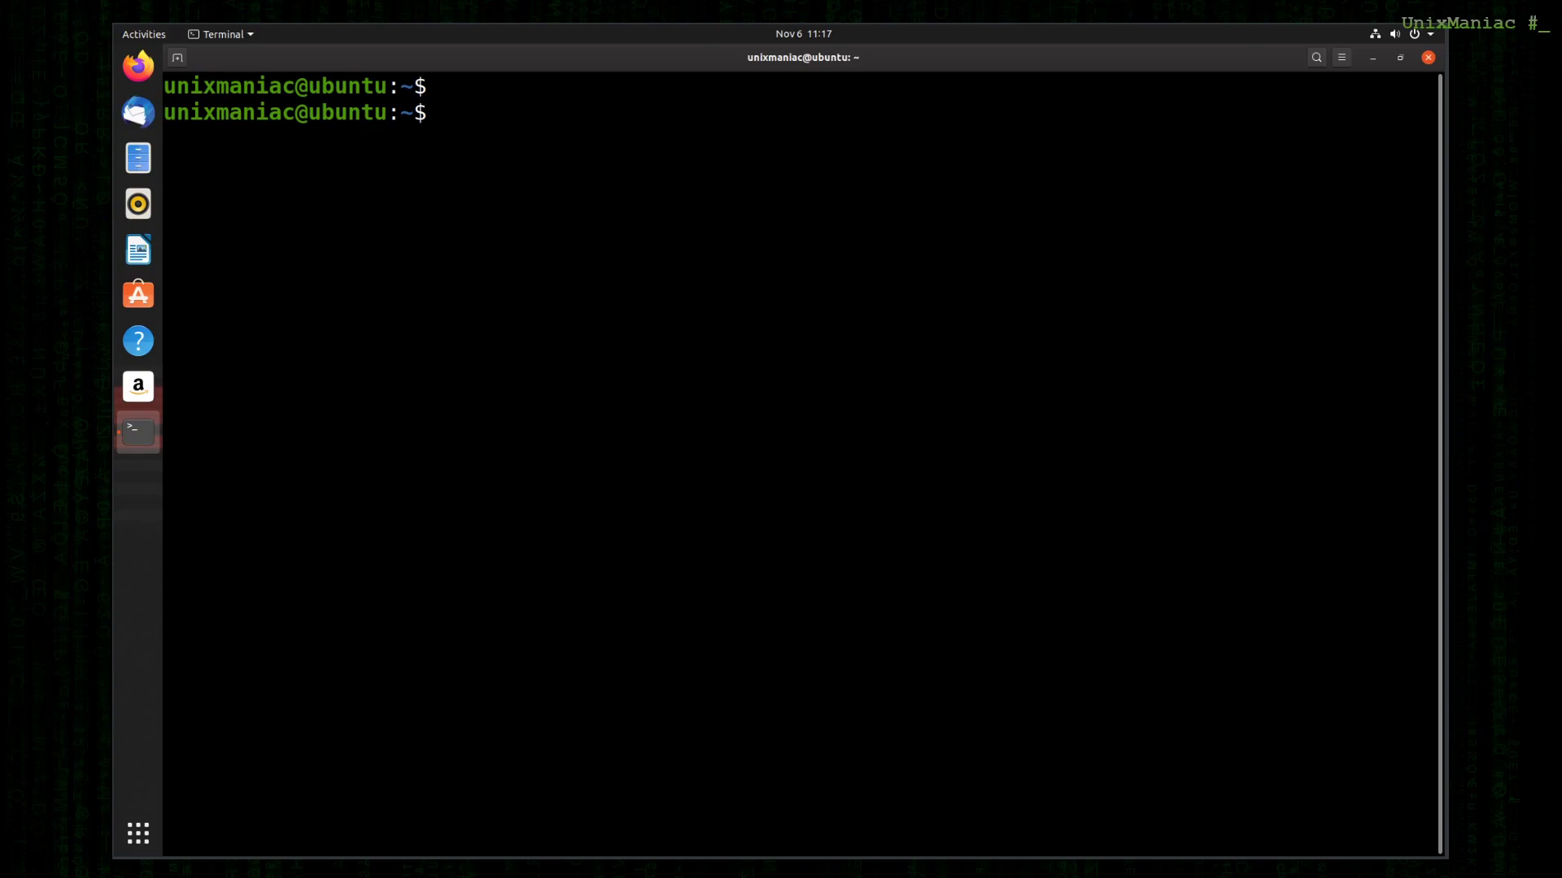
type("reboot")
key("Return")
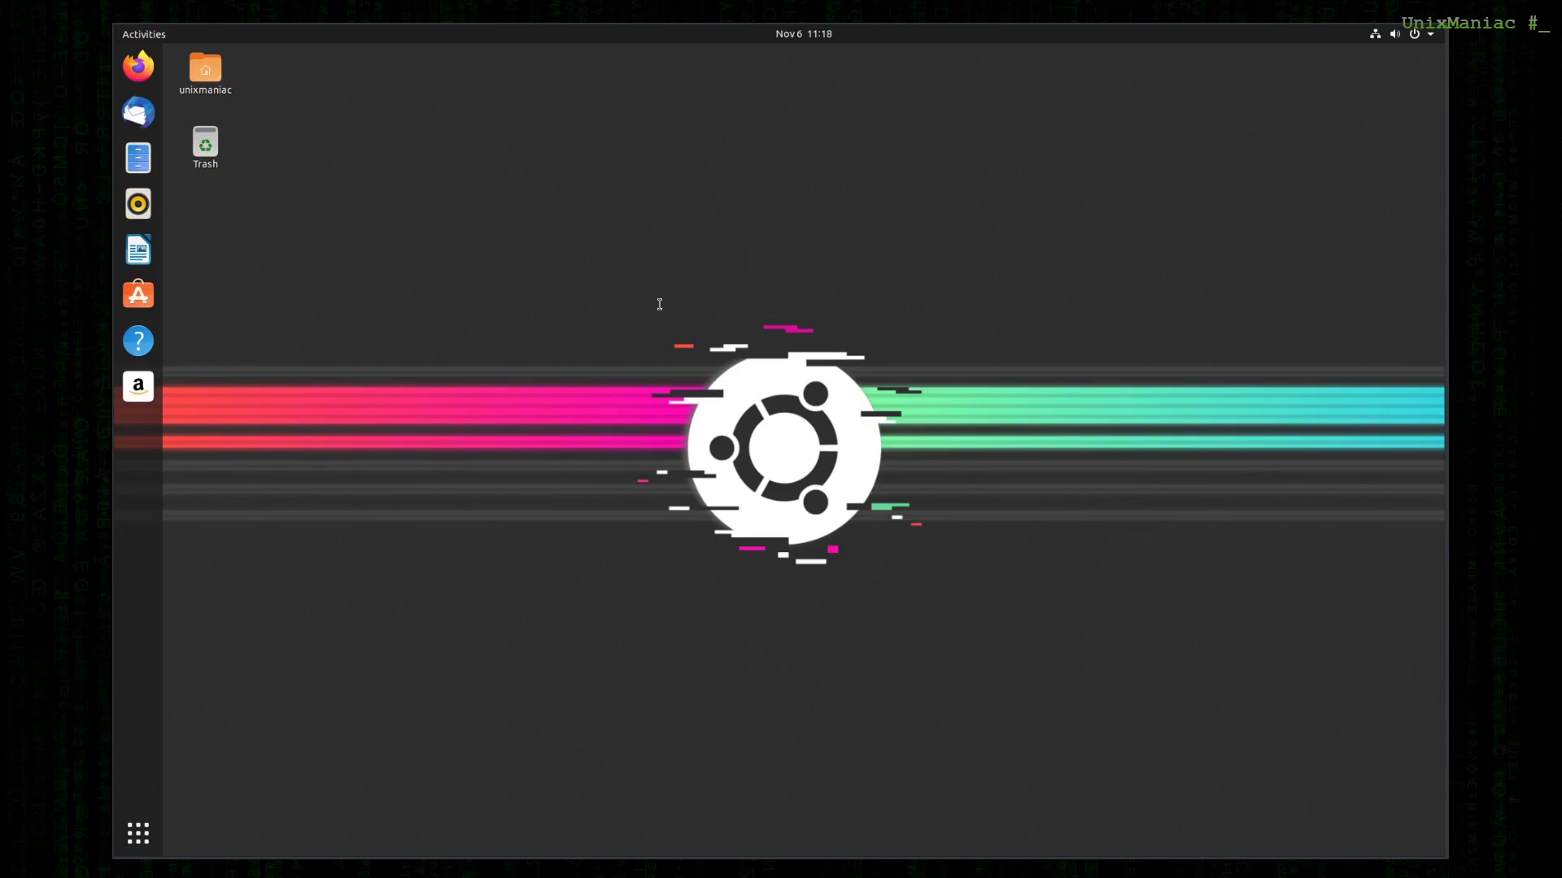
- Once the system is back, open a new terminal with a smaller font
key("ctrl+alt+t")
key("ctrl+minus")
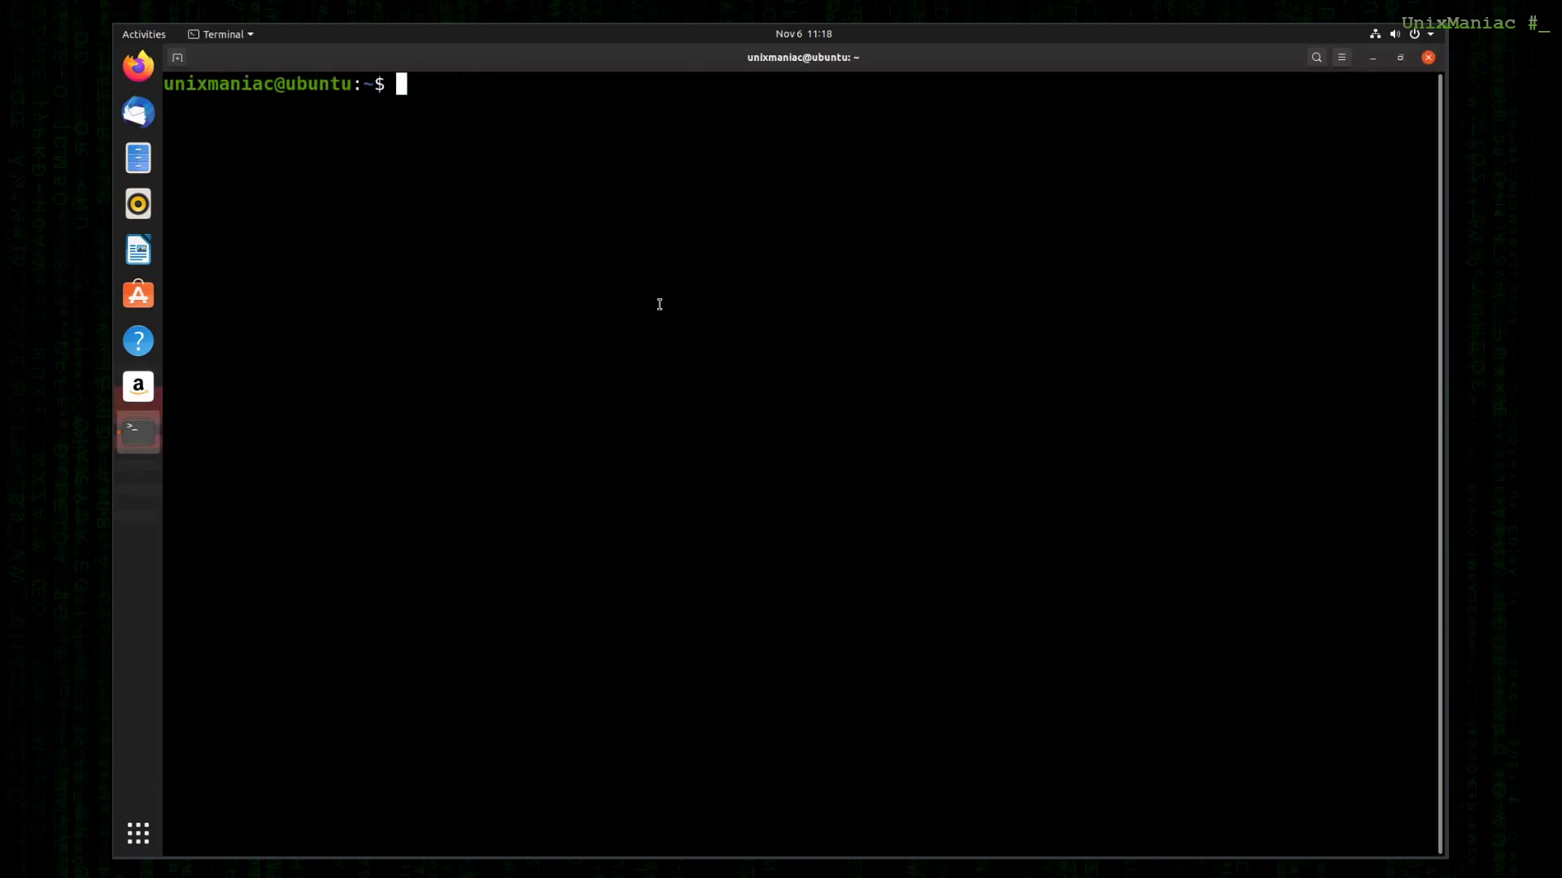
key("Return")
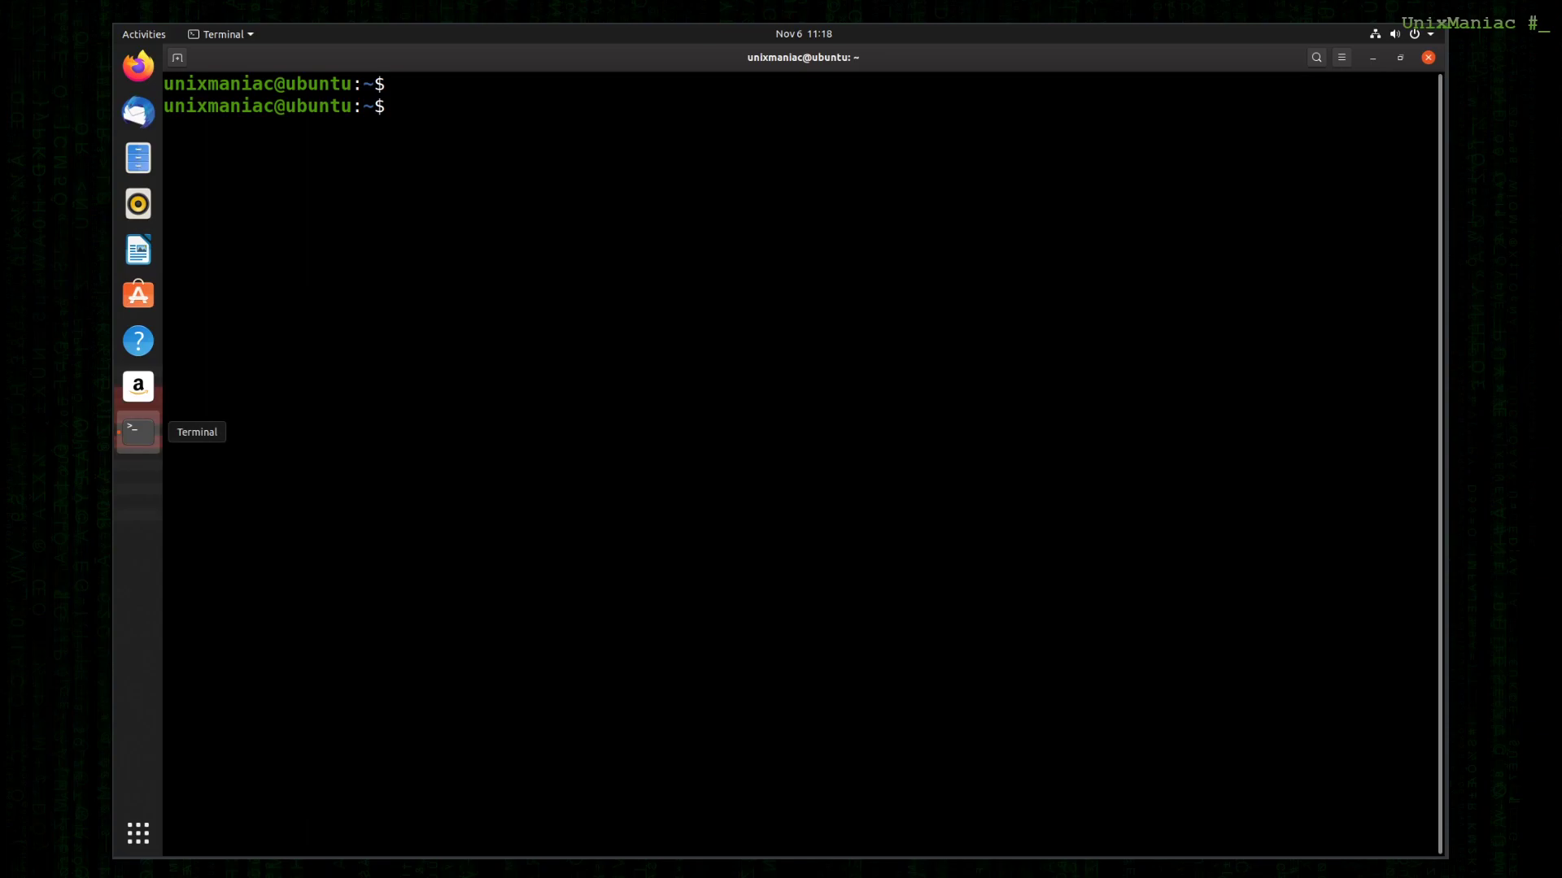
- Enable the i386 architecture with sudo dpkg, then install curl and add the WineHQ signing key
type("sudo dpkg --add-architecture i386")
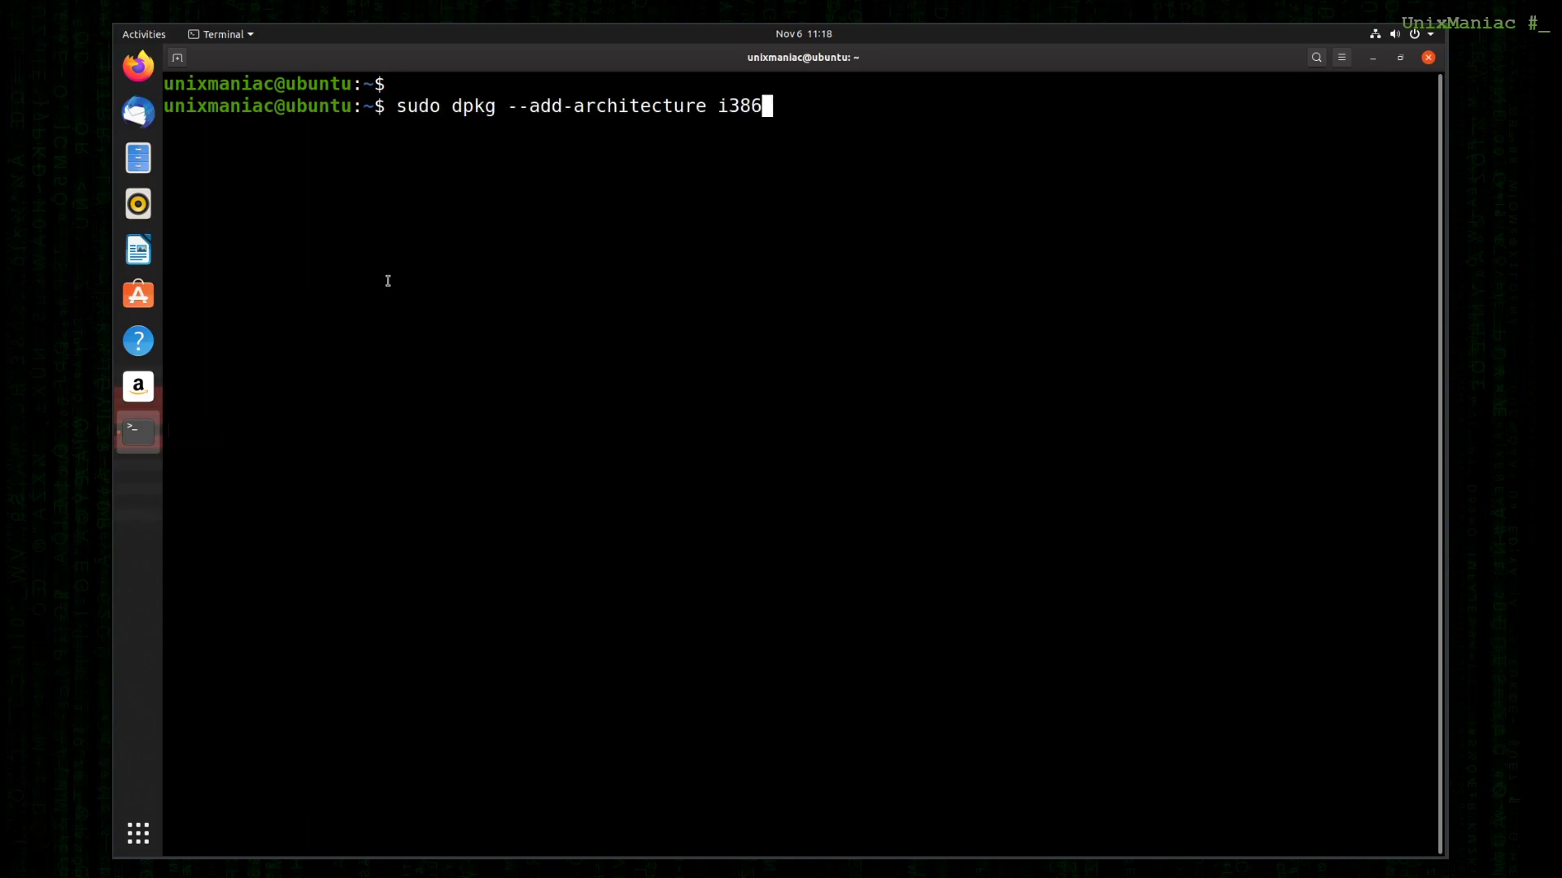
key("Return")
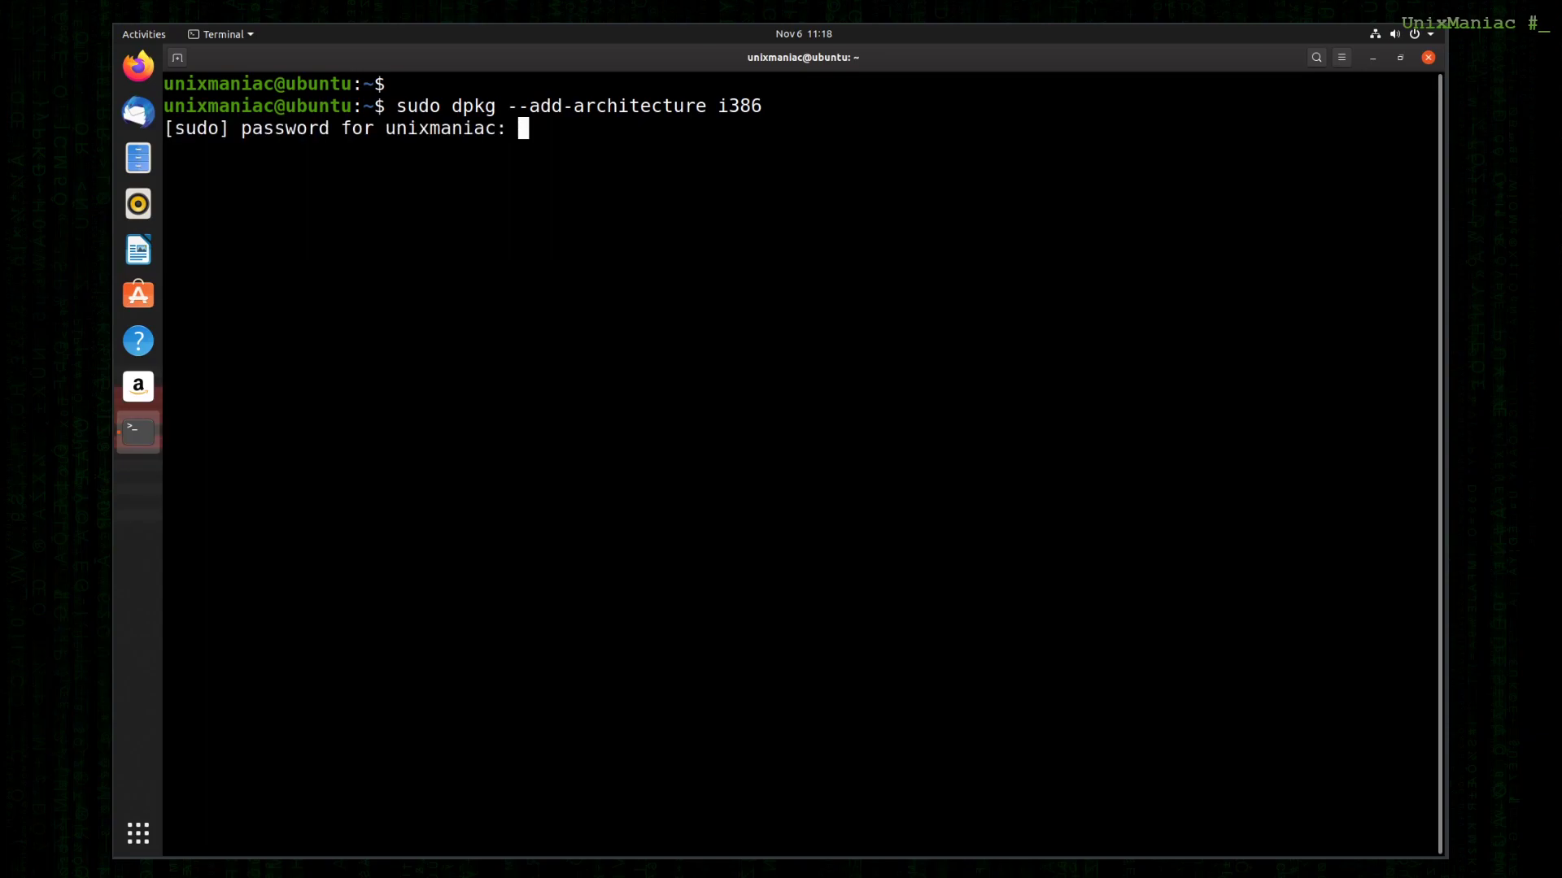
key("Return")
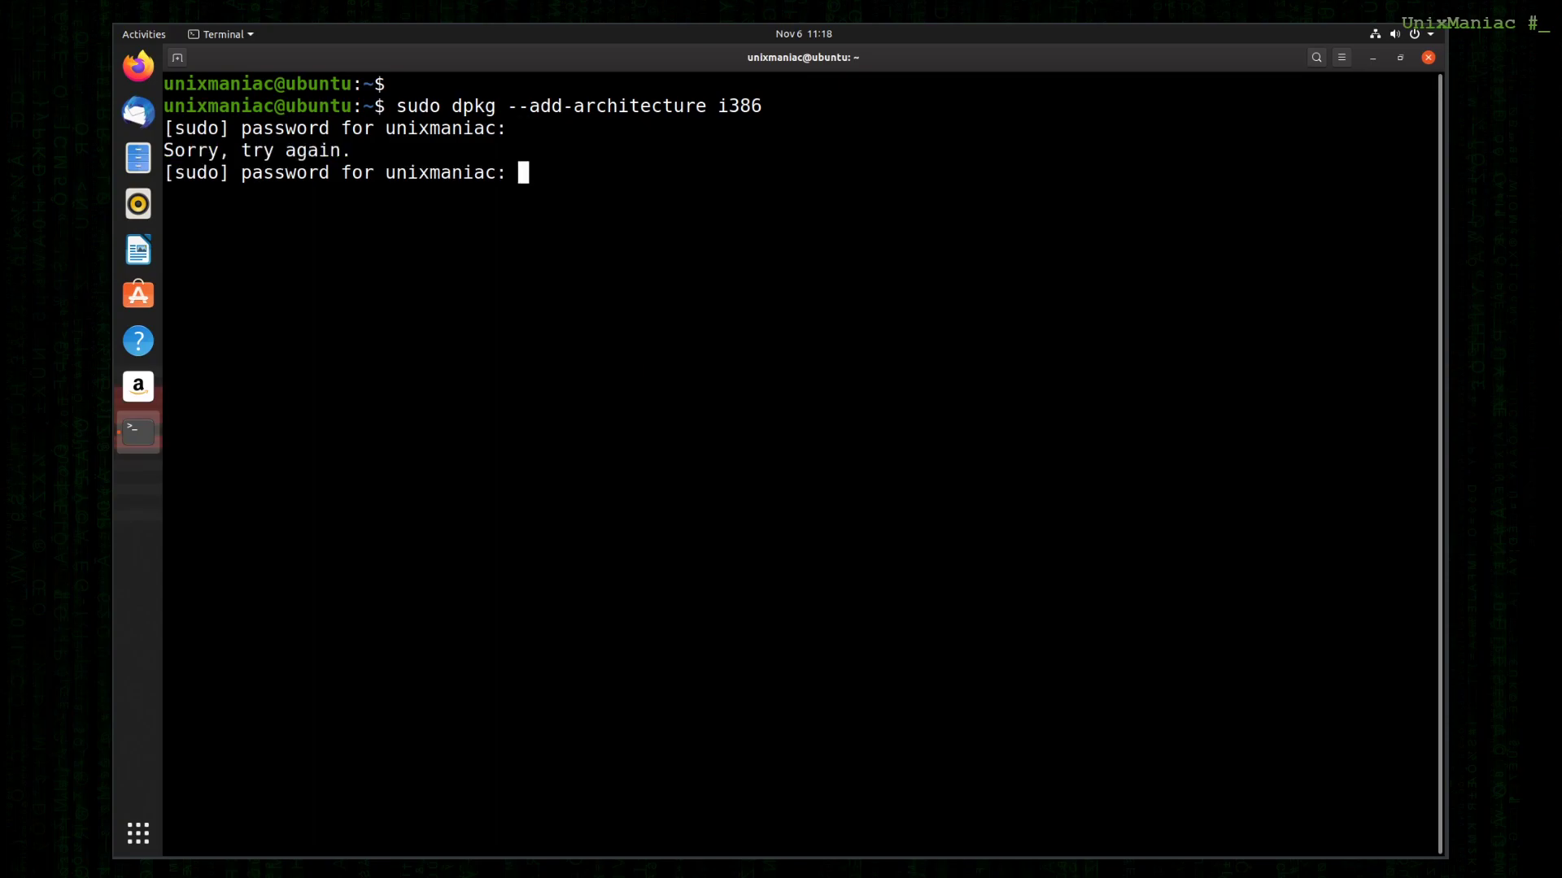
key("Return")
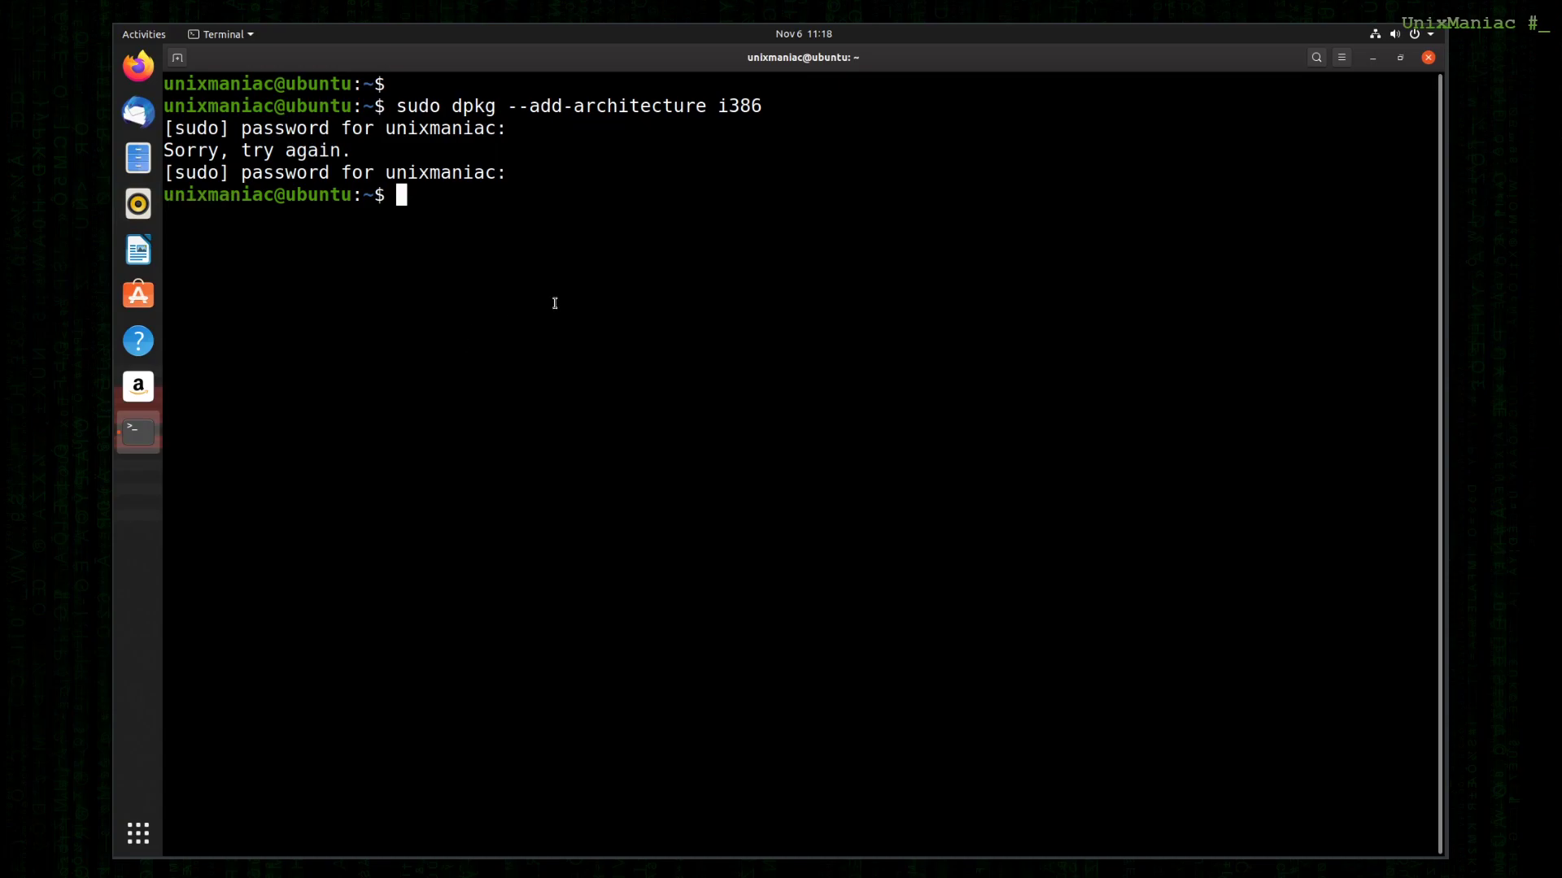
type("sudo apt install curl && curl https://dl.winehq.org/wine-builds/winehq.key | sudo apt-key add -")
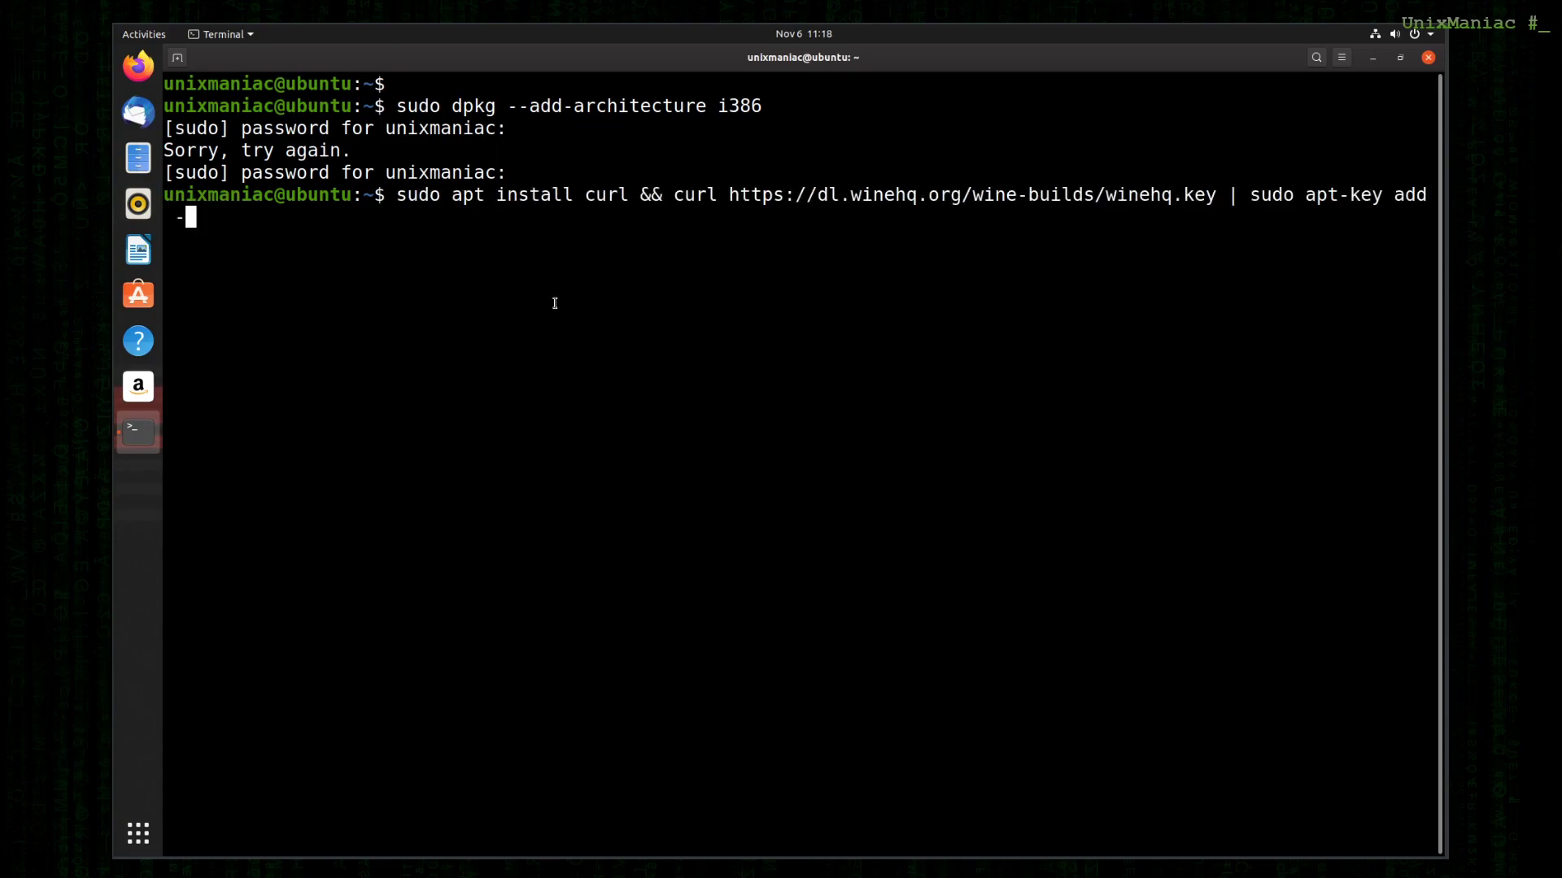
key("Return")
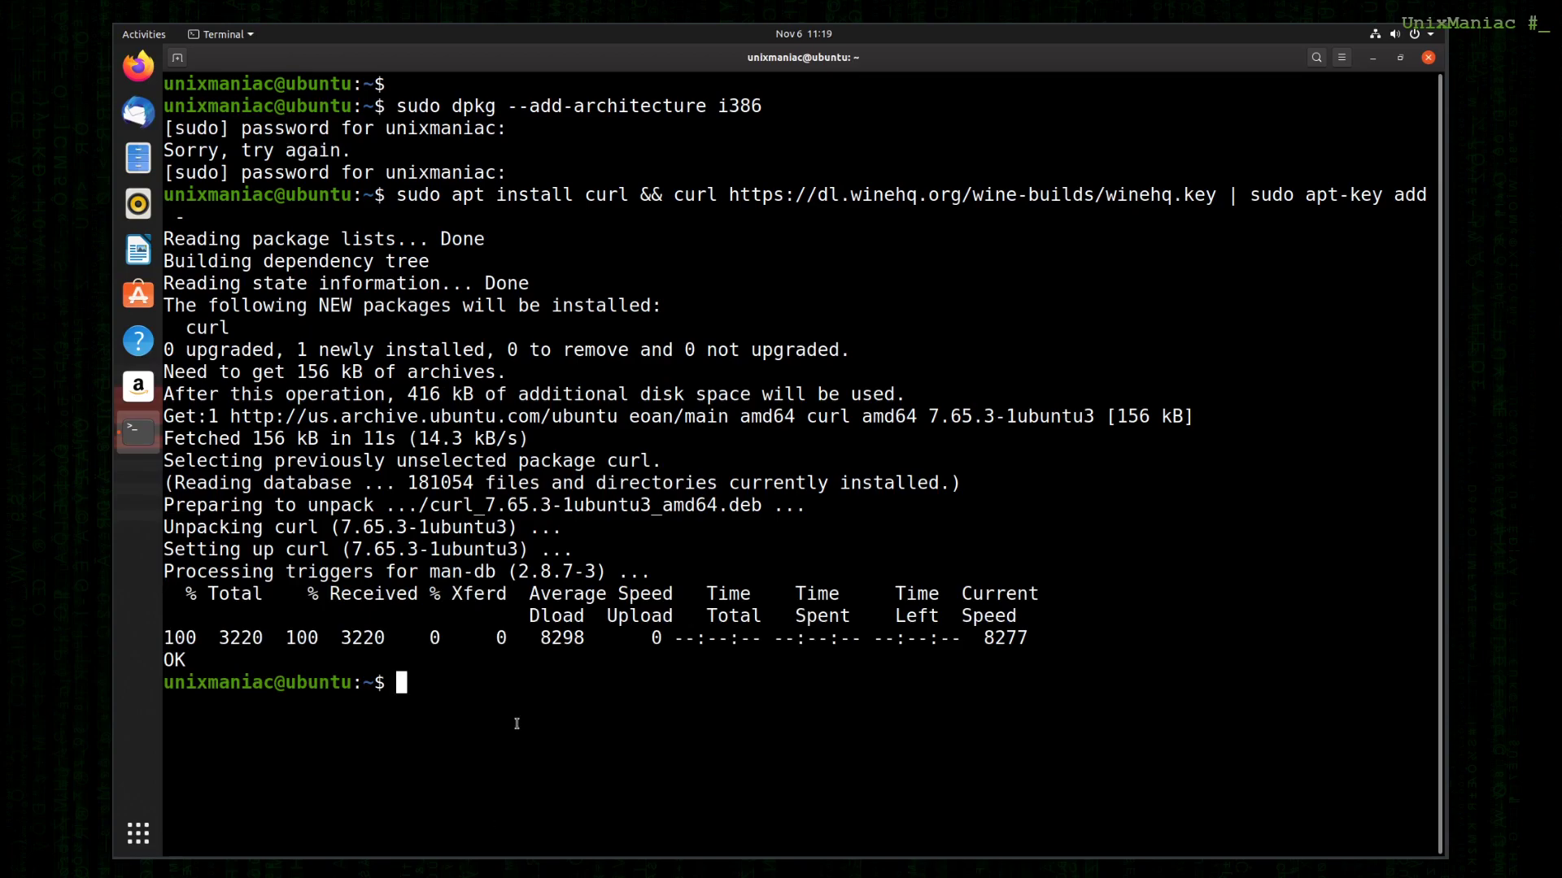
type("sudo apt-add-repository 'deb https://dl.winehq.org/wine-builds/ubuntu/ eoan main'")
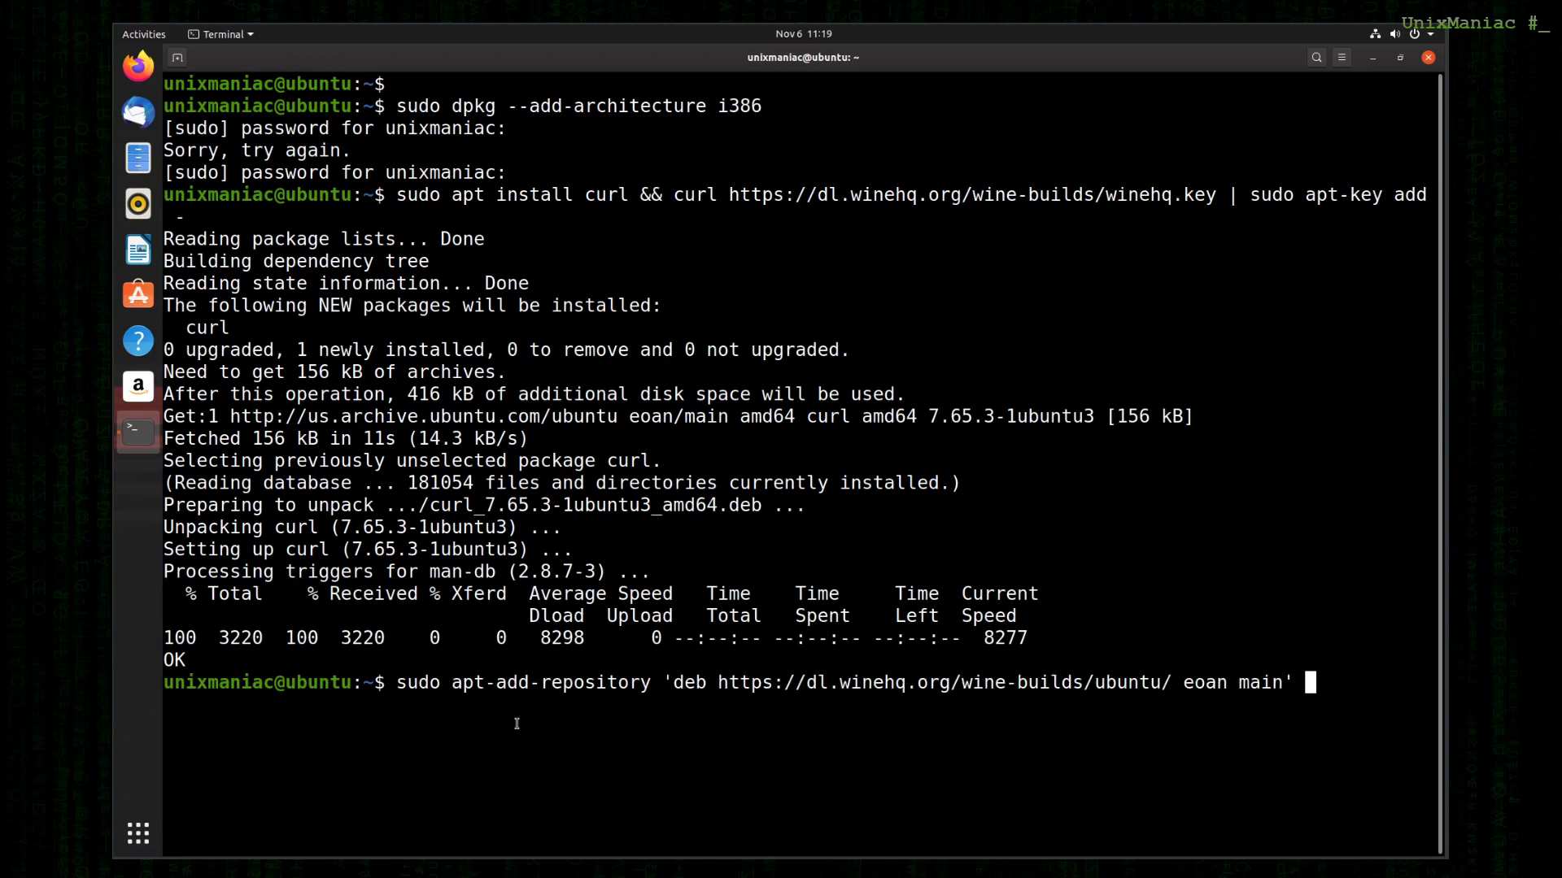
key("Return")
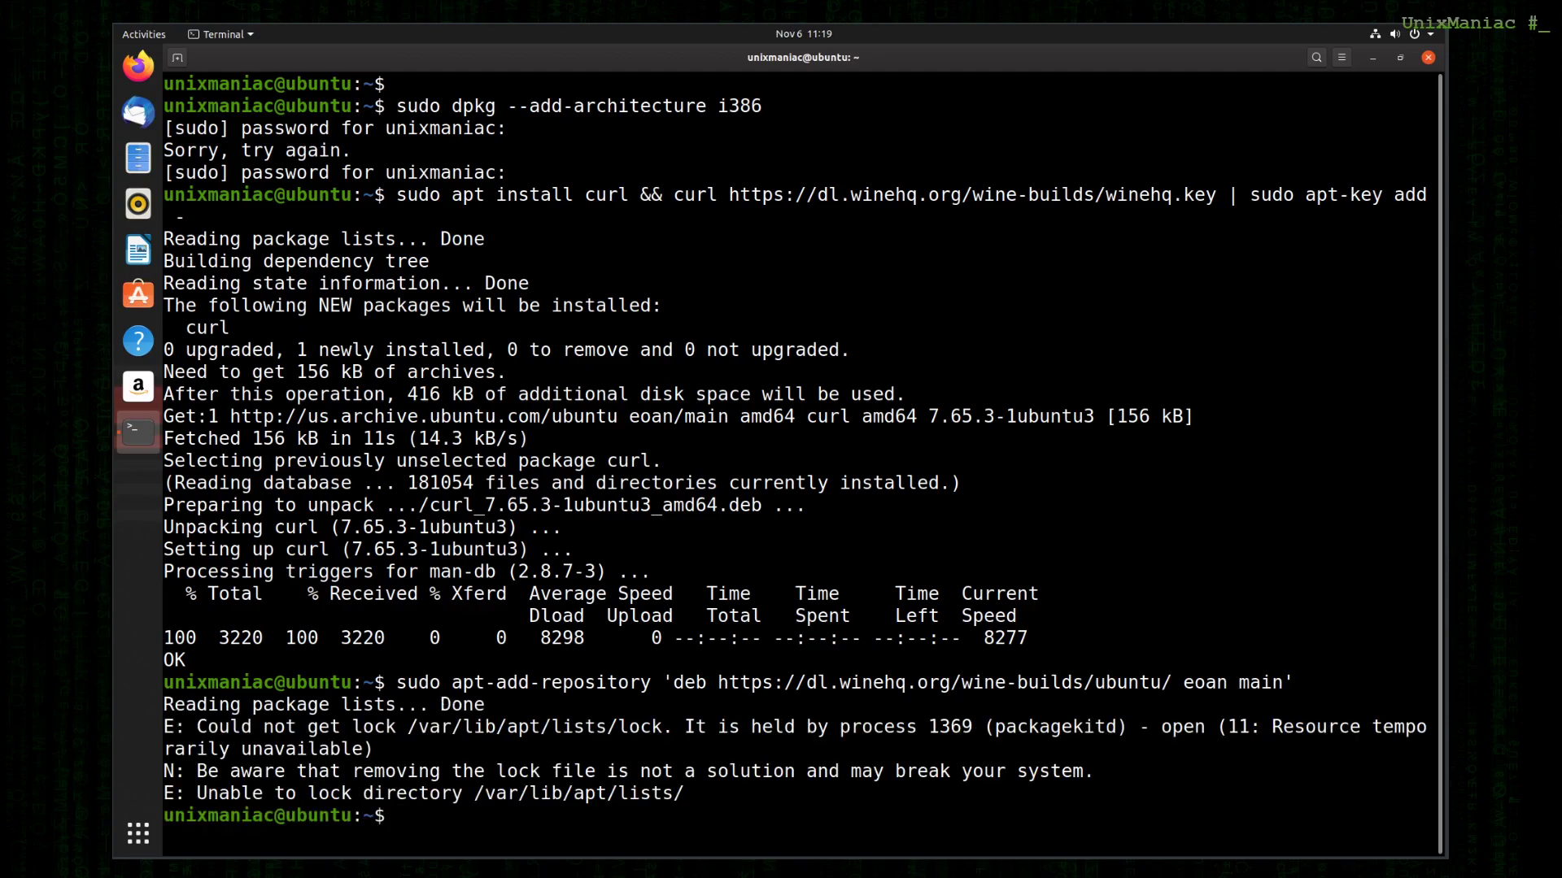
key("Up")
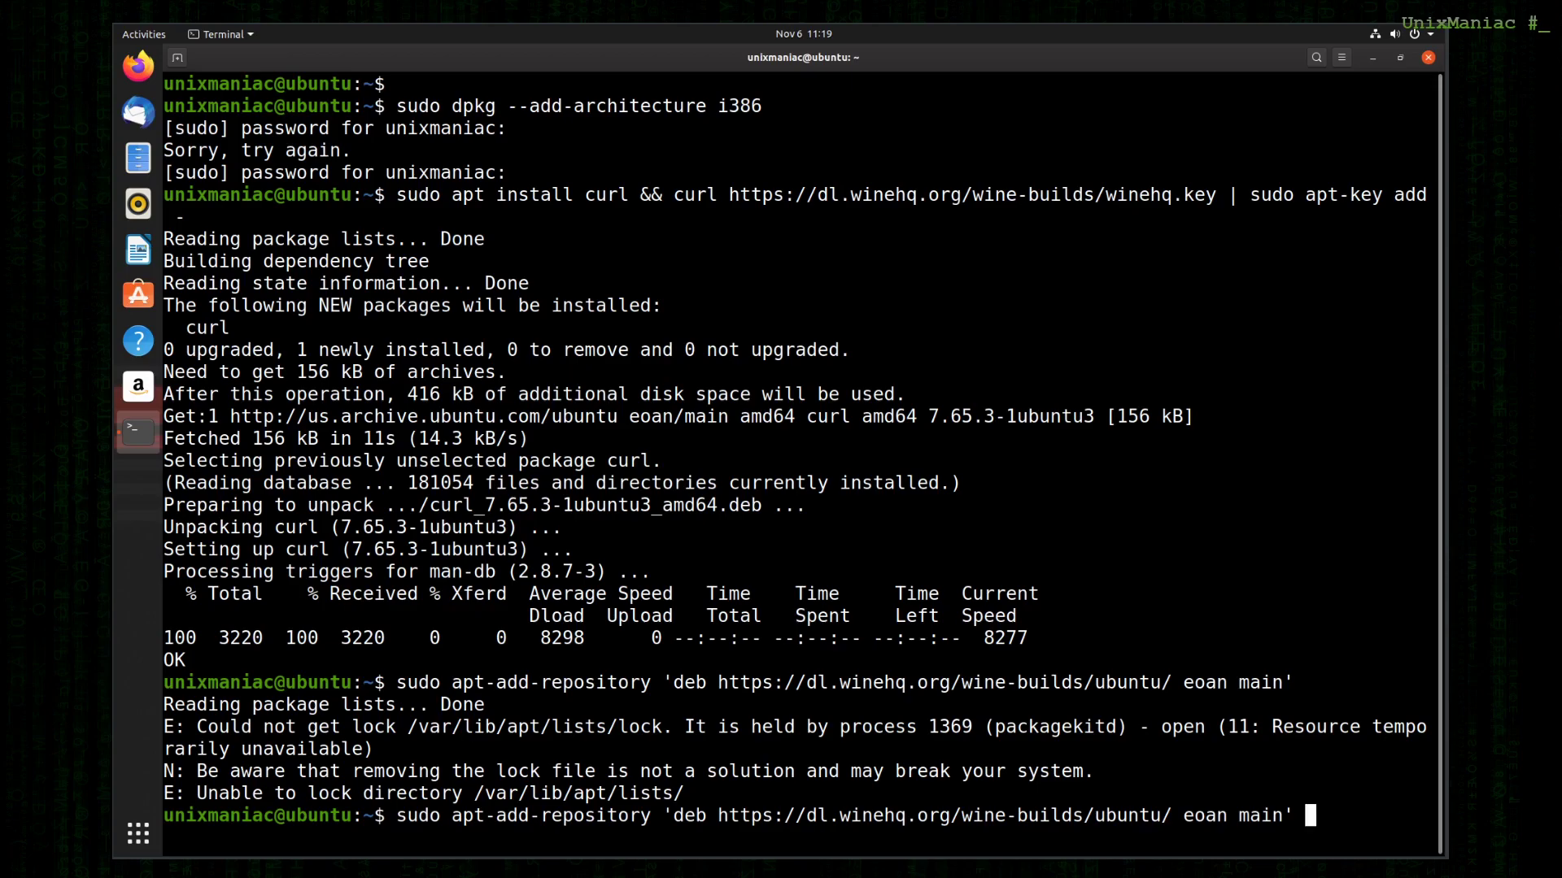
key("Left")
key("Return")
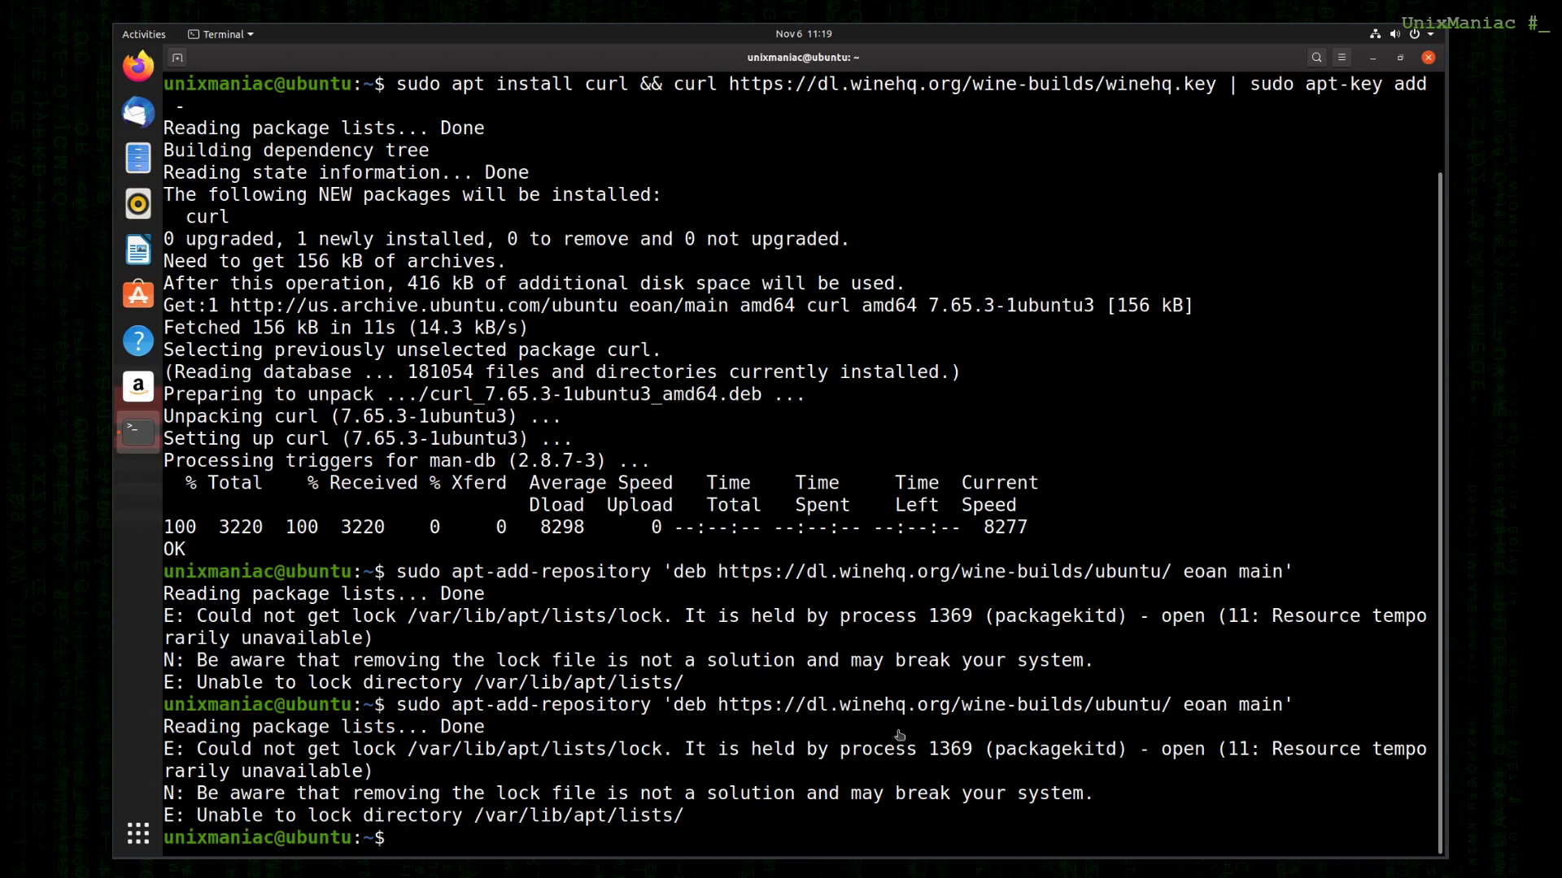
key("Up")
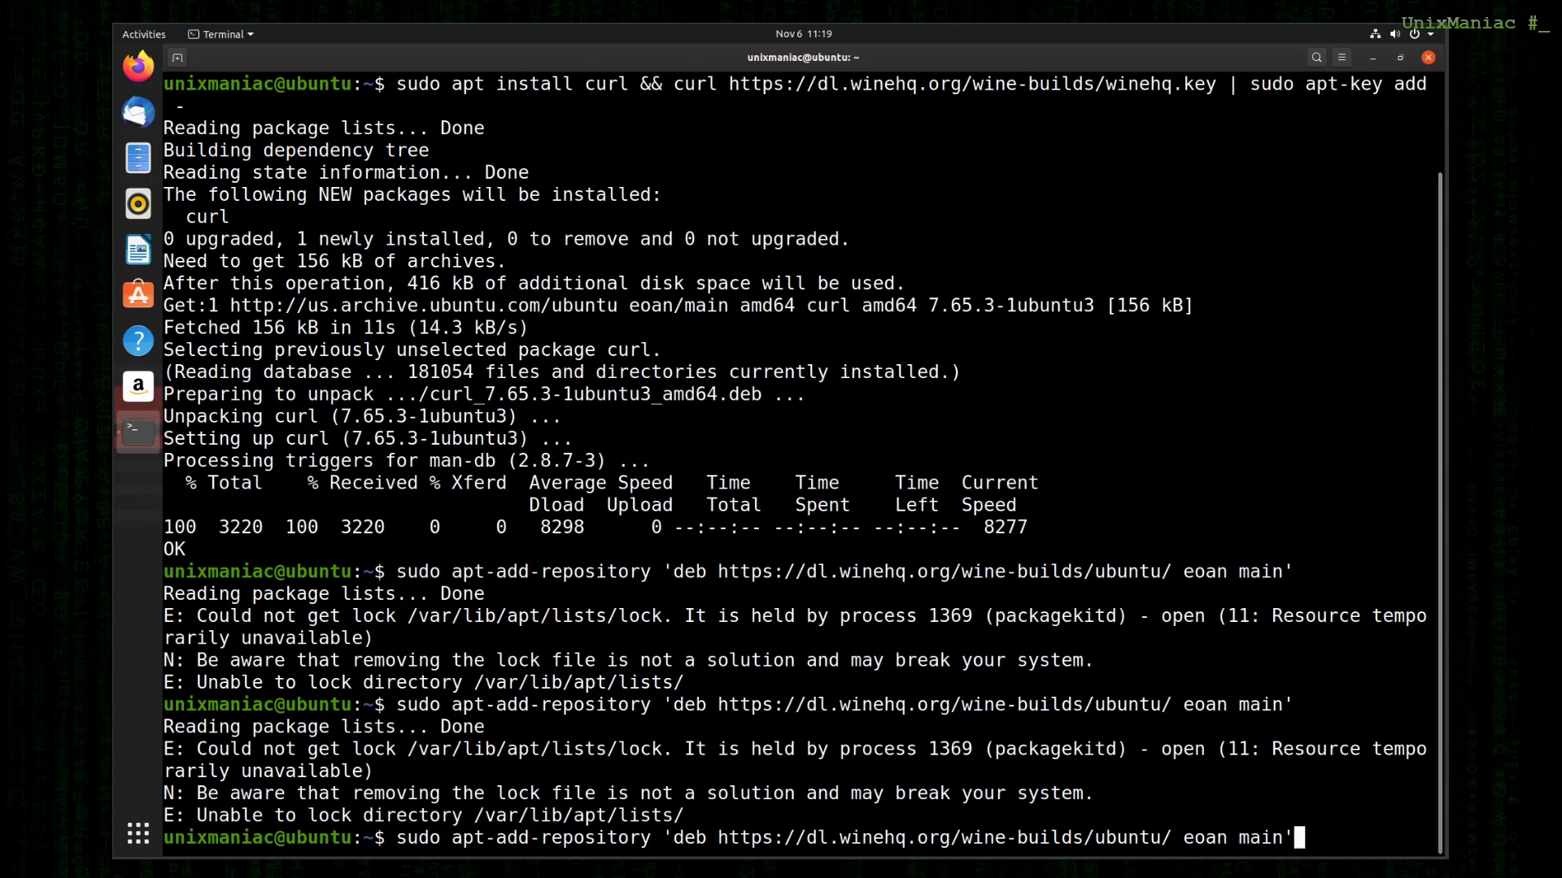
key("Home")
key("Right")
key("Right")
key("Right")
key("Right")
key("Right")
key("Right")
key("Right")
key("Right")
key("Right")
key("Right")
key("Right")
key("Right")
key("Right")
key("Right")
key("Right")
key("Return")
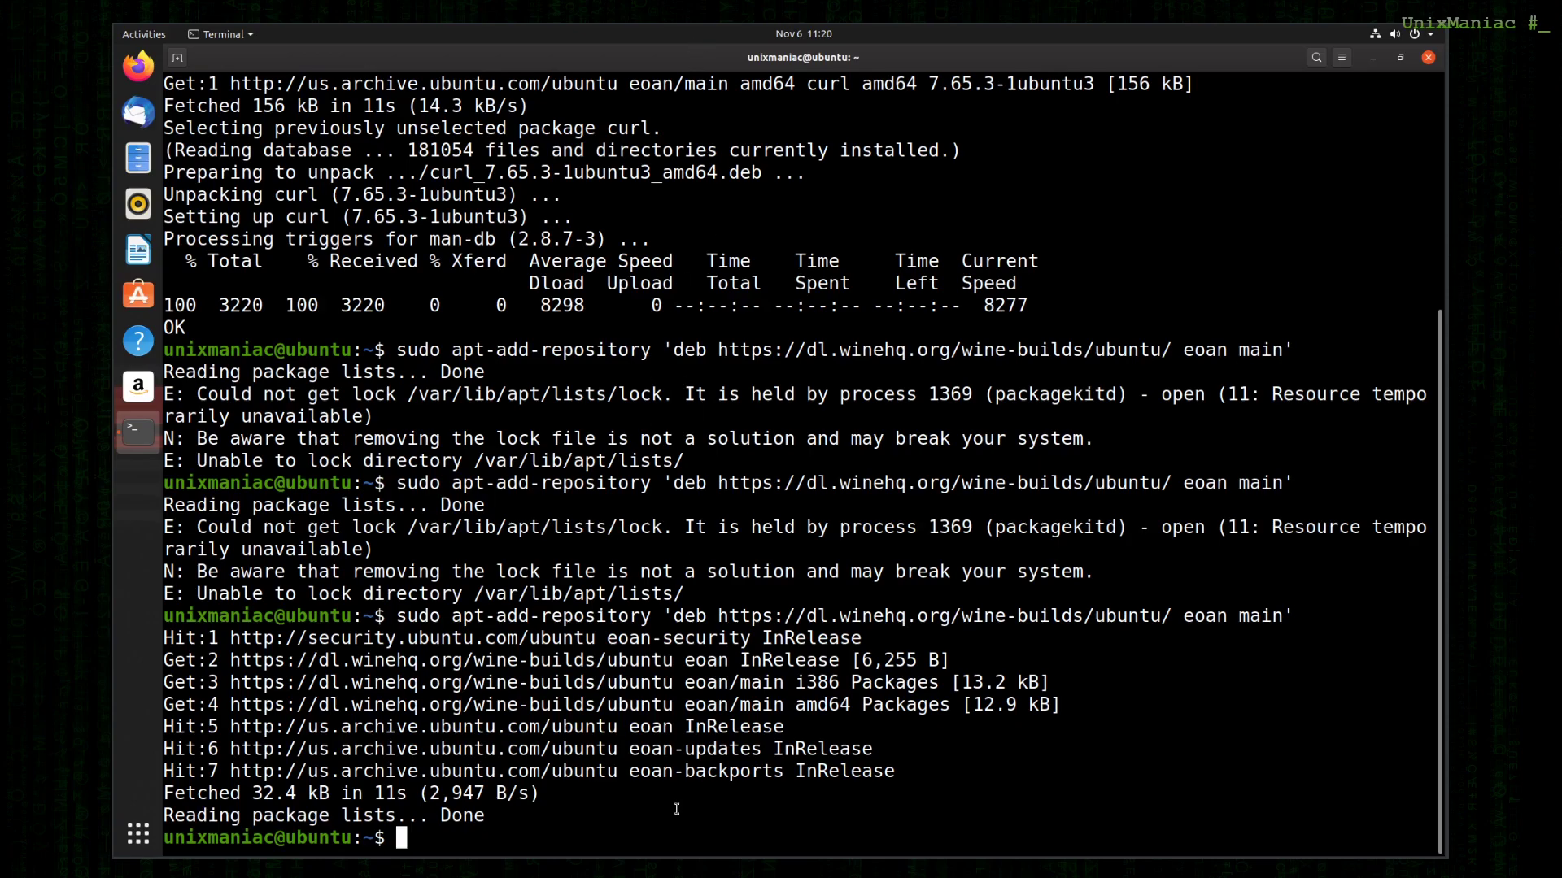
- Install winehq-staging with --install-recommends, confirming the 272 new packages
type("sudo apt install --install-recommends winehq-staging")
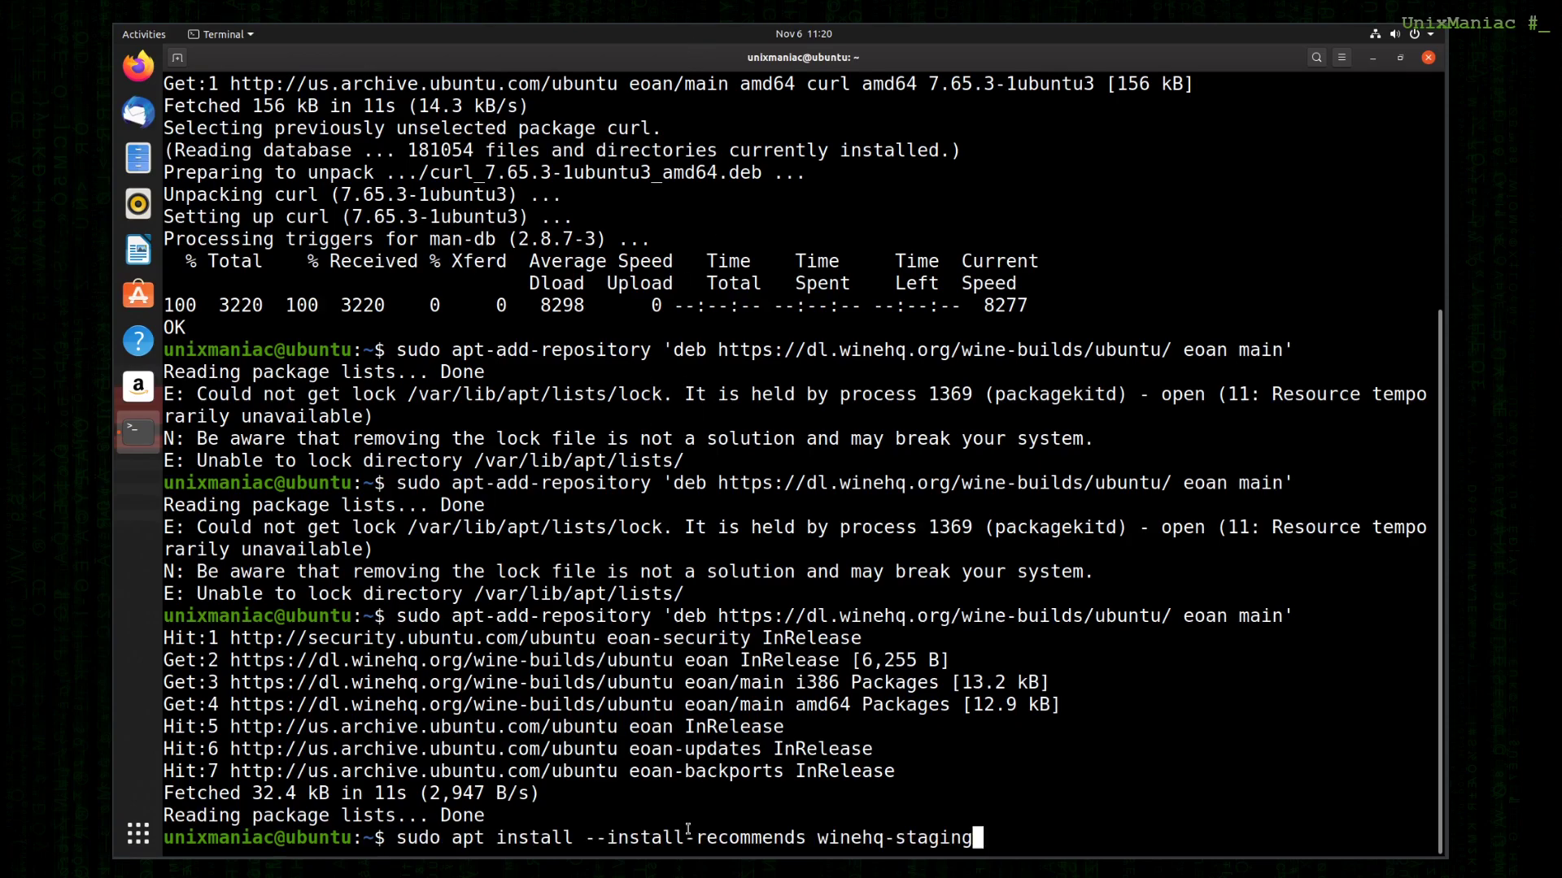
key("Return")
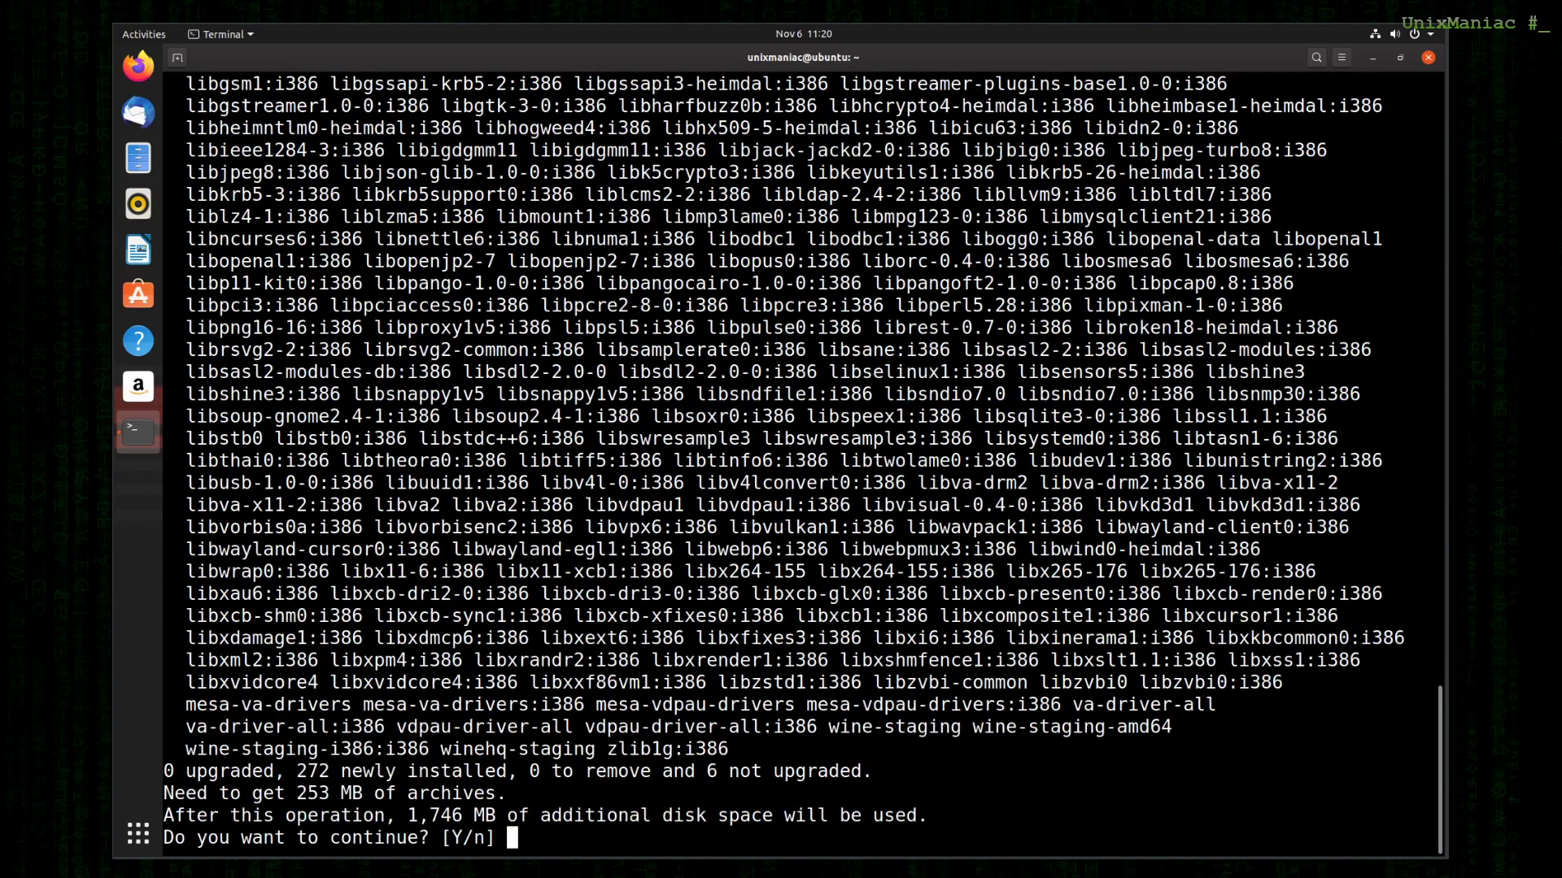
key("Return")
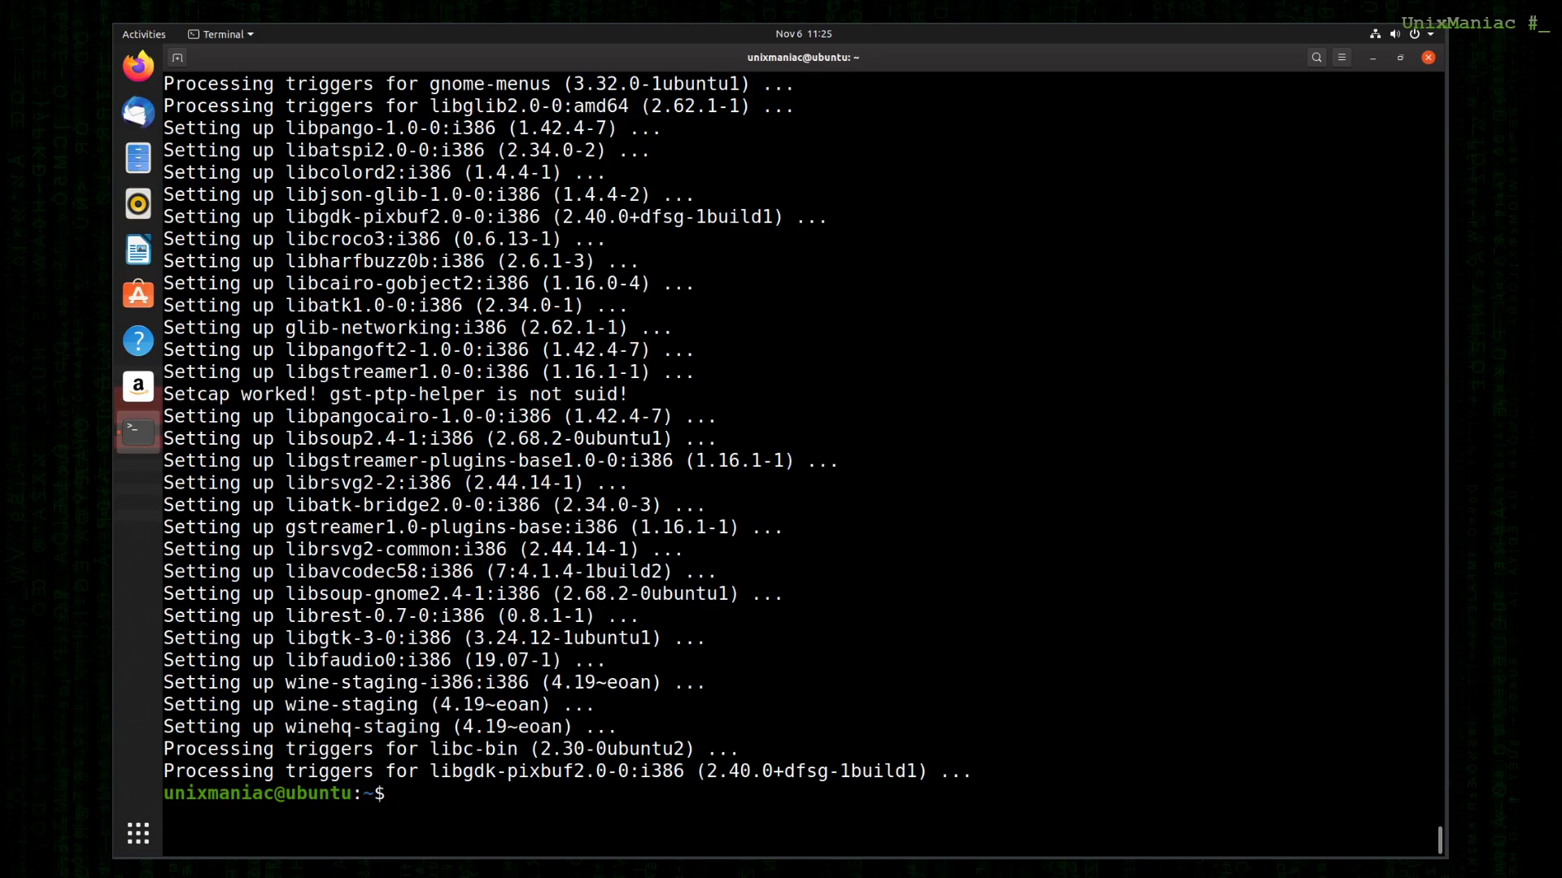
- Run 'sudo apt install winetricks' and answer y to add cabextract, fuseiso and p7zip
type("sudo apt install winetricks")
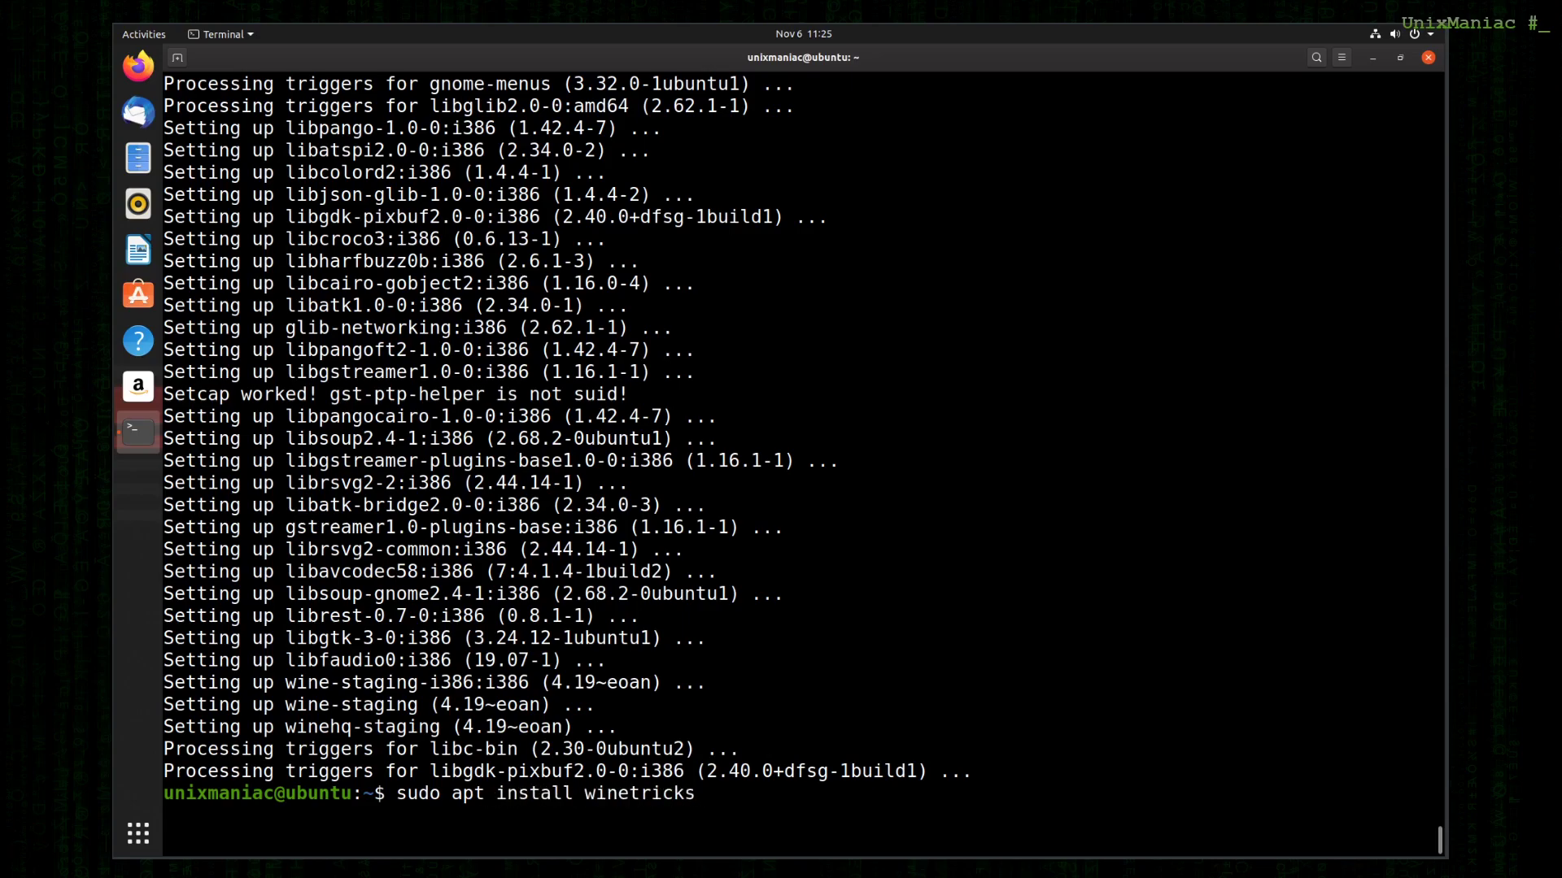
key("Return")
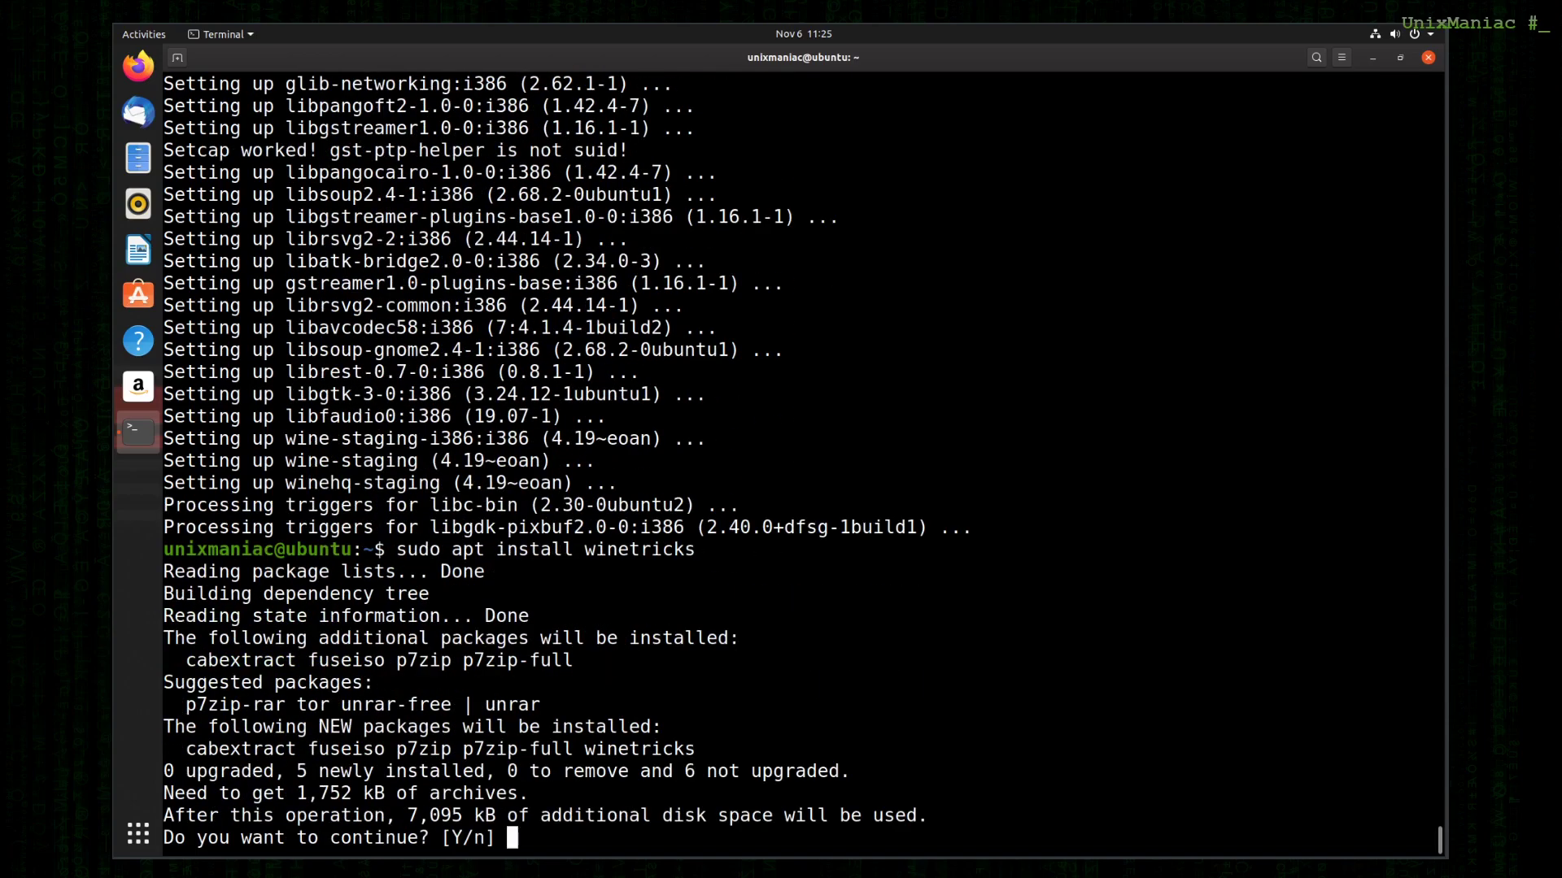
type("y")
key("Return")
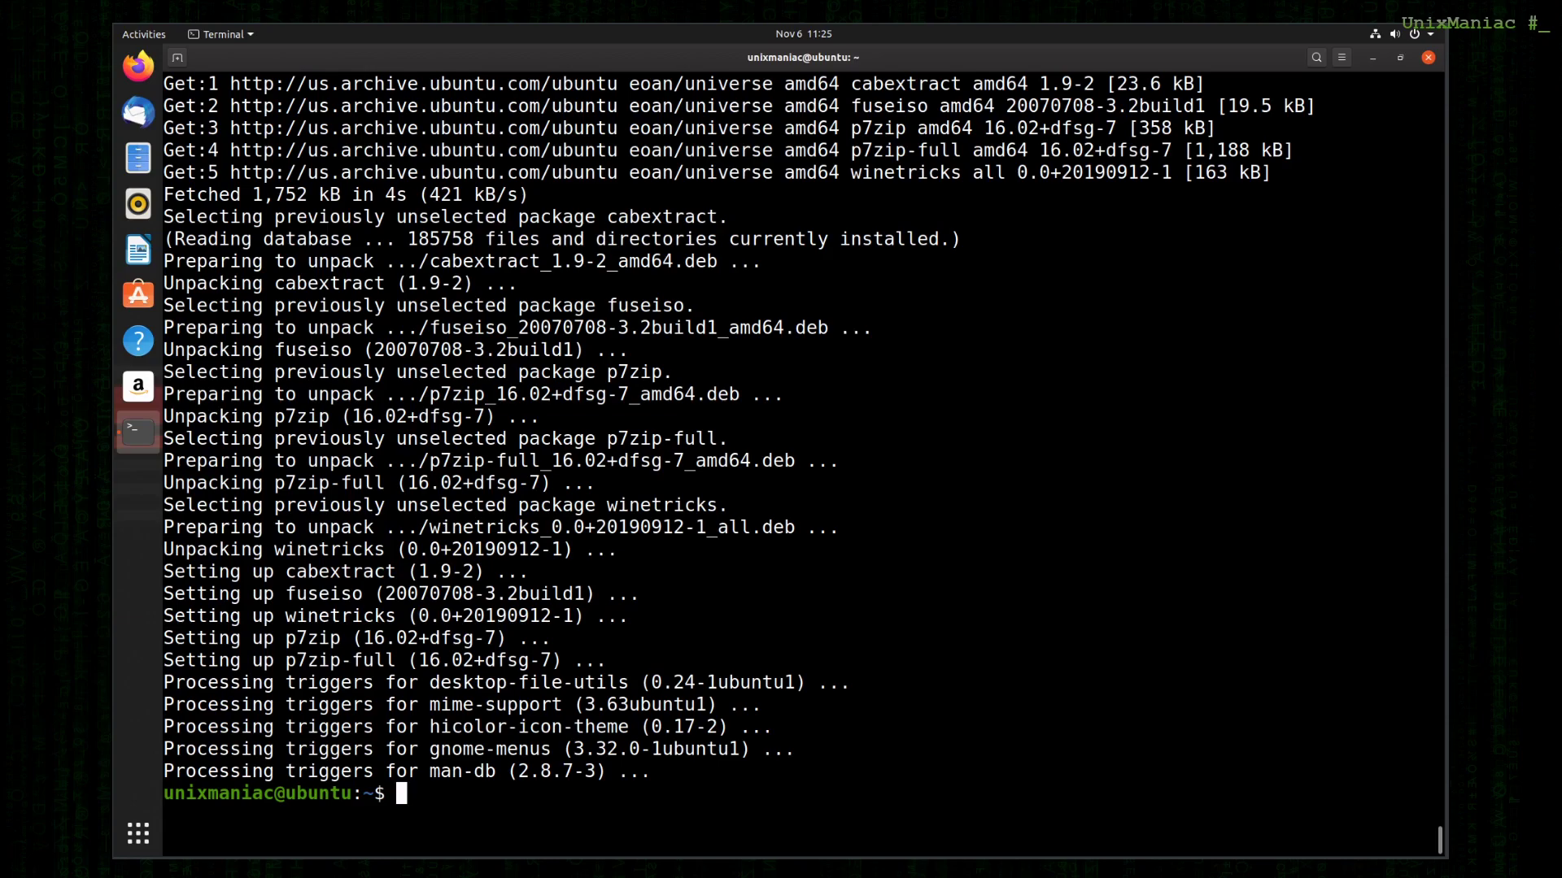
key("Return")
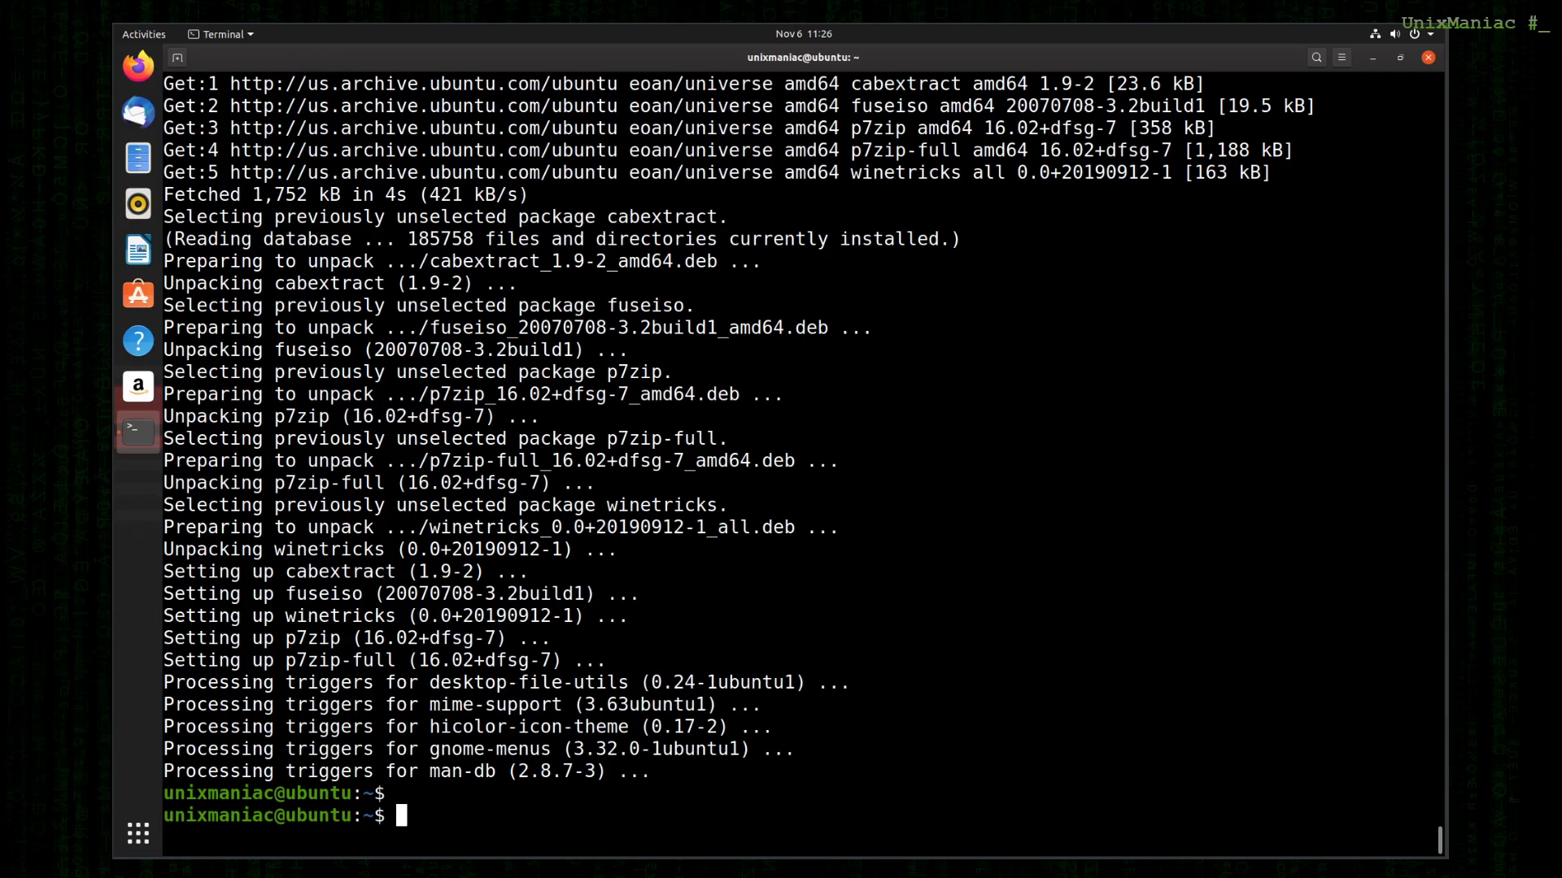
- Type a WINEPREFIX setting for the home Bottles/SierraChart_1 folder and select its path for reuse
type("WINEPREFIX")
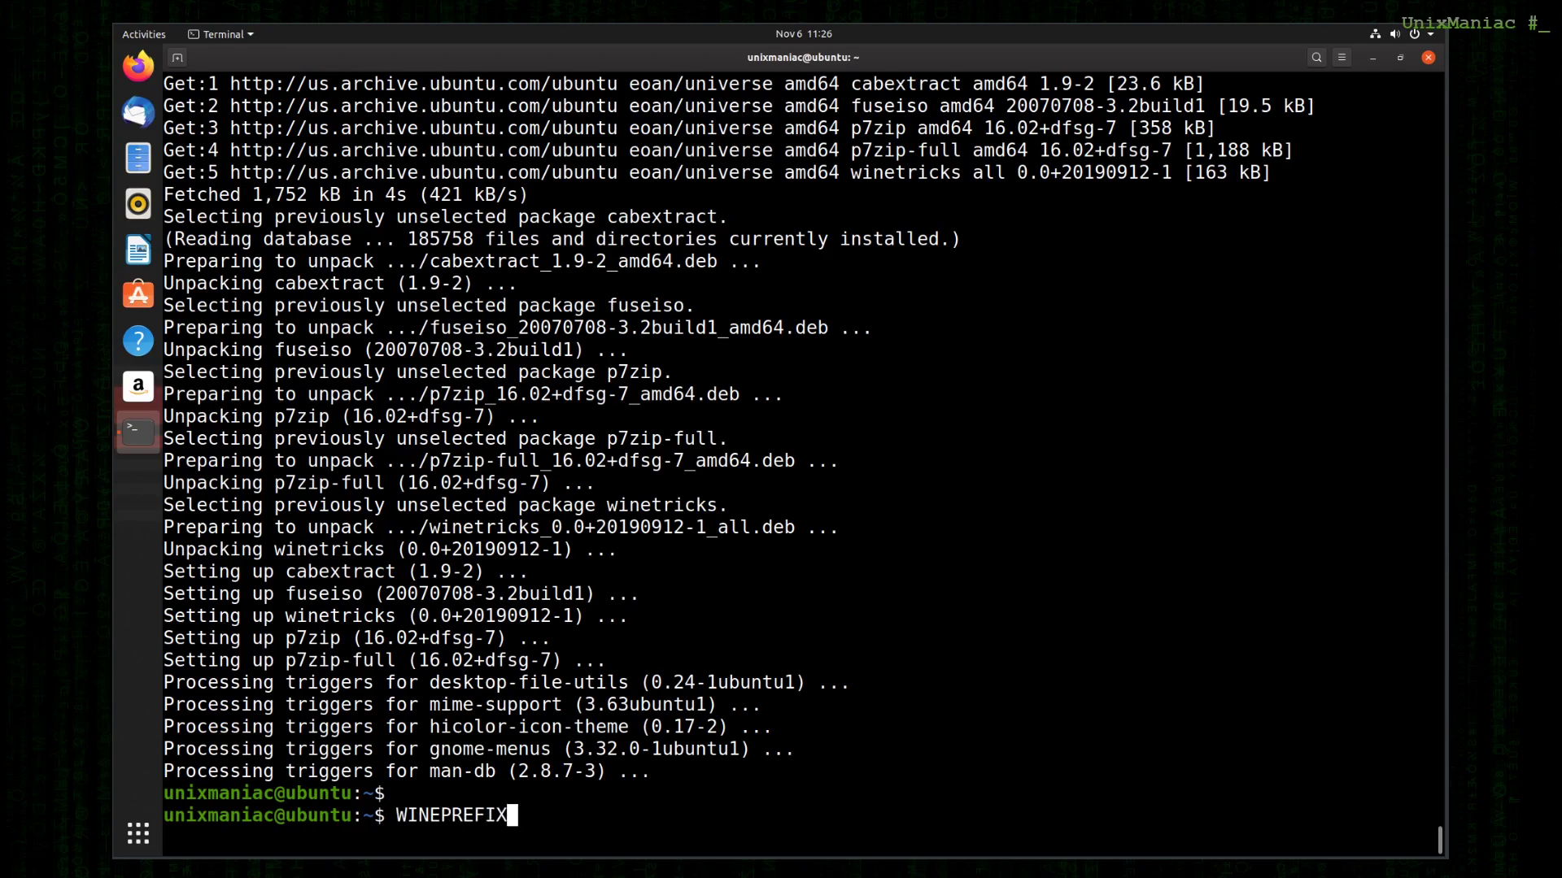
type("=\"/home/unix")
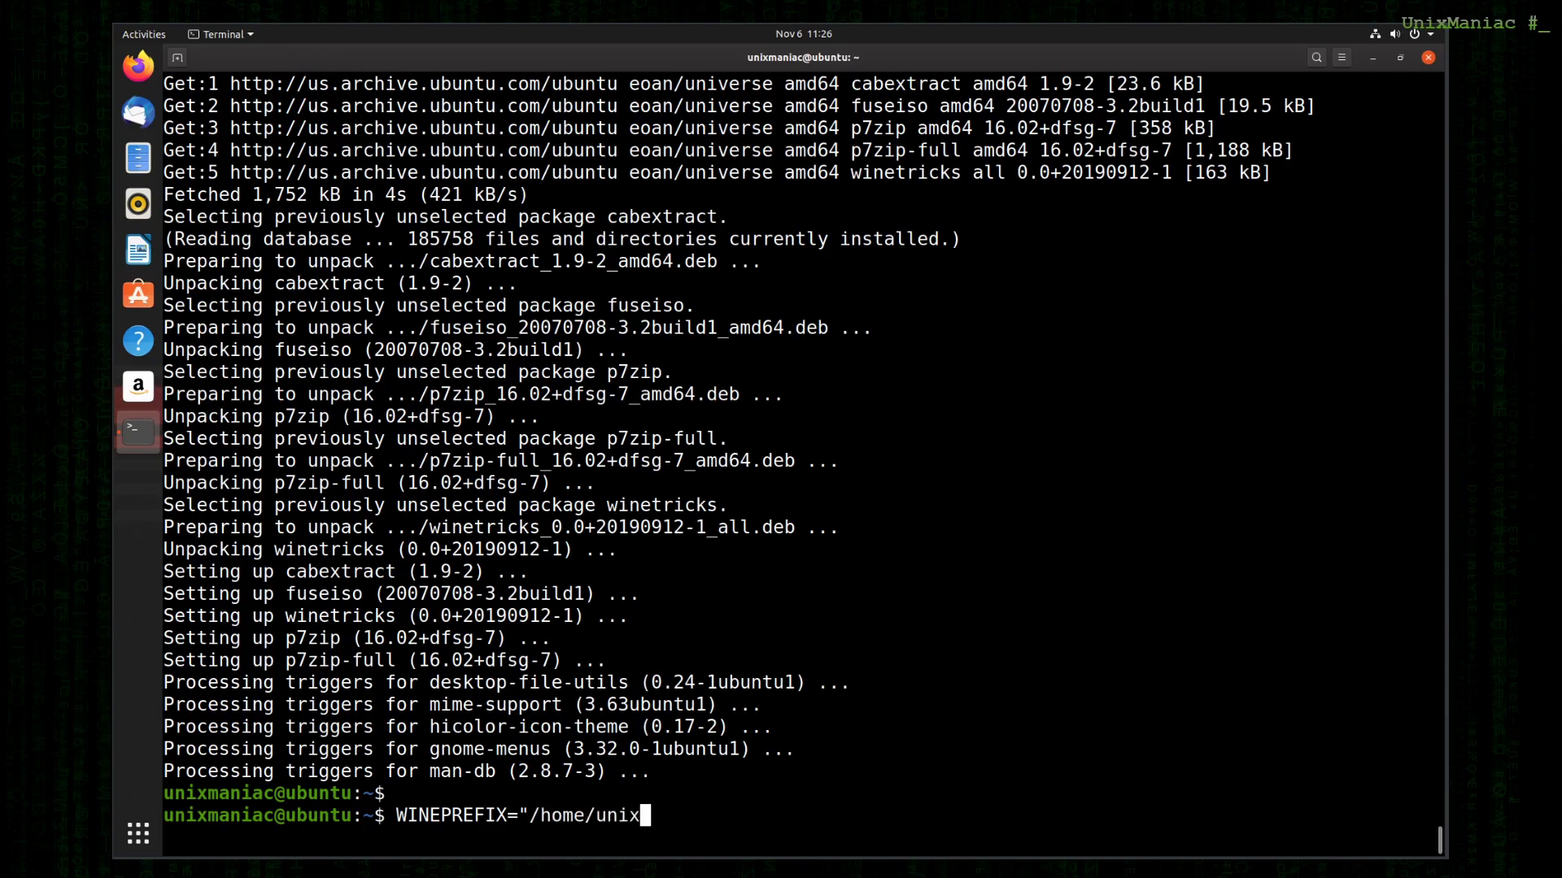
type("maniac/Bottle")
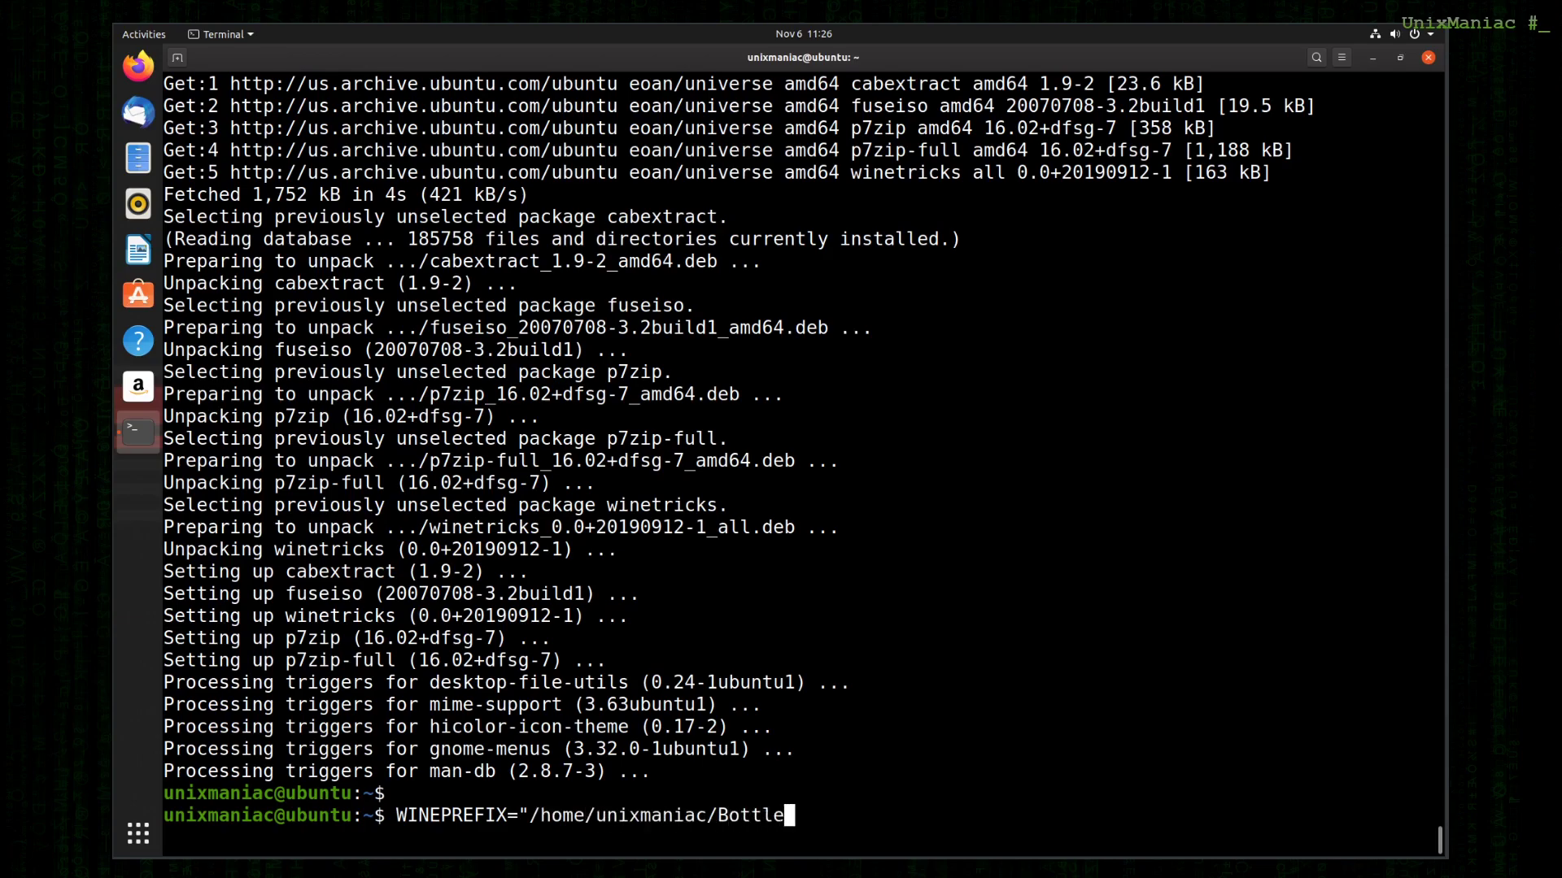
type("s/")
type("SierraChart_")
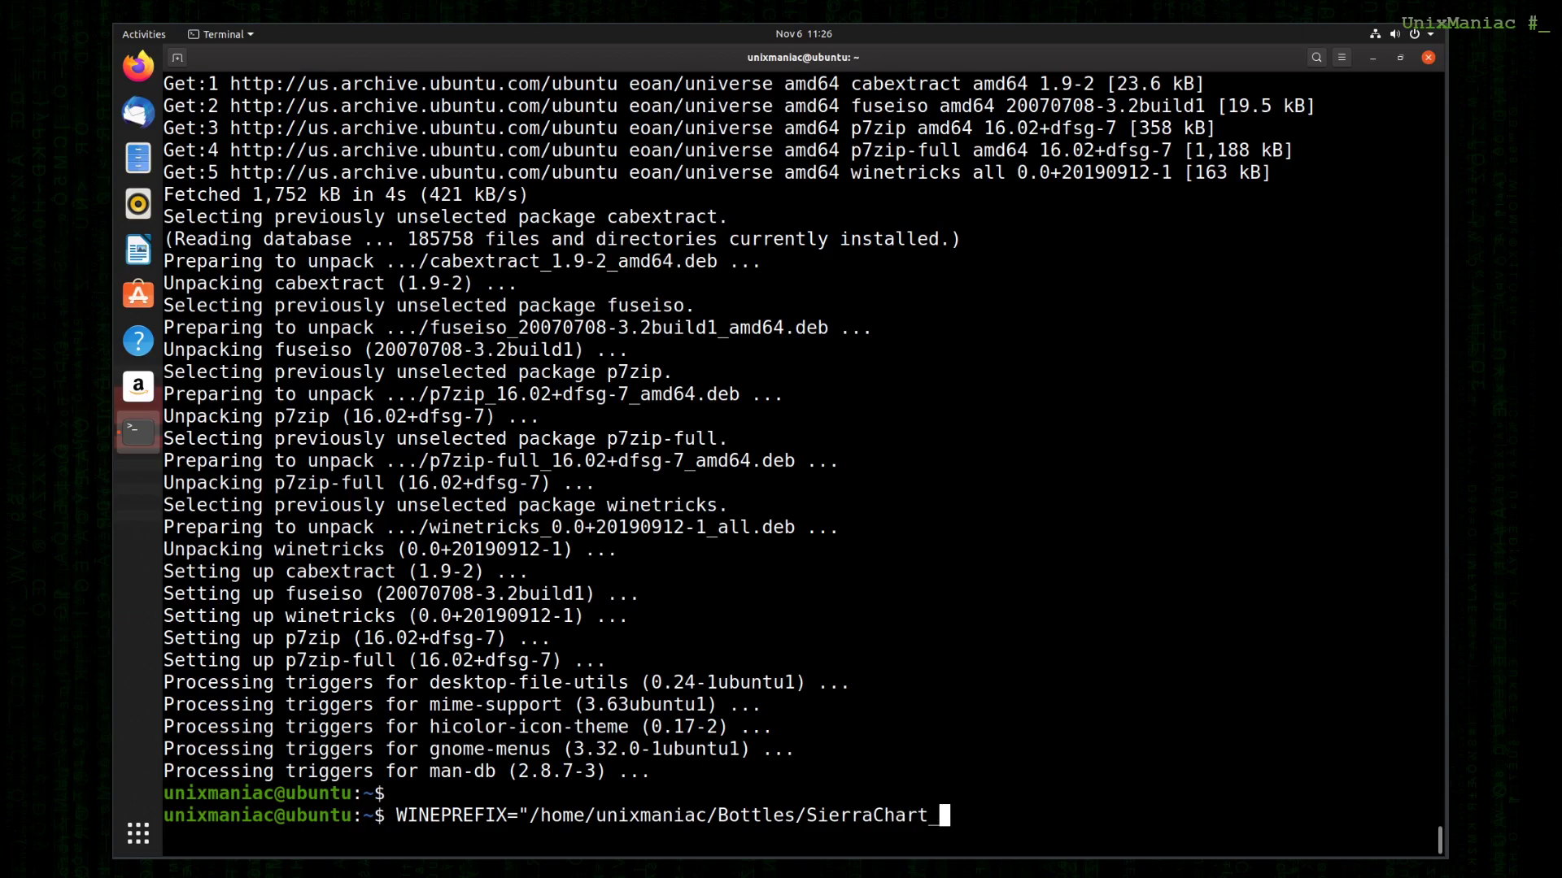
type("1\"")
double_click(585, 830)
key("ctrl+c")
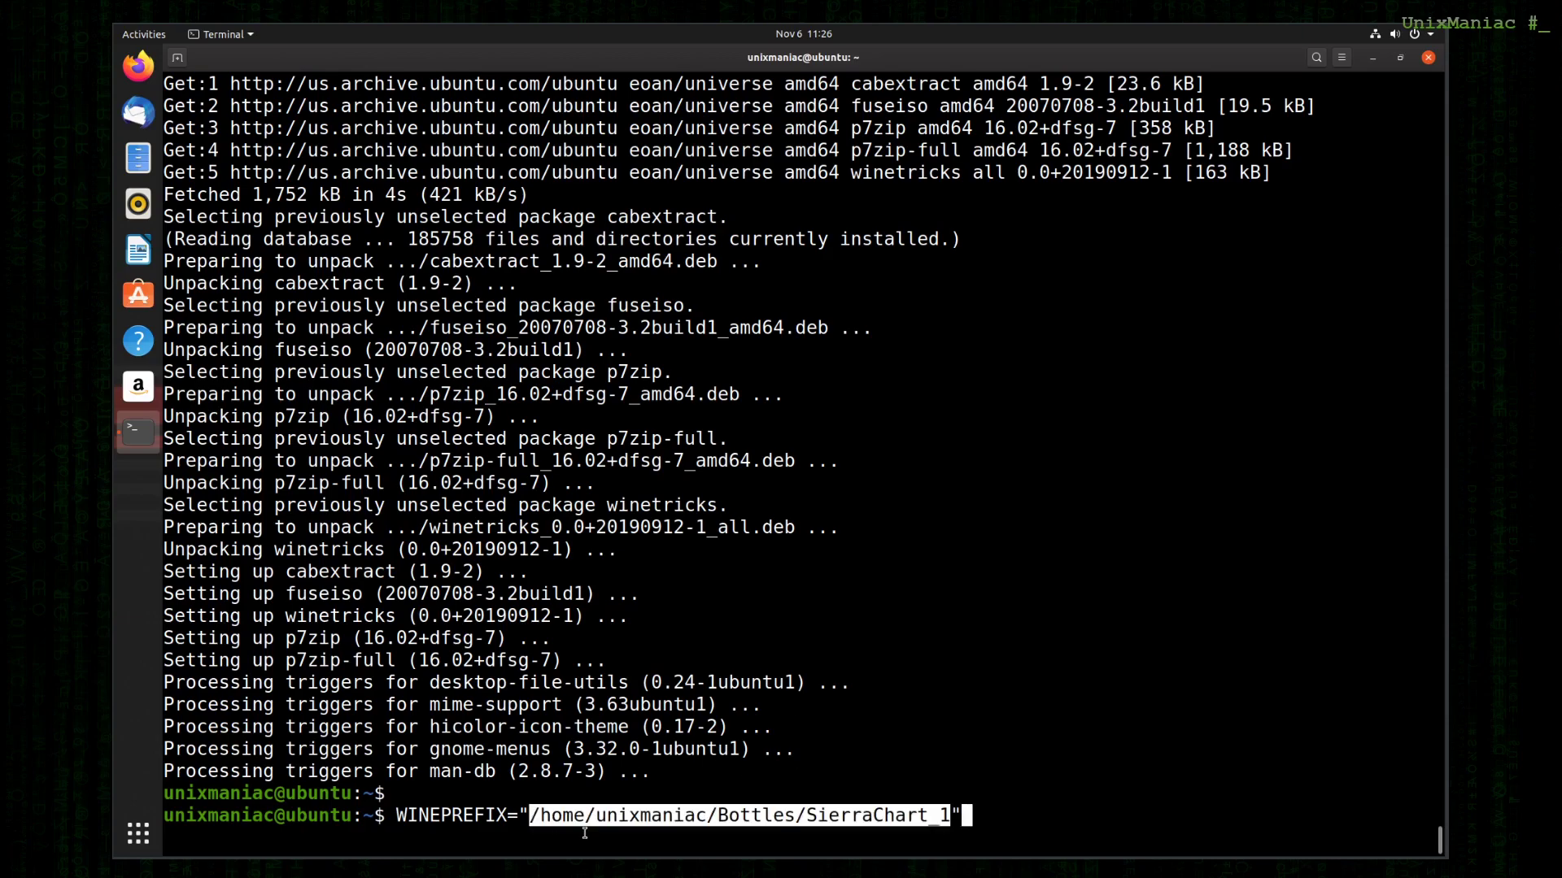
key("Home")
- Prefix the line with mkdir for the SierraChart_1 folder, append winecfg, and run it
type("mkdir")
key("ctrl+shift+v")
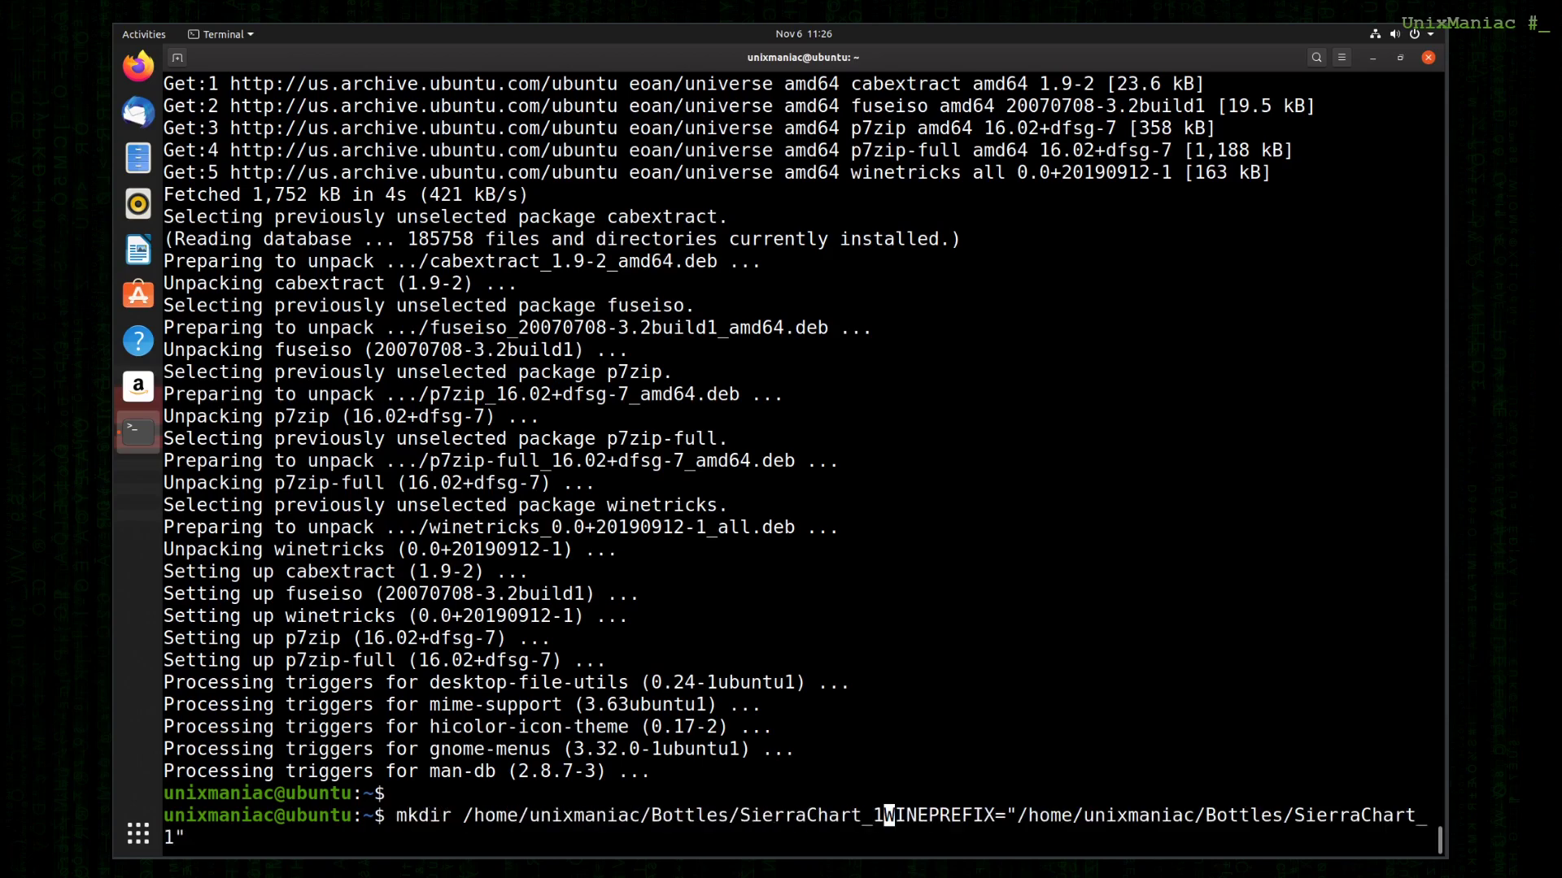
type(";")
key("End")
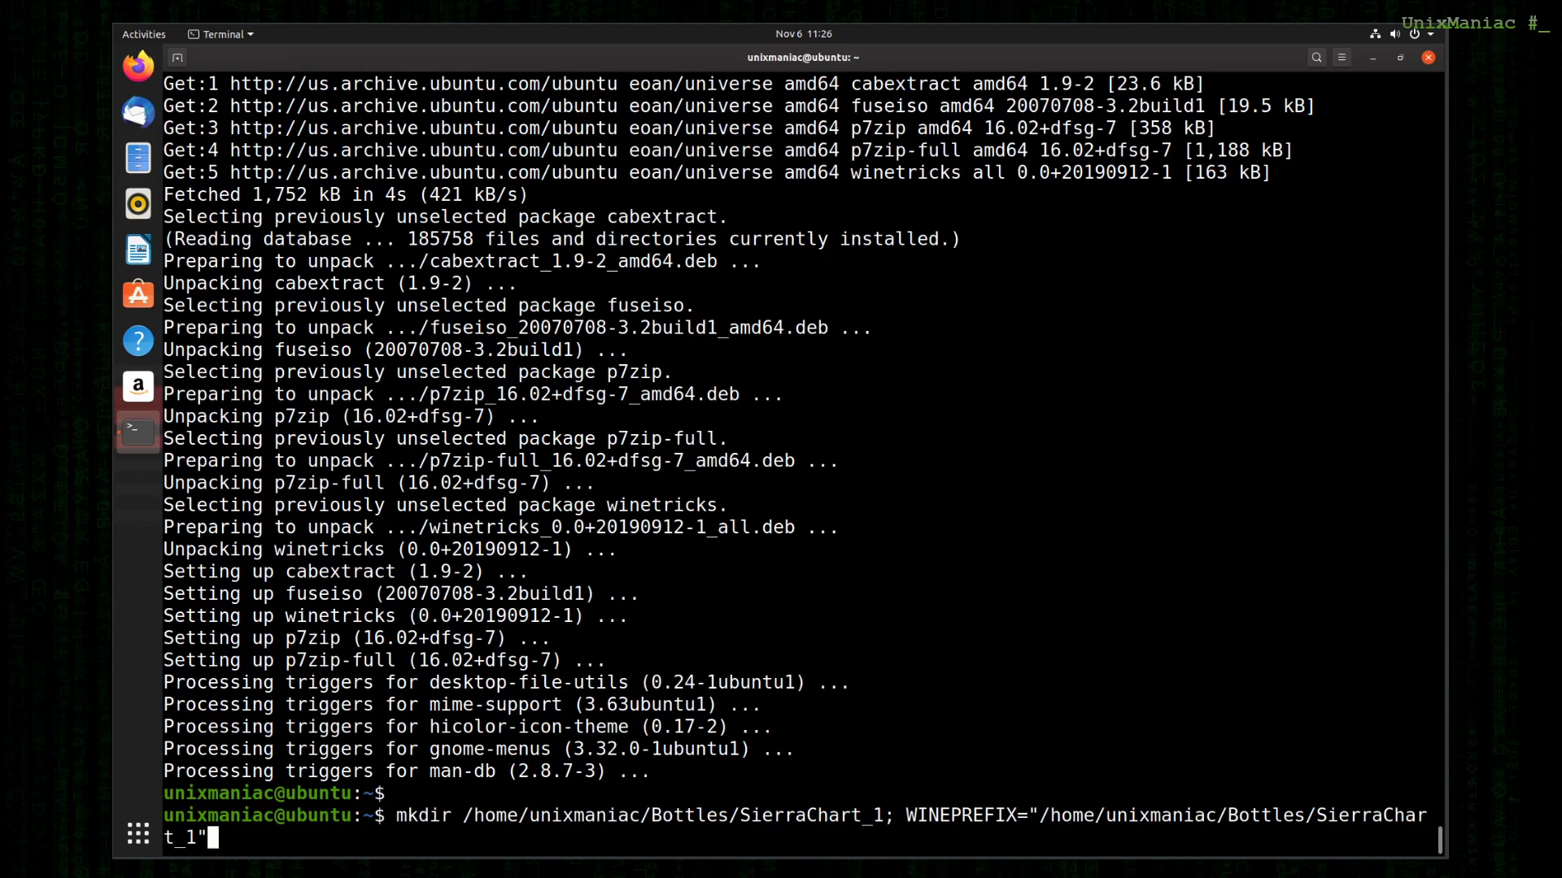
type("winecfg")
key("Return")
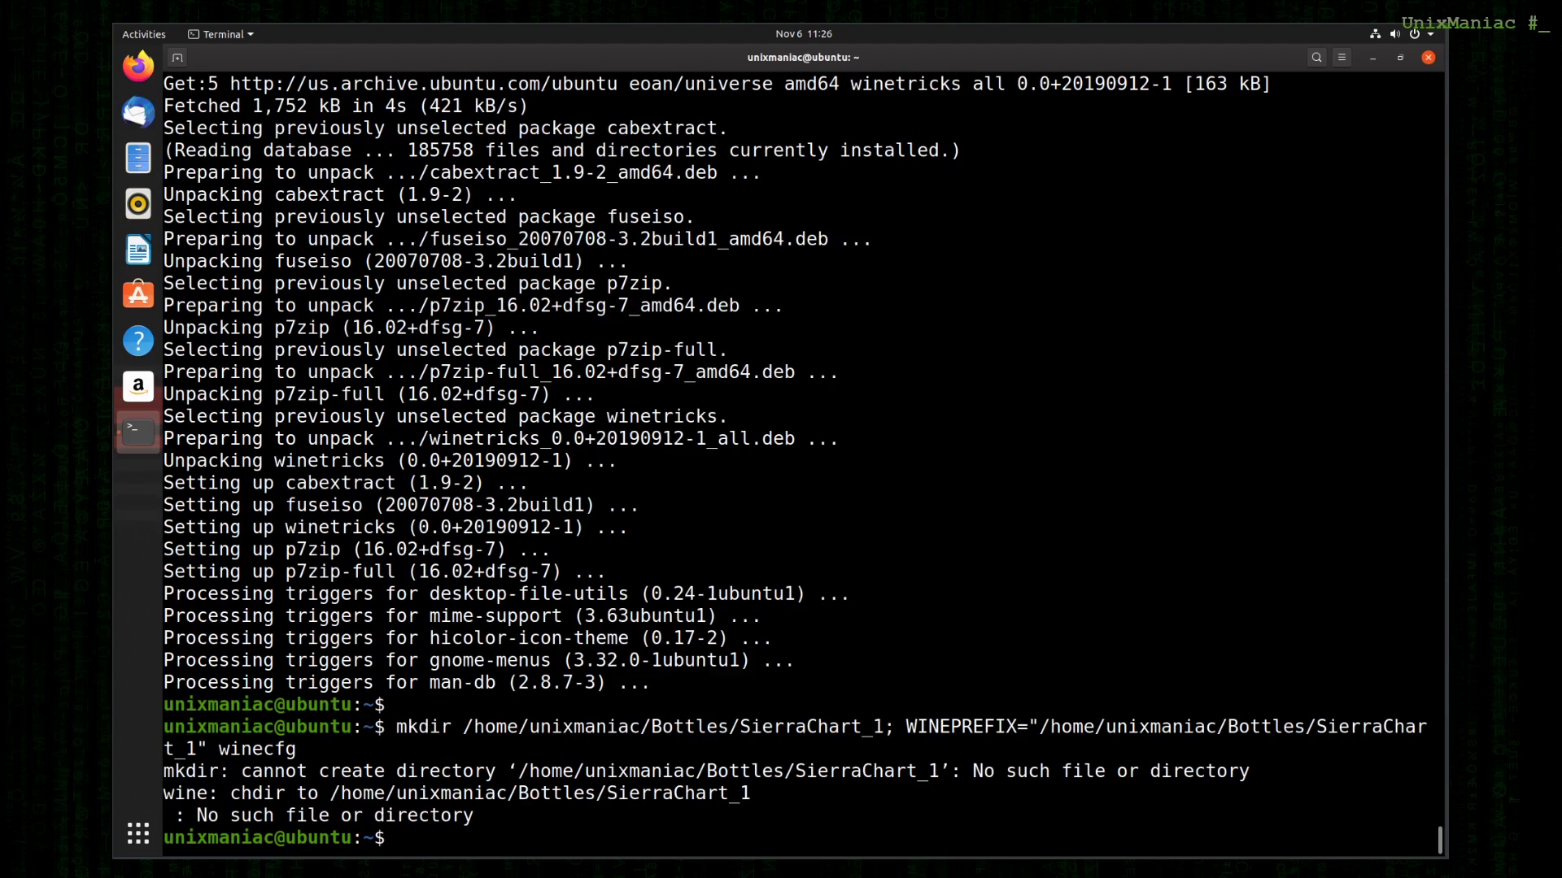
- Rerun the command with mkdir -p so parent folders are created and winecfg starts
key("Up")
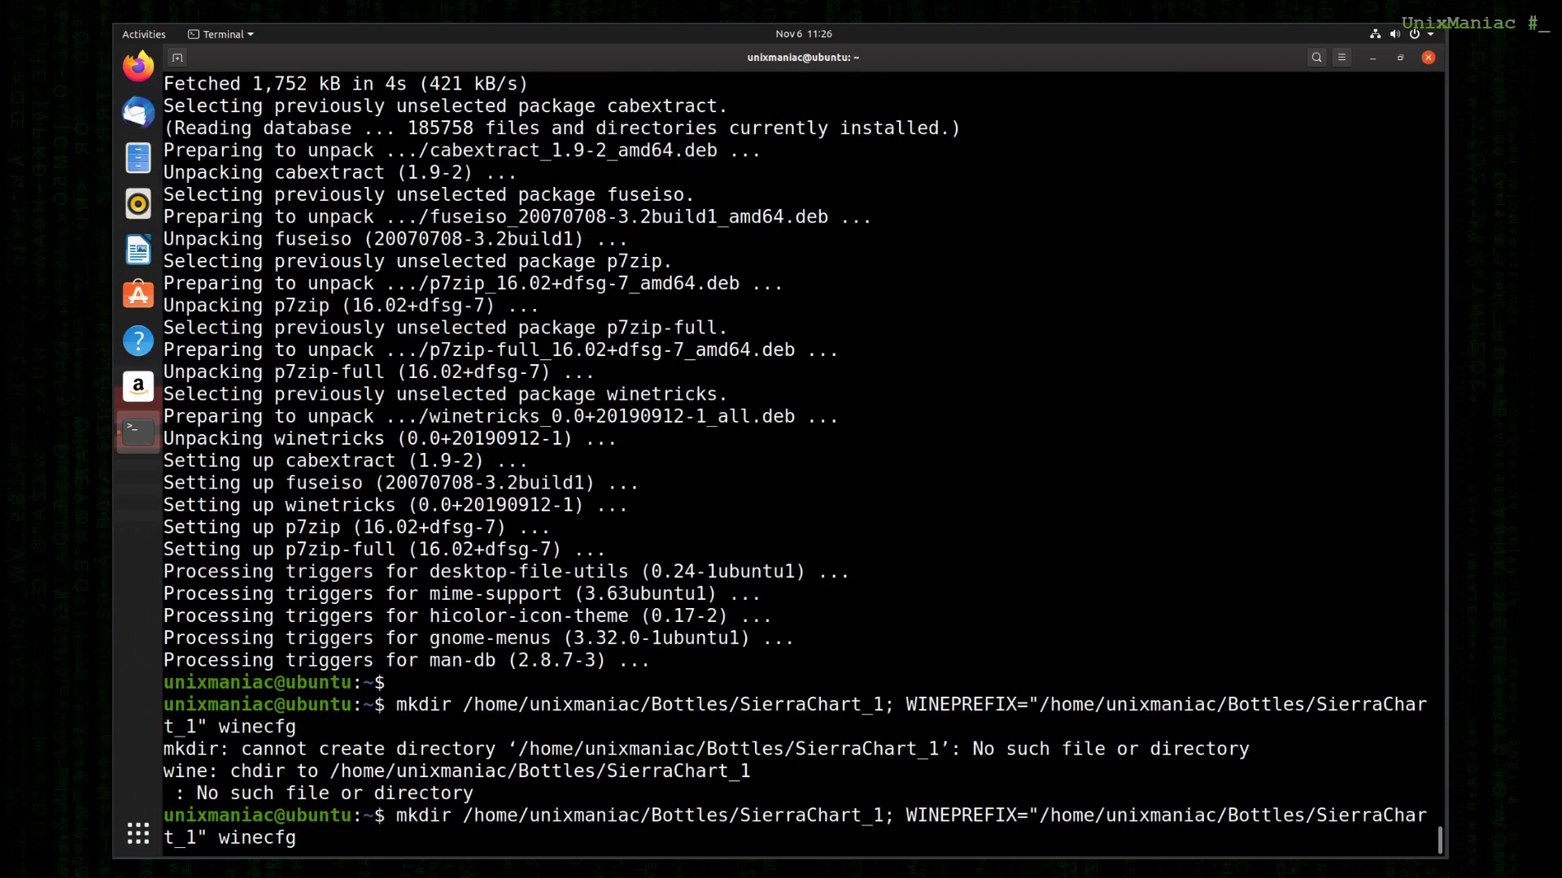
key("Home")
key("Right")
key("Right")
key("Right")
key("Right")
key("Right")
type("-p")
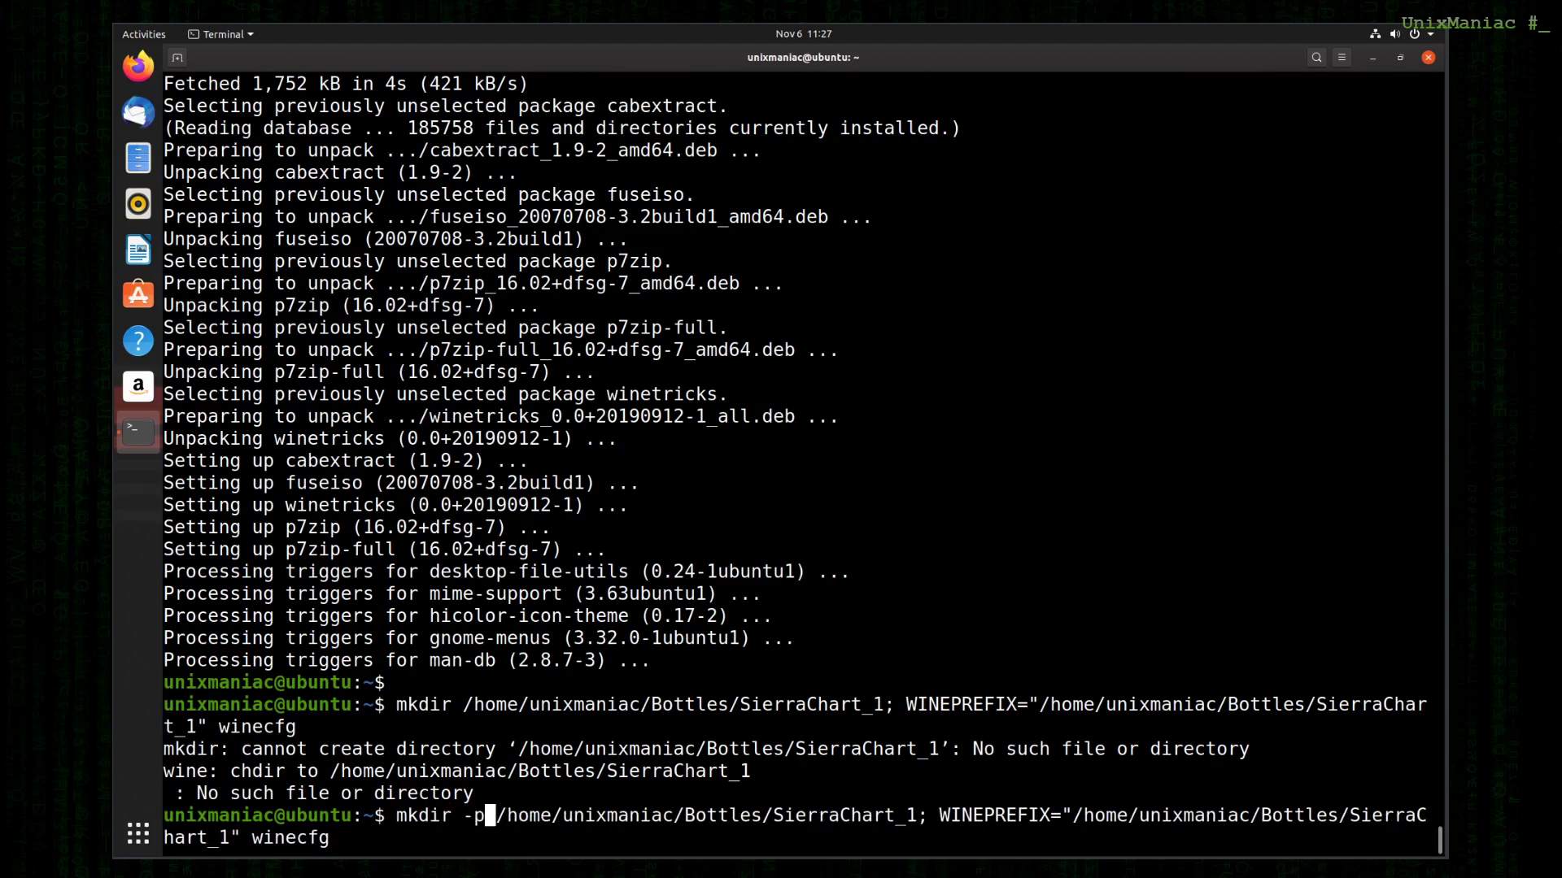
key("Return")
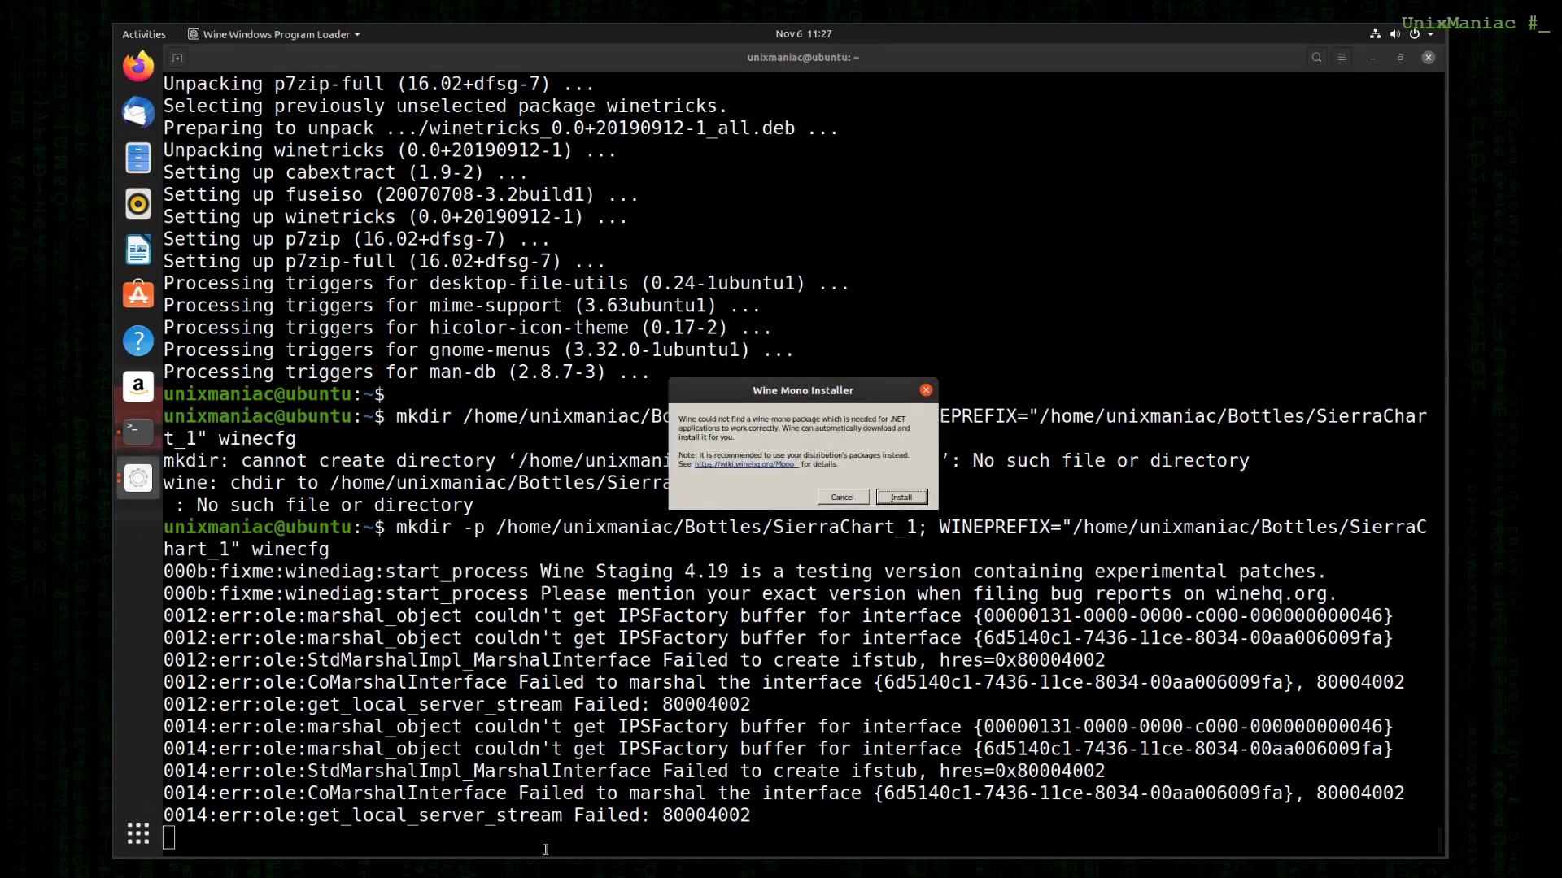
- Install Wine Mono, then set the Windows version to Windows 10 and apply it
left_click(902, 499)
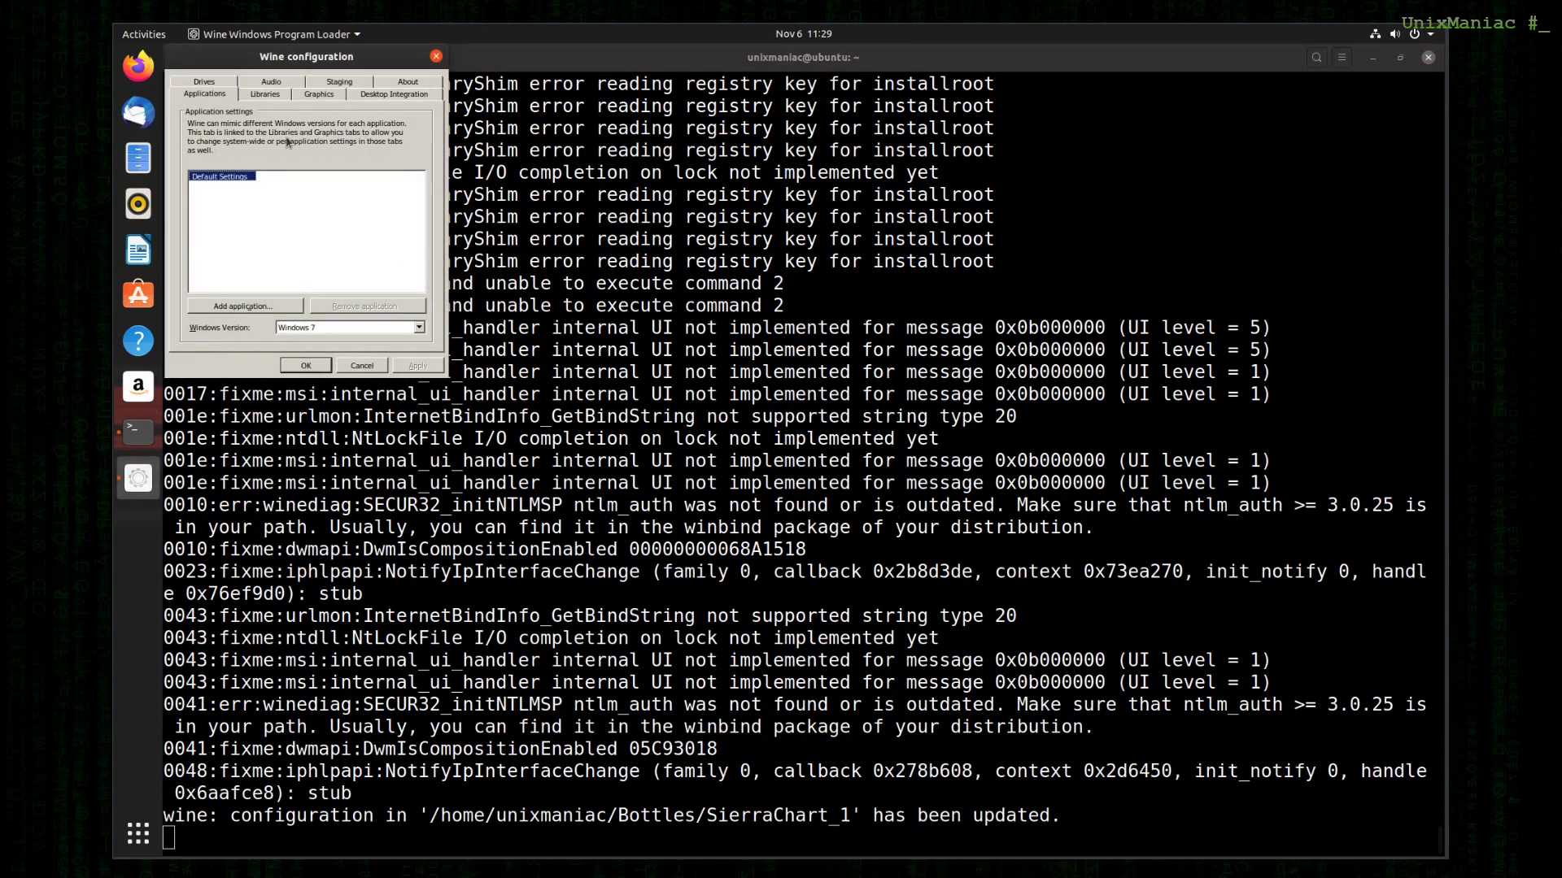
left_click_drag(296, 75, 672, 254)
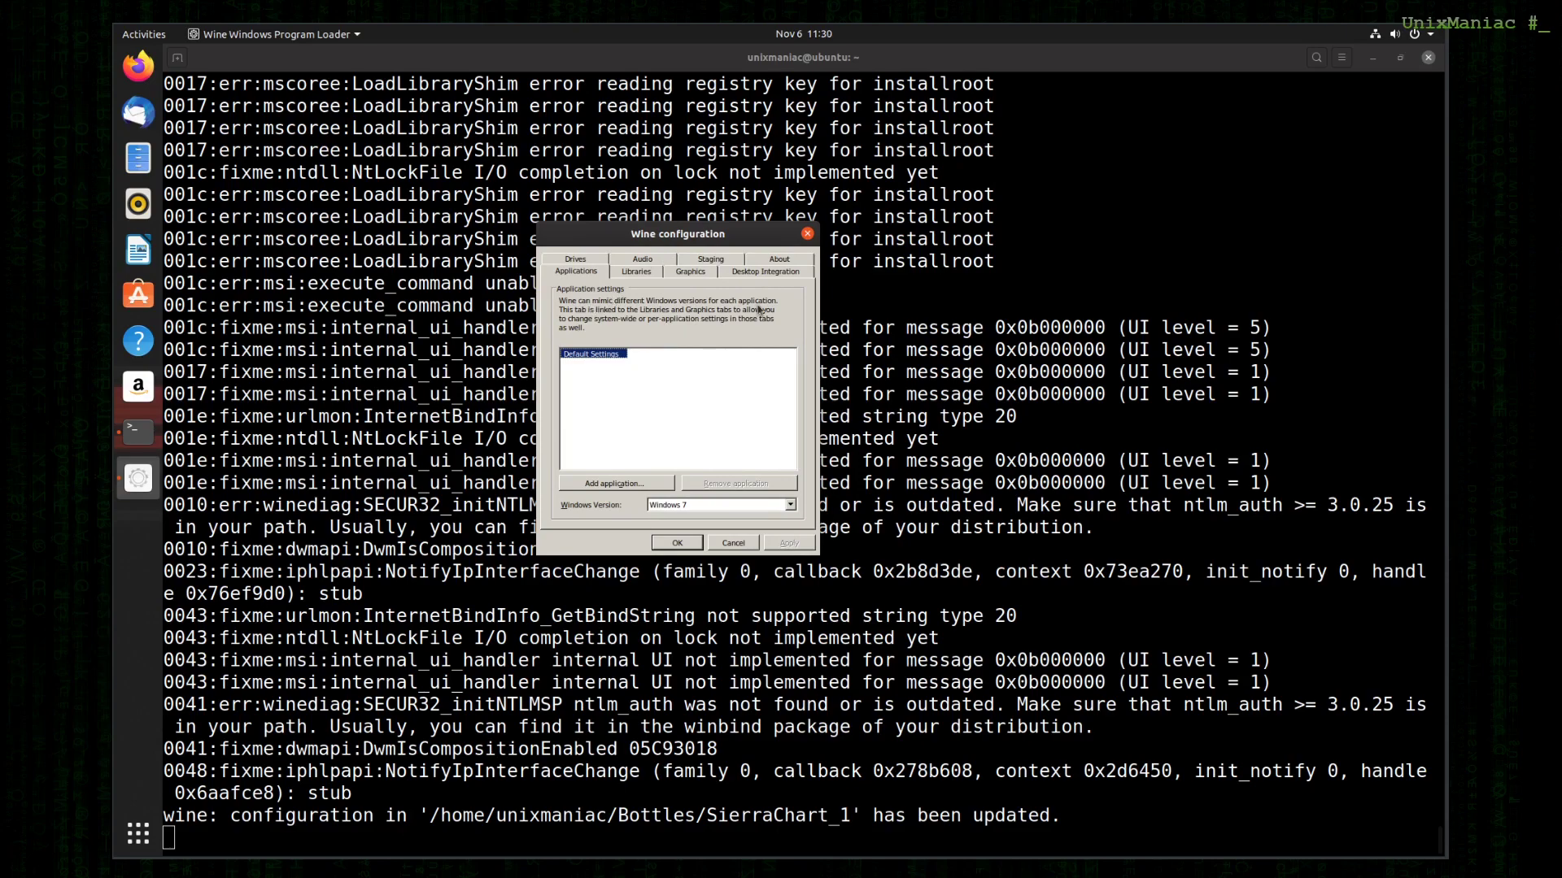
left_click(668, 505)
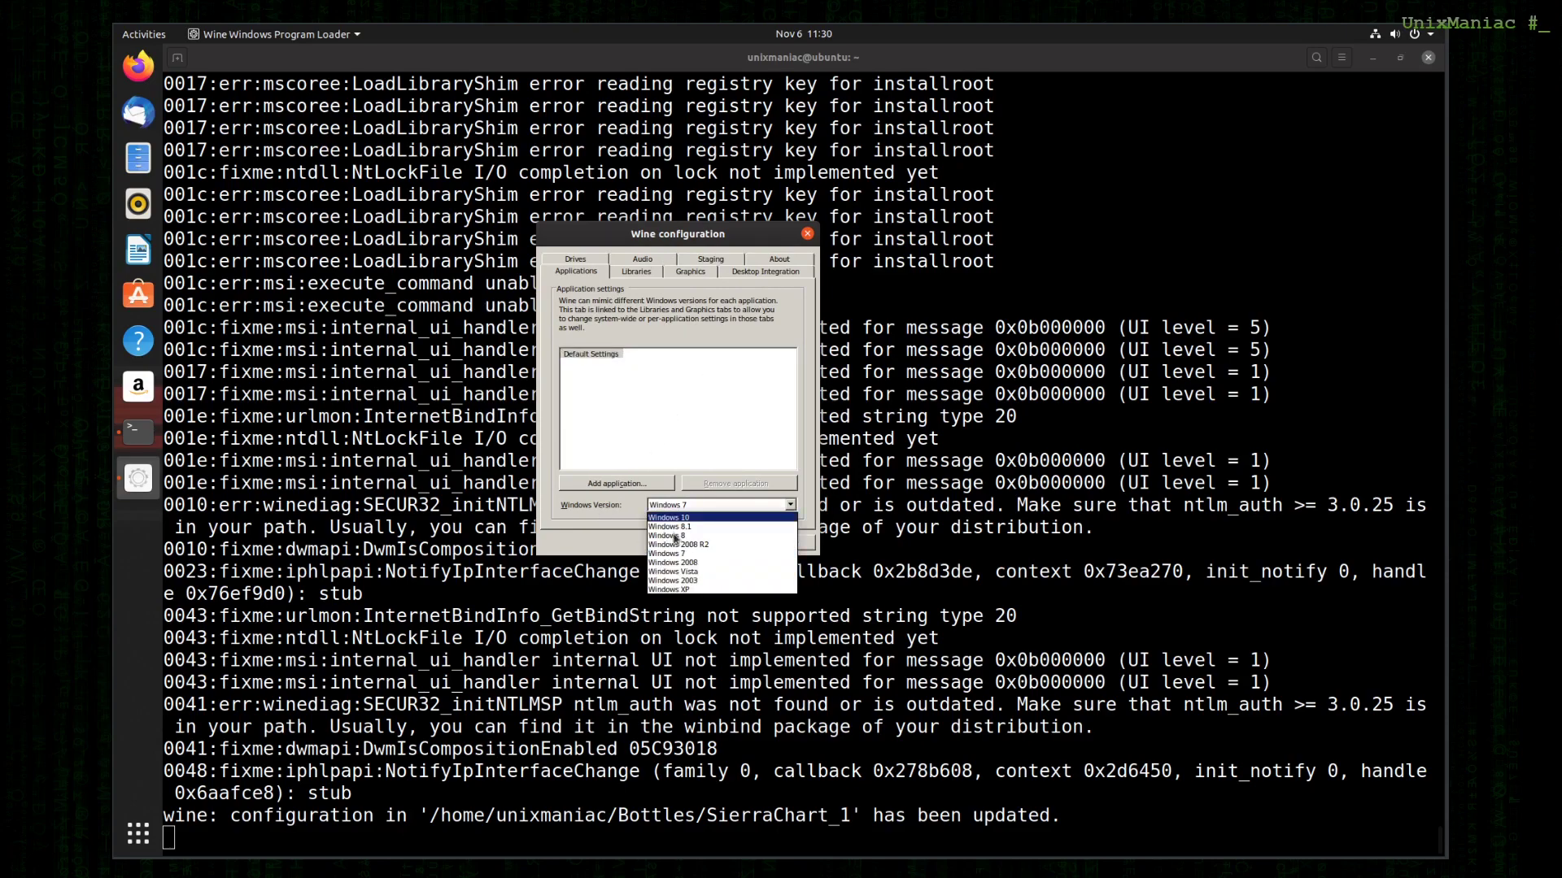
left_click(769, 563)
left_click(788, 543)
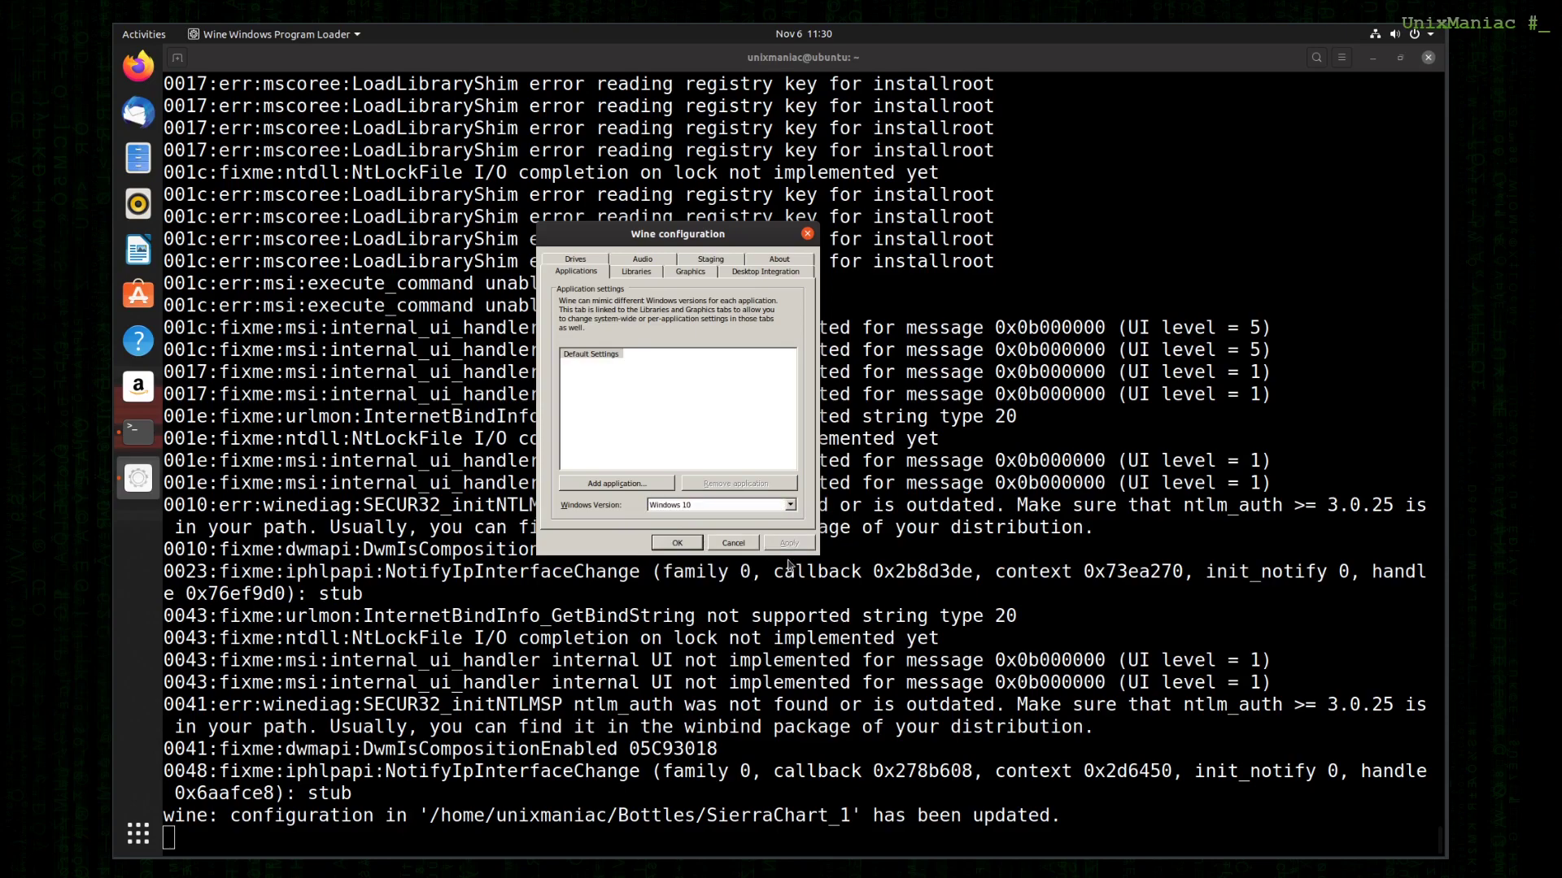
left_click(674, 545)
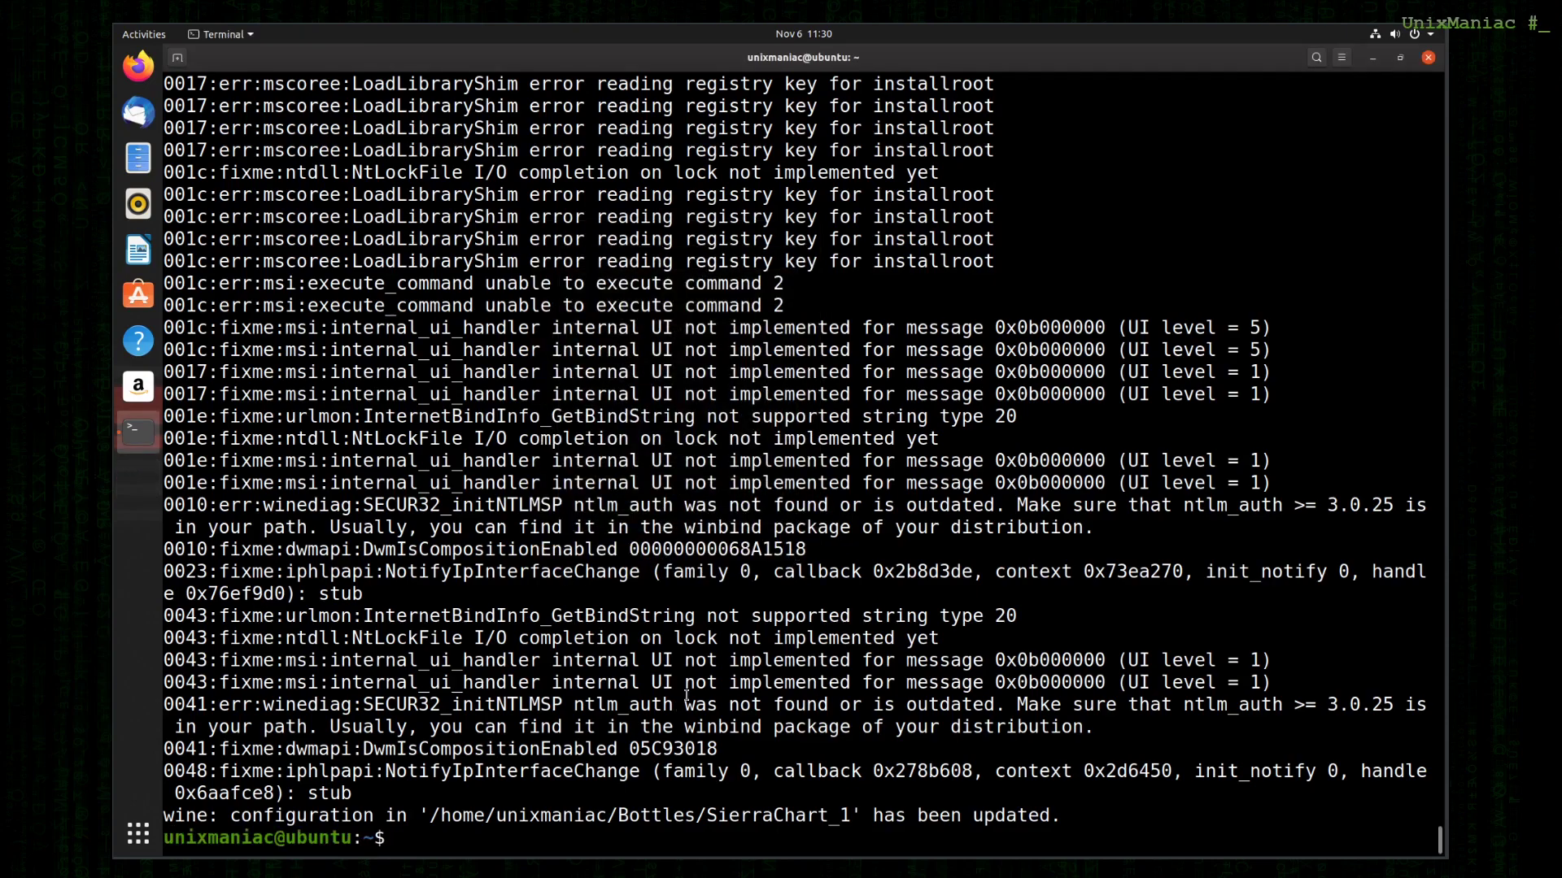
- Change the recalled winecfg command to winetricks and run it on the SierraChart_1 prefix
type("mkdir -p /home/unixmaniac/Bottles/SierraChart_1; WINEPREFIX=\"/home/unixmaniac/Bottles/SierraChart_1\" winecfg")
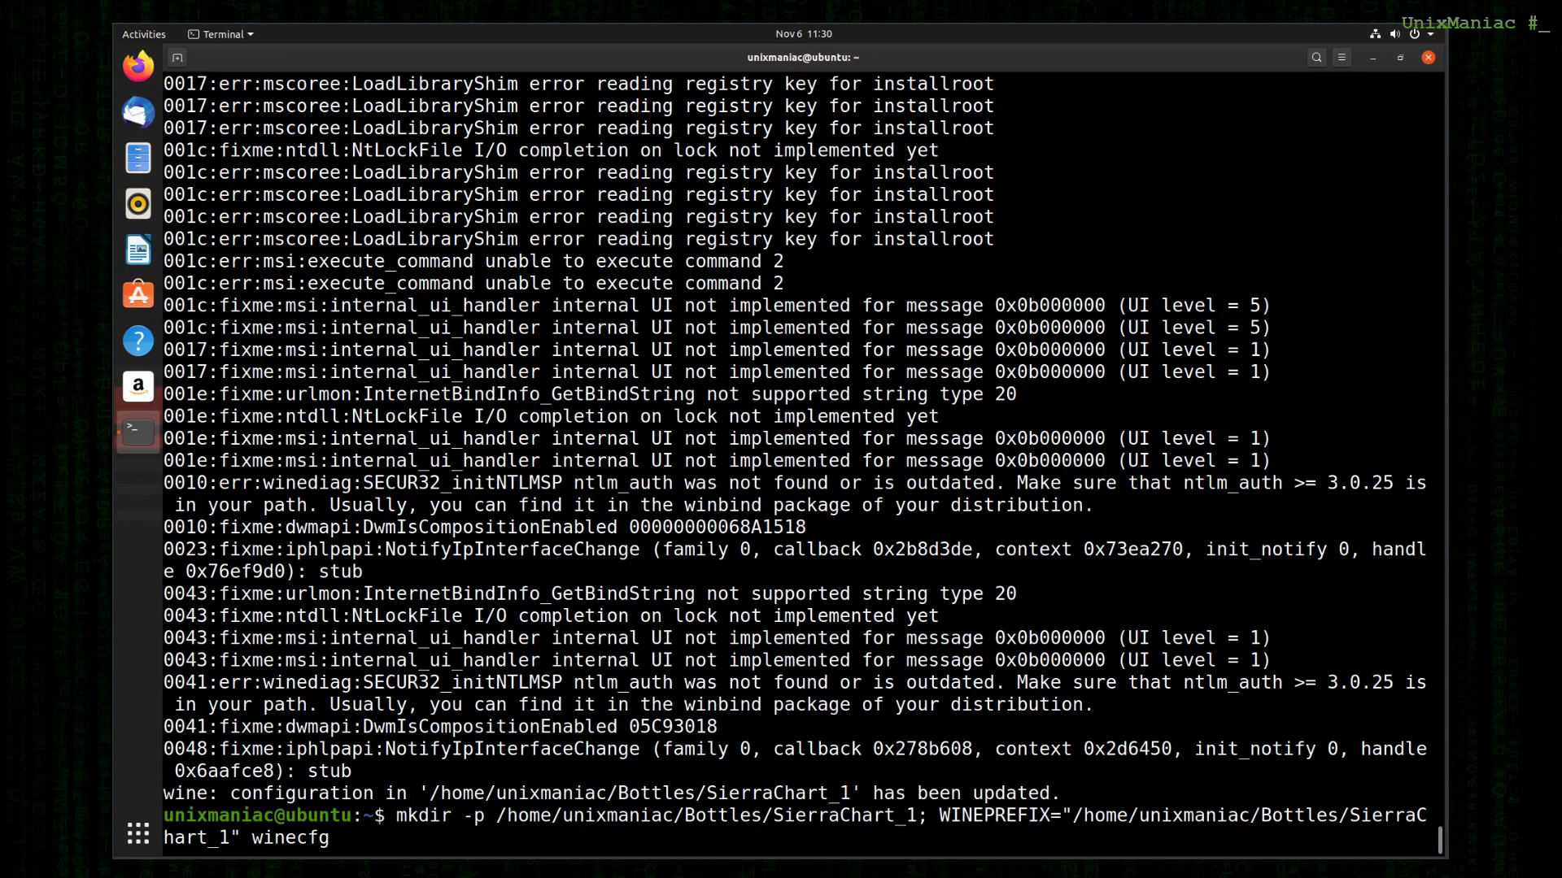
key("BackSpace")
key("BackSpace")
key("BackSpace")
type("tricks")
key("Return")
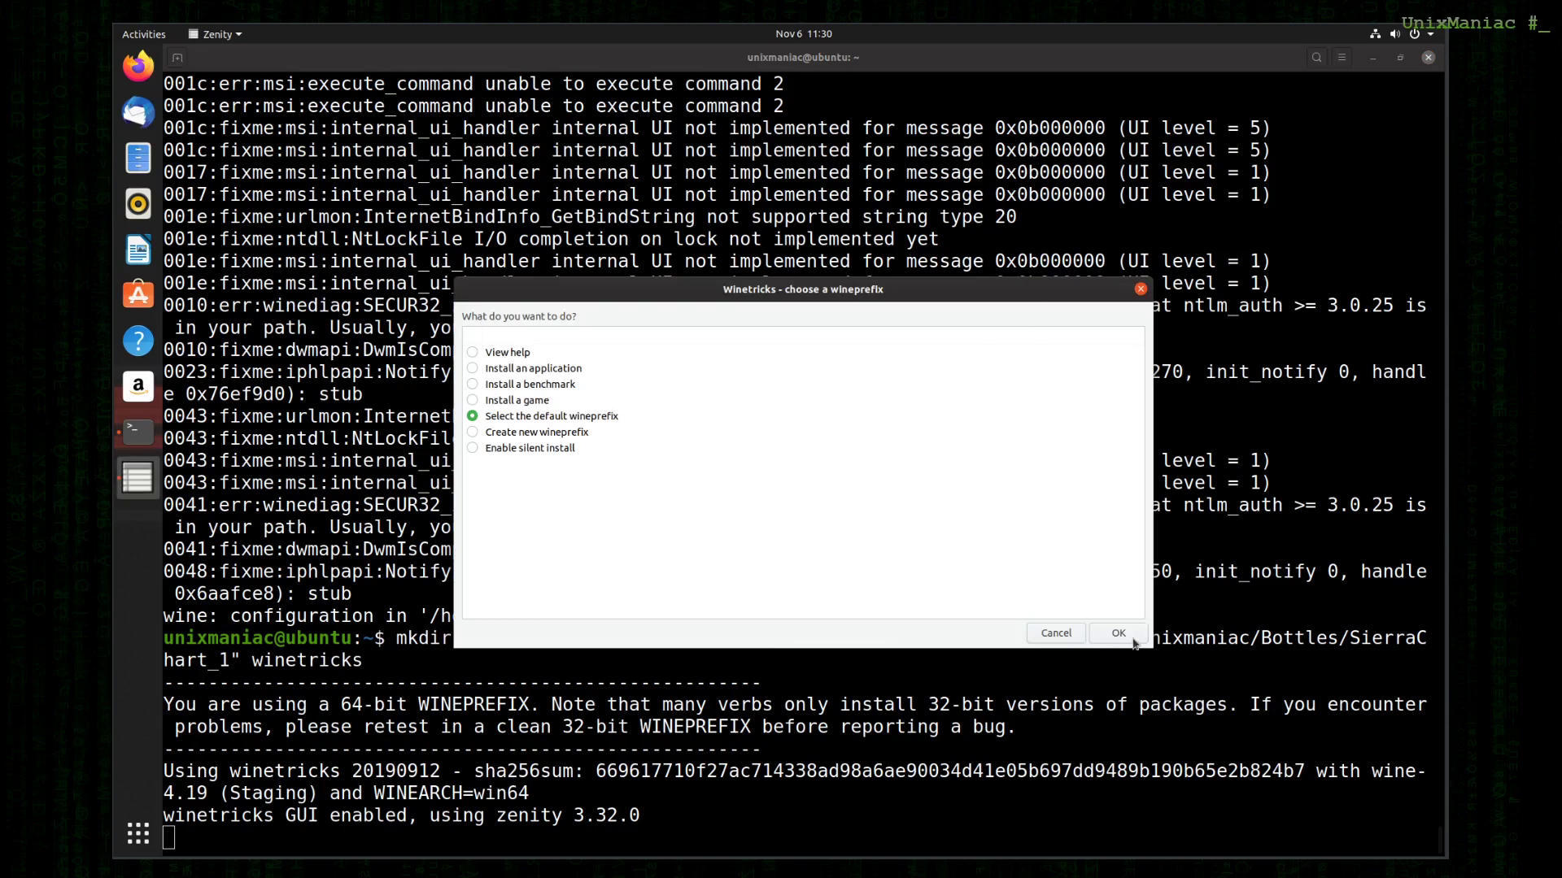
- Accept the default wineprefix, decline usage statistics, and choose Install a Windows DLL or component
left_click(1119, 634)
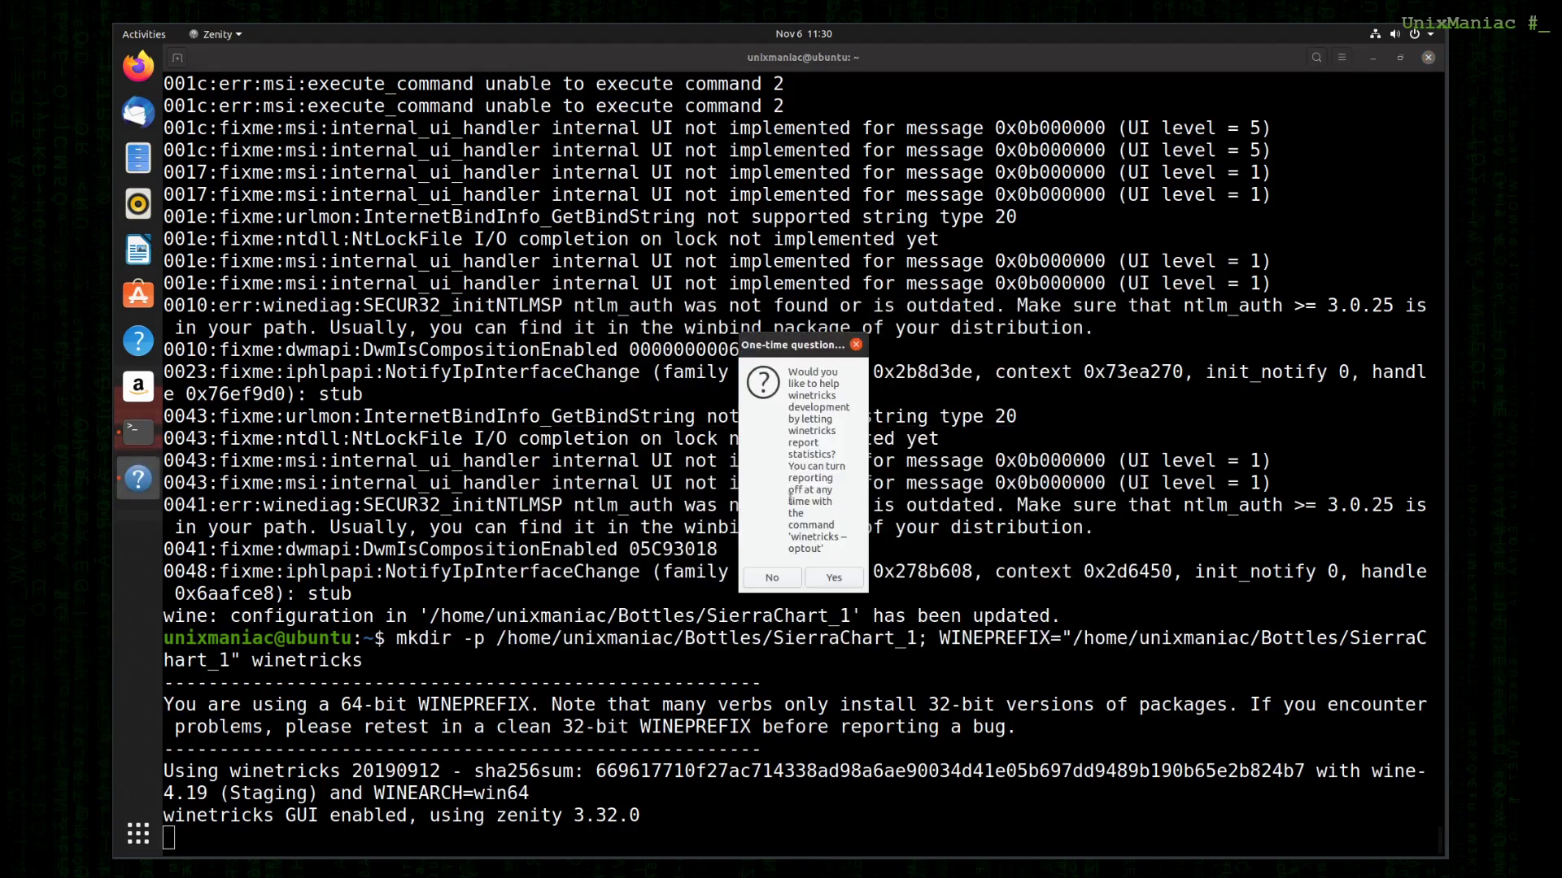
left_click(771, 578)
left_click(826, 553)
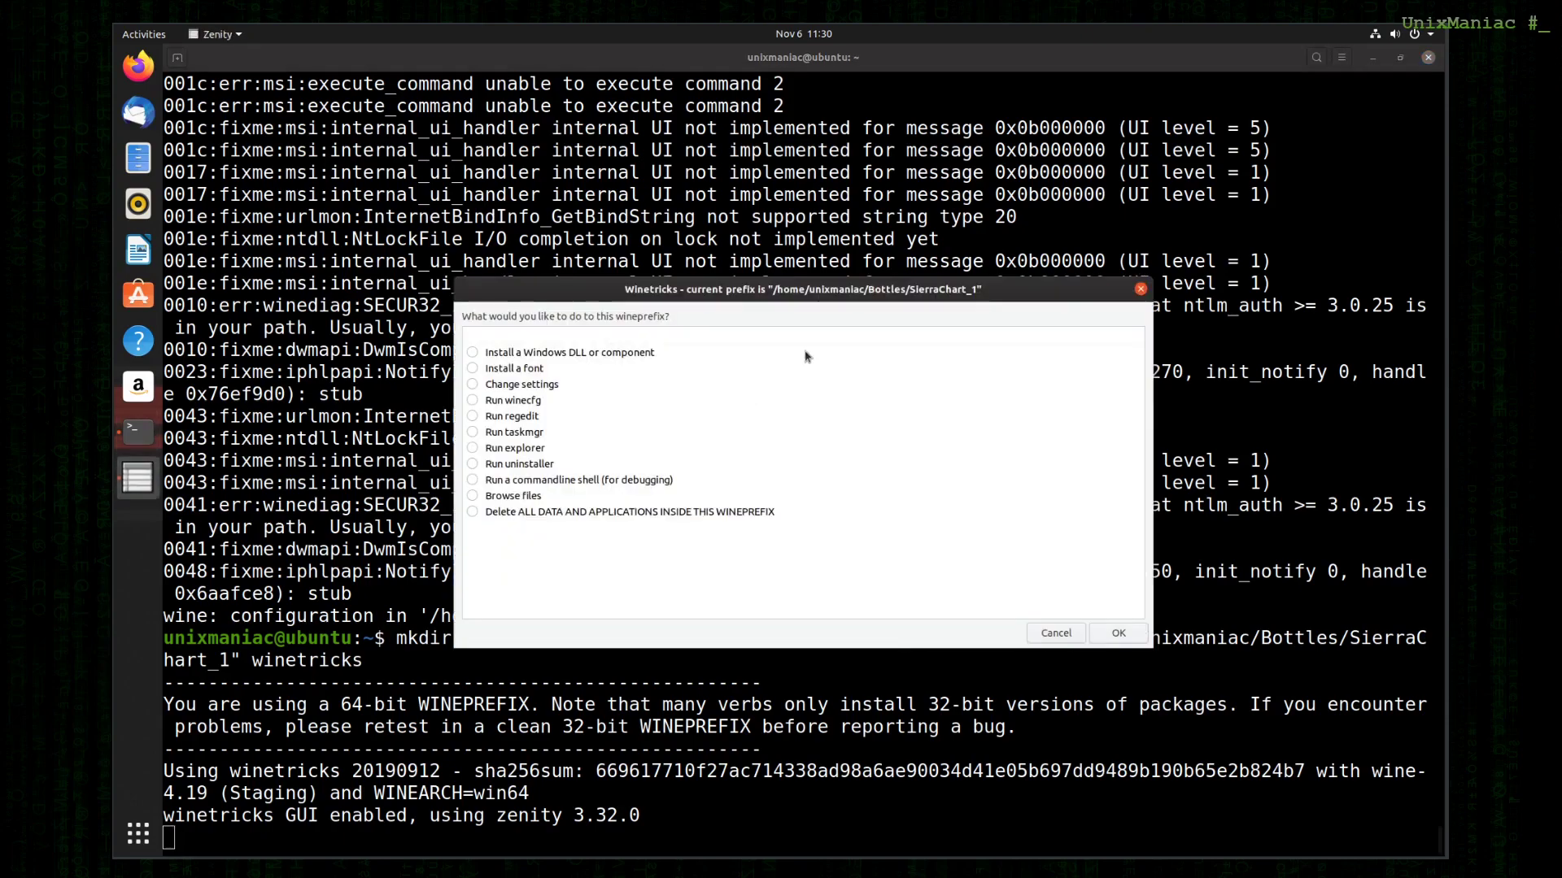
left_click(473, 353)
left_click(1116, 651)
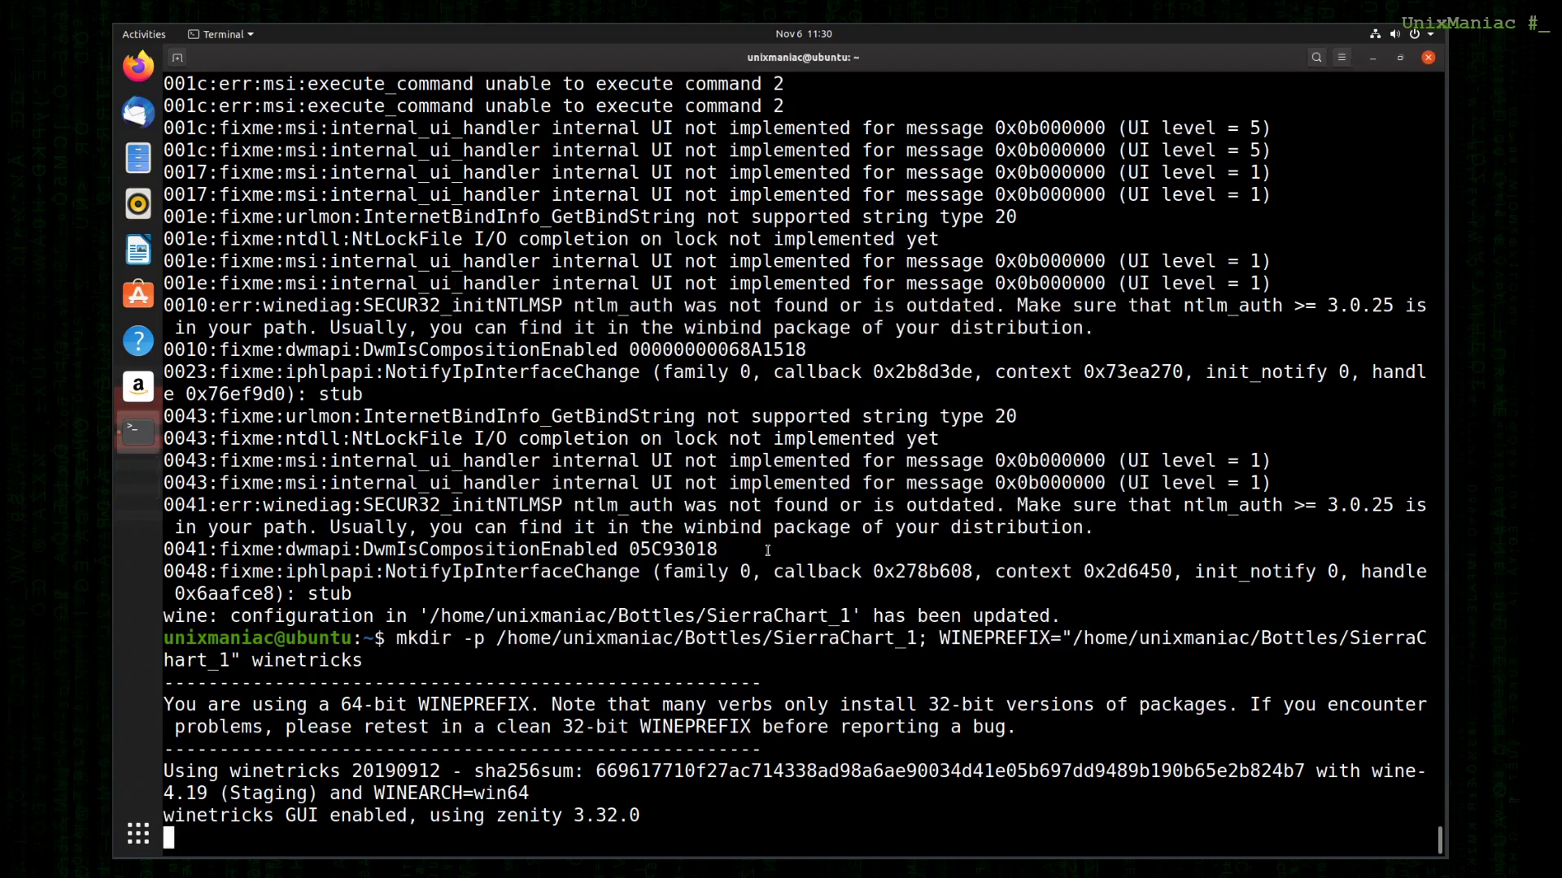
- Tick vcrun2010 in the package list and start its installation
scroll(584, 460, "down", 15)
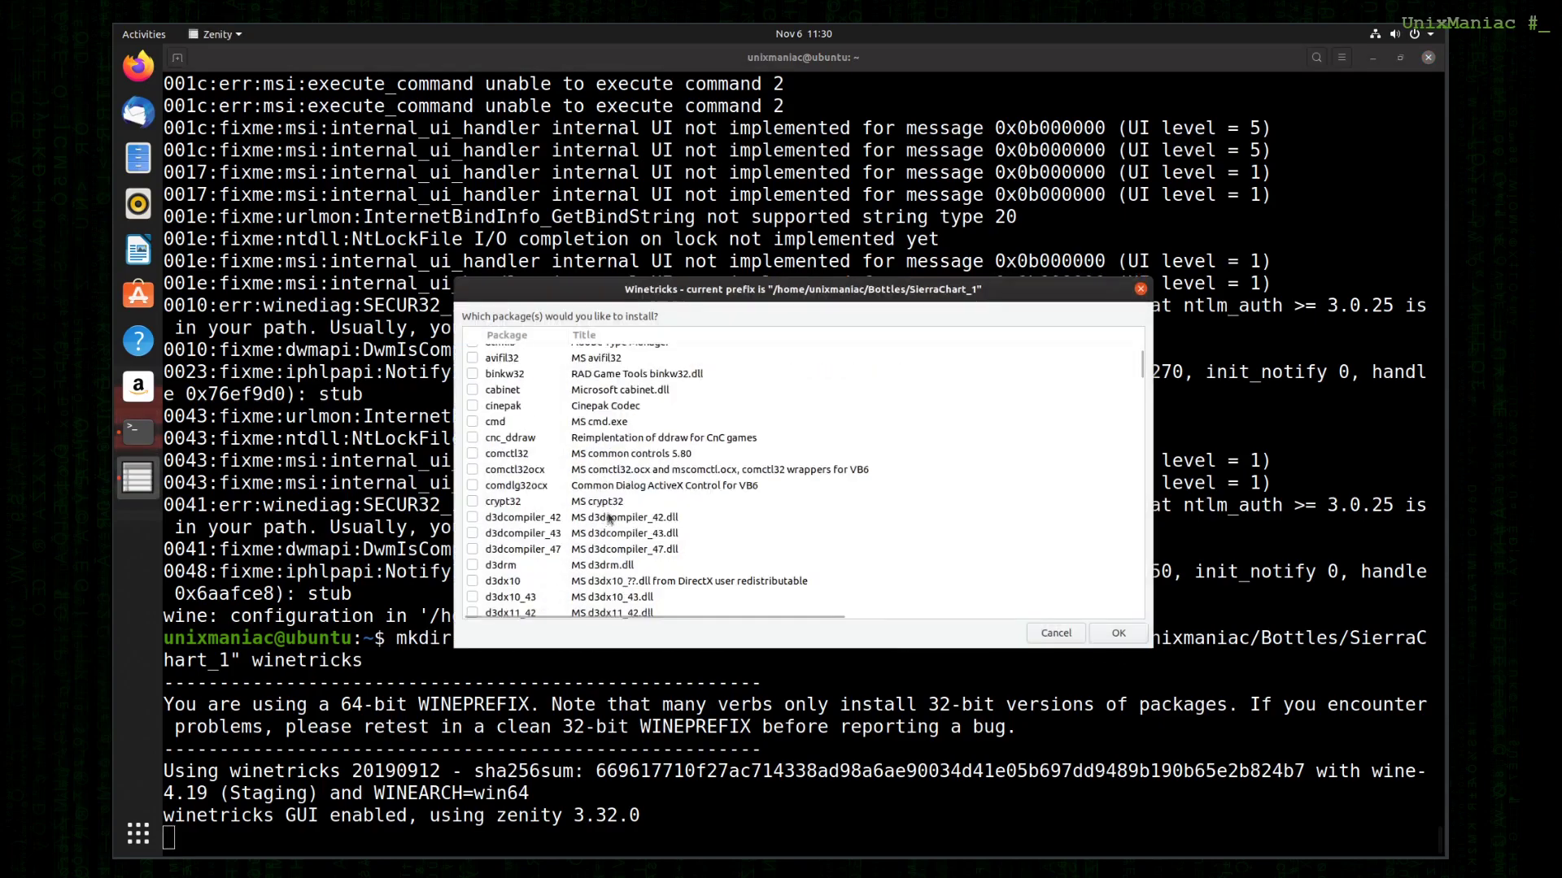
scroll(609, 518, "down", 15)
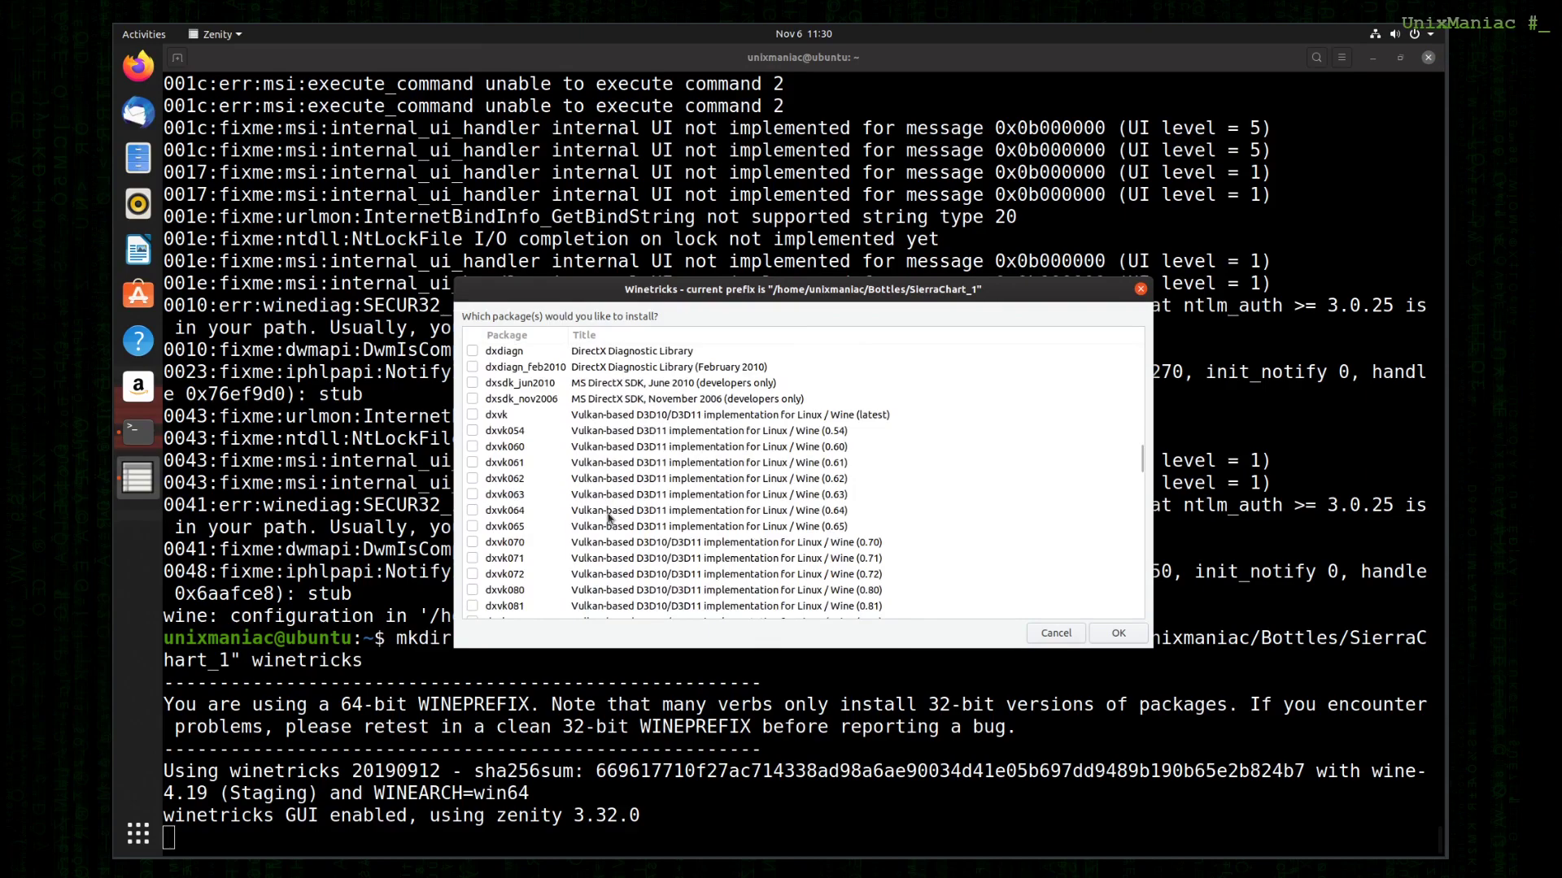
scroll(608, 518, "down", 15)
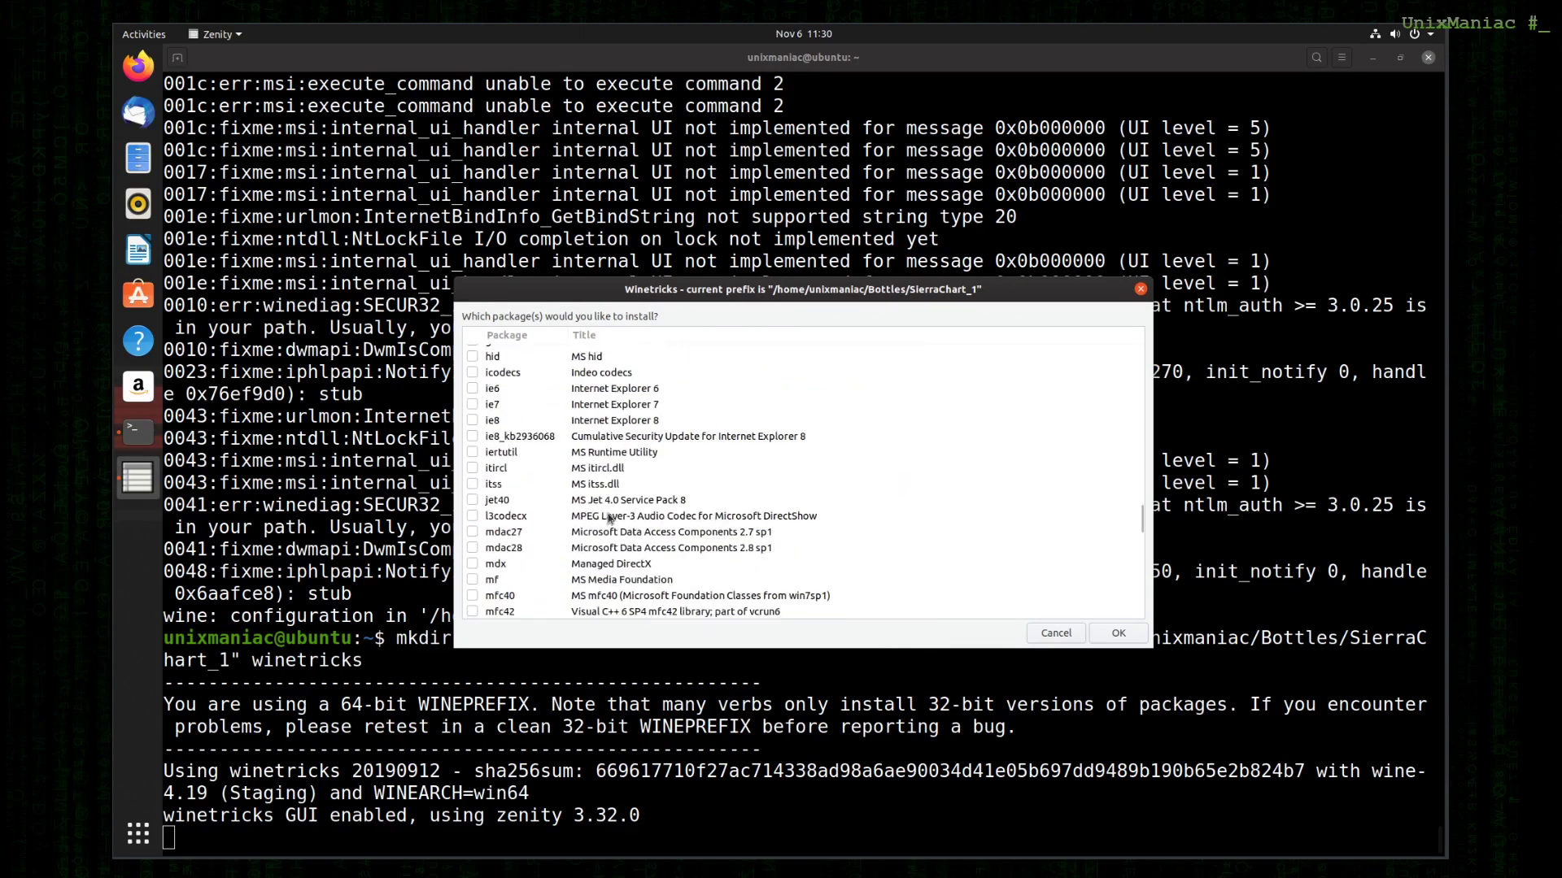
scroll(608, 518, "down", 6)
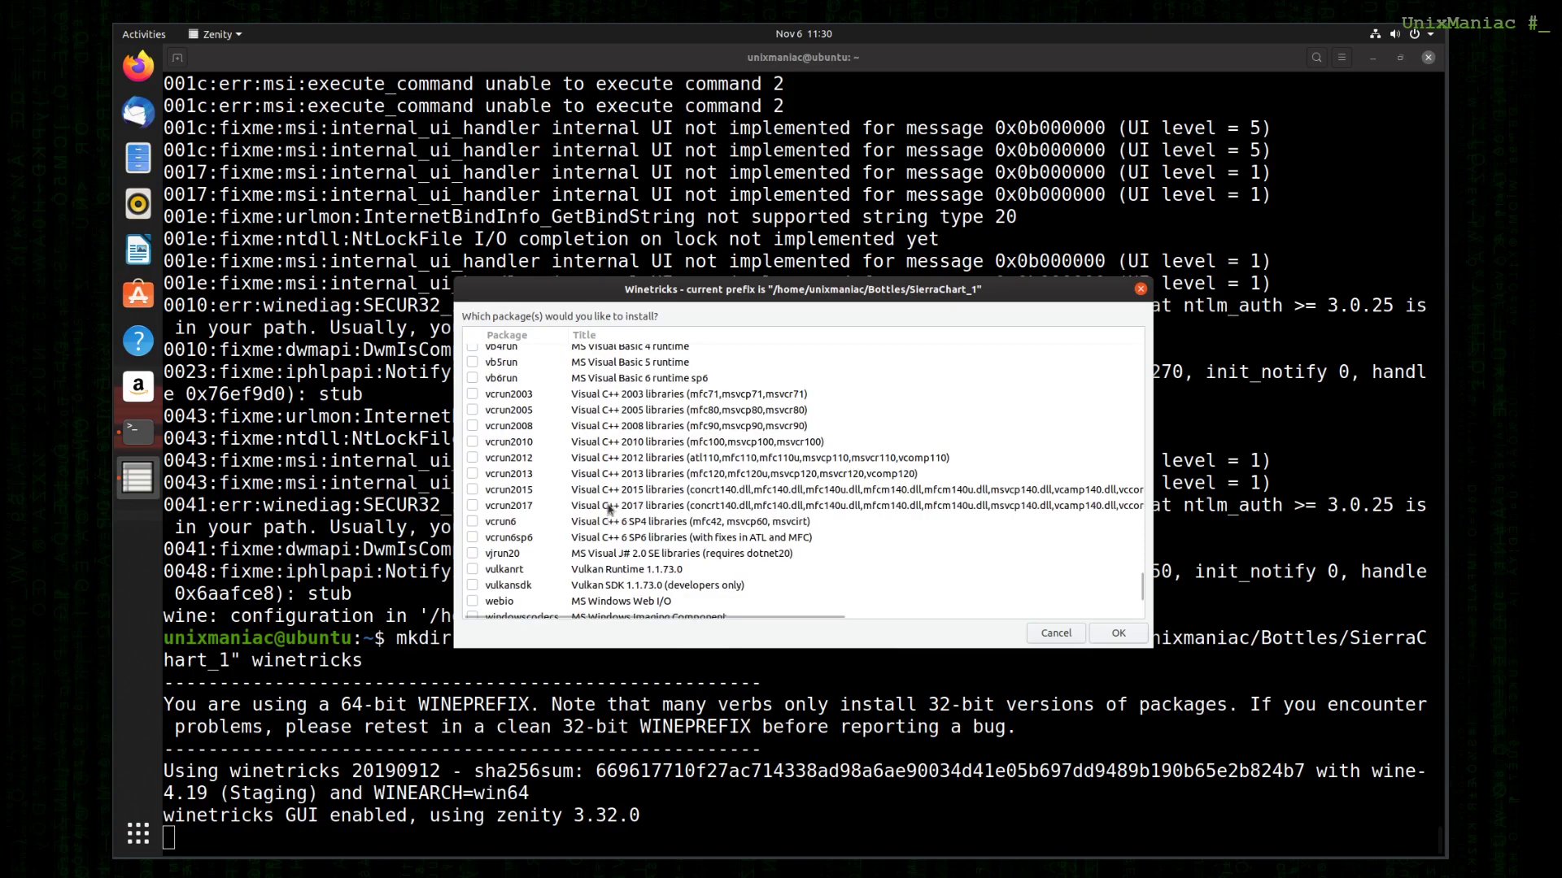
left_click(472, 440)
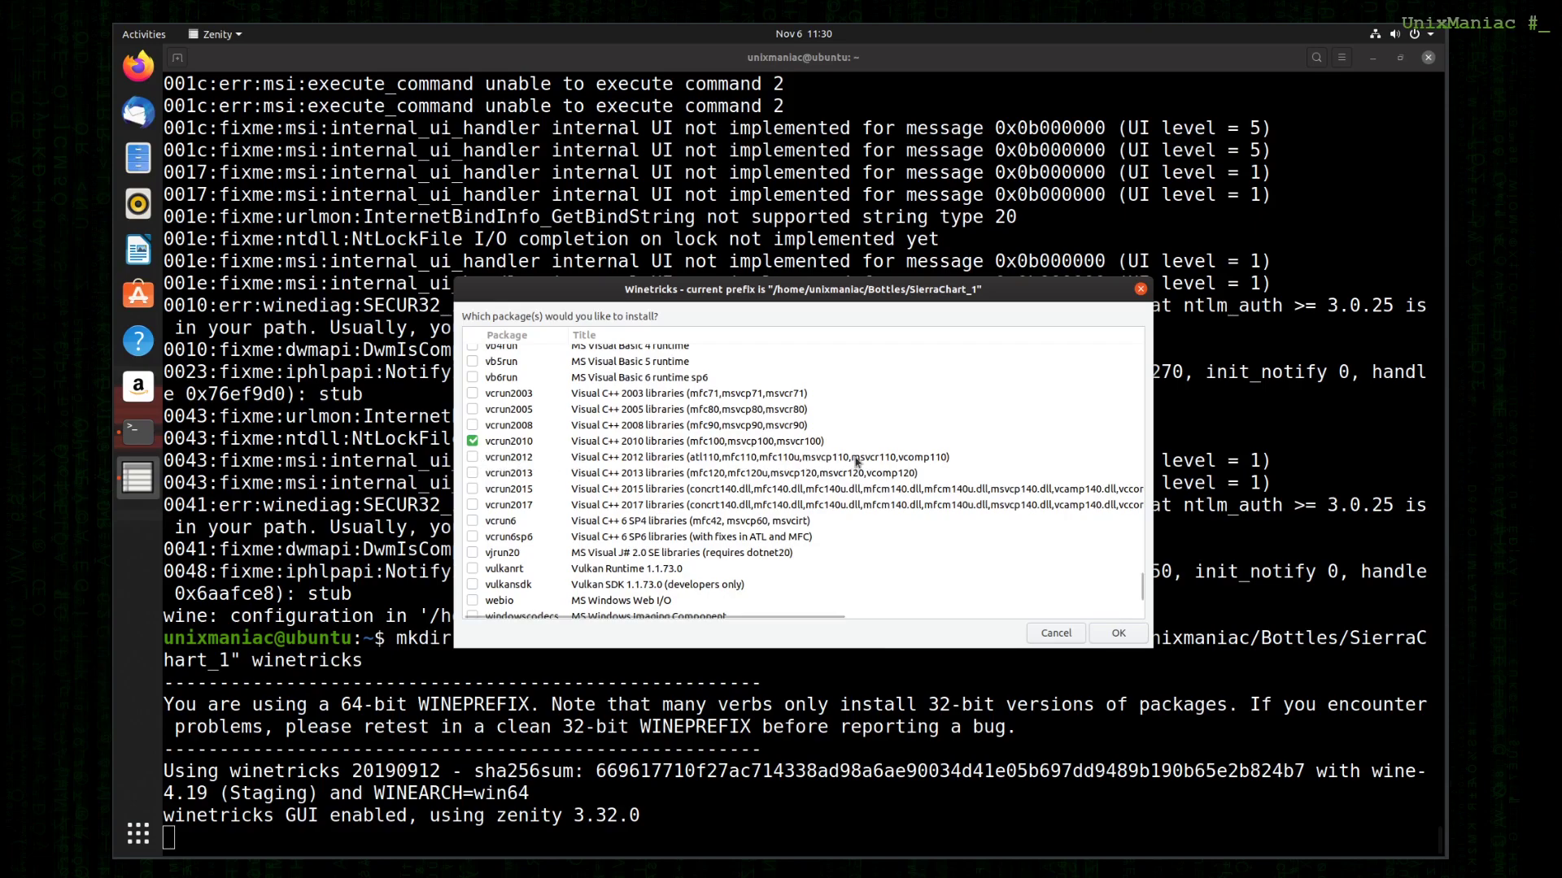
left_click(1117, 639)
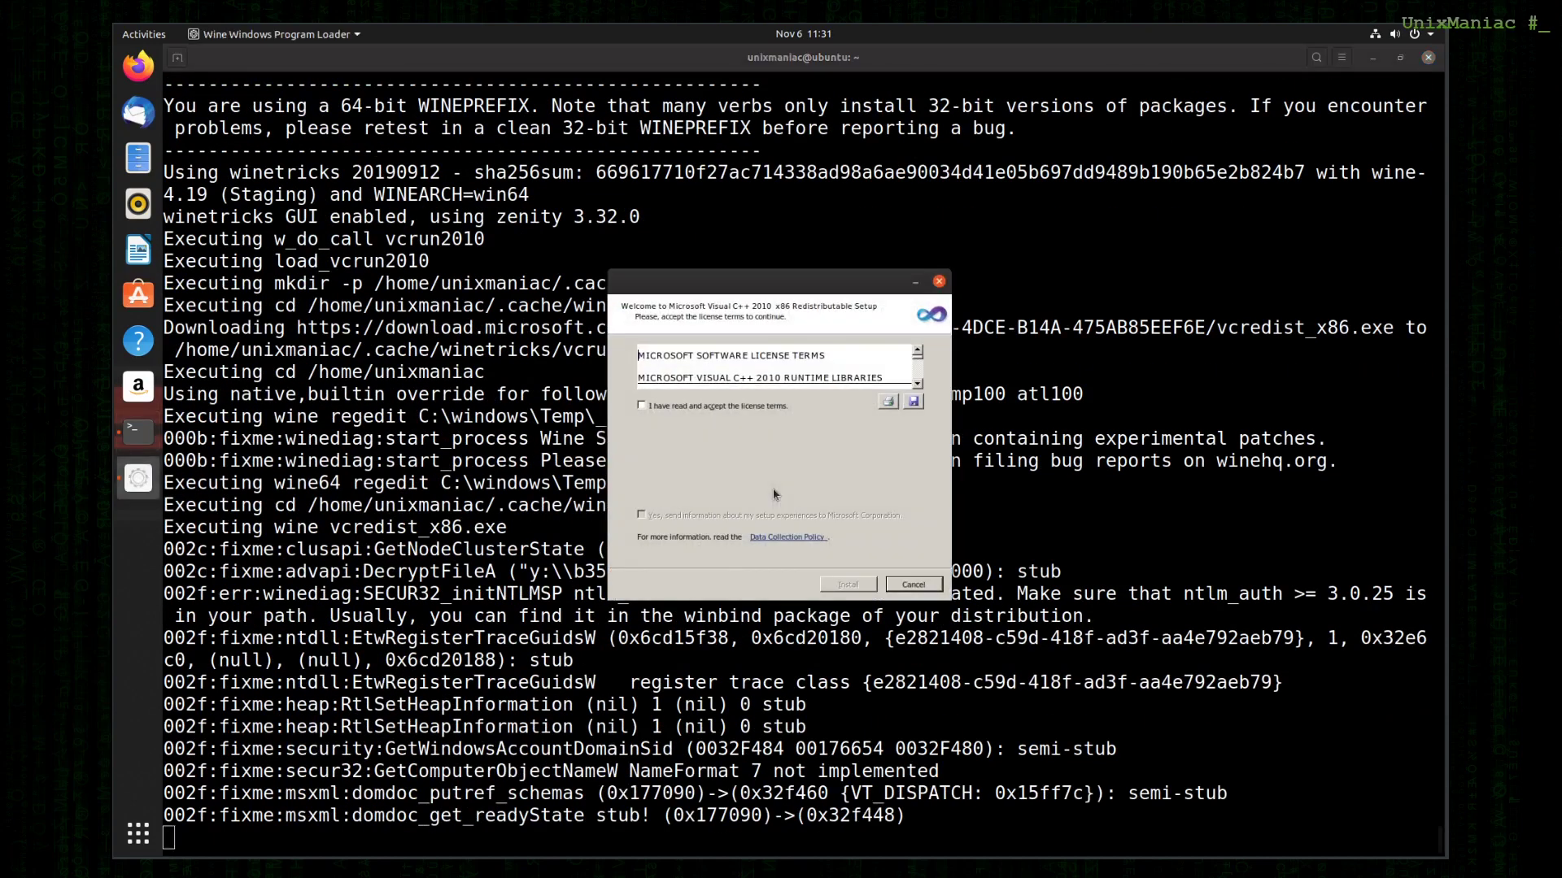
- Accept the license and install the Visual C++ 2010 x86 runtime
left_click(701, 415)
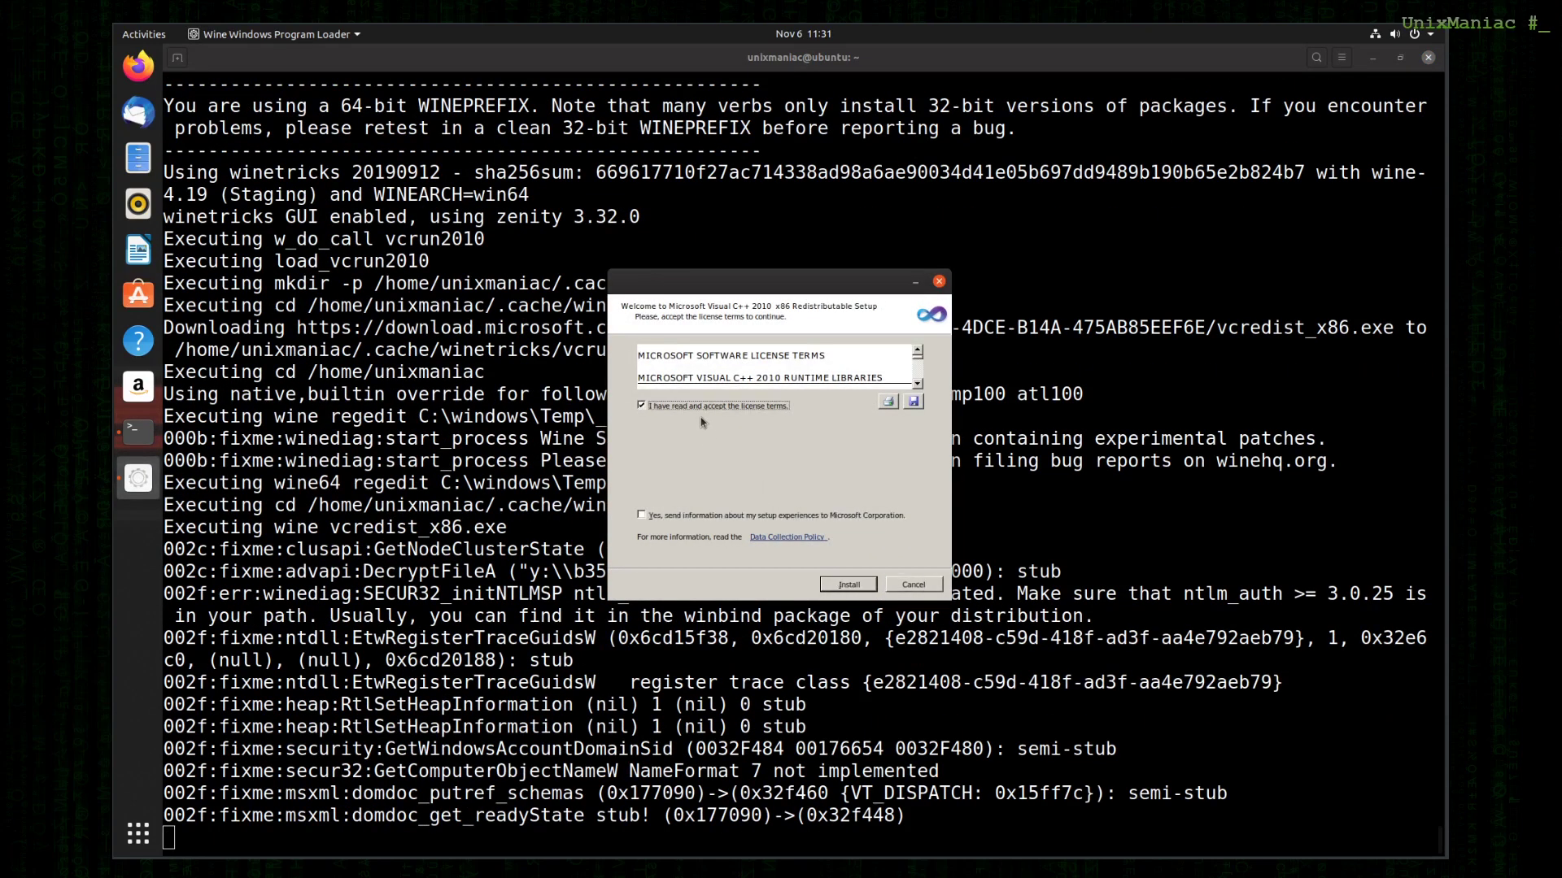
left_click(850, 584)
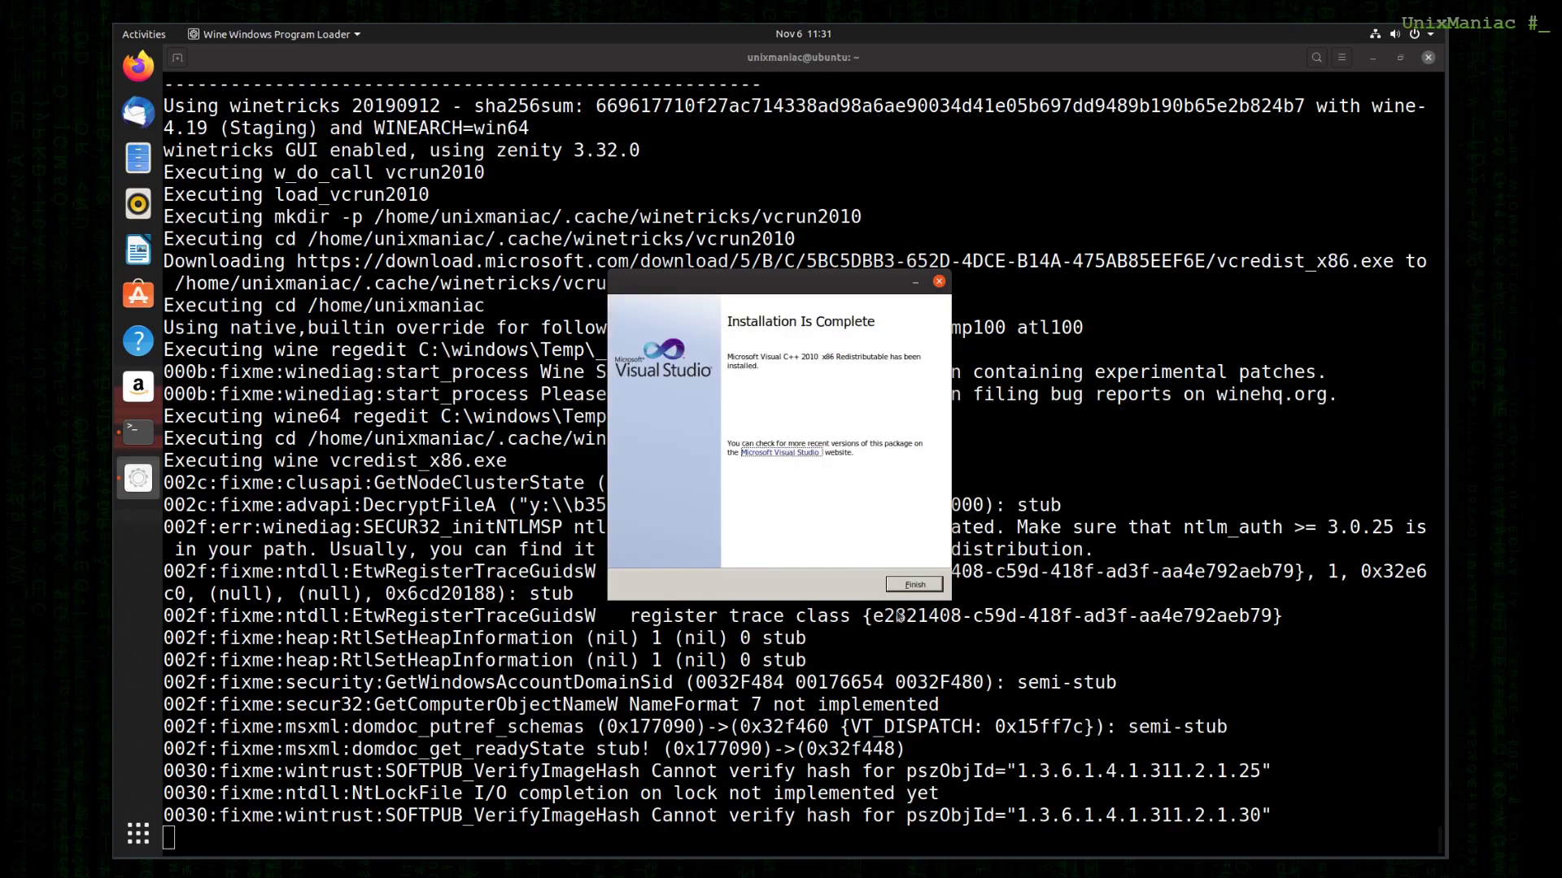
left_click(913, 585)
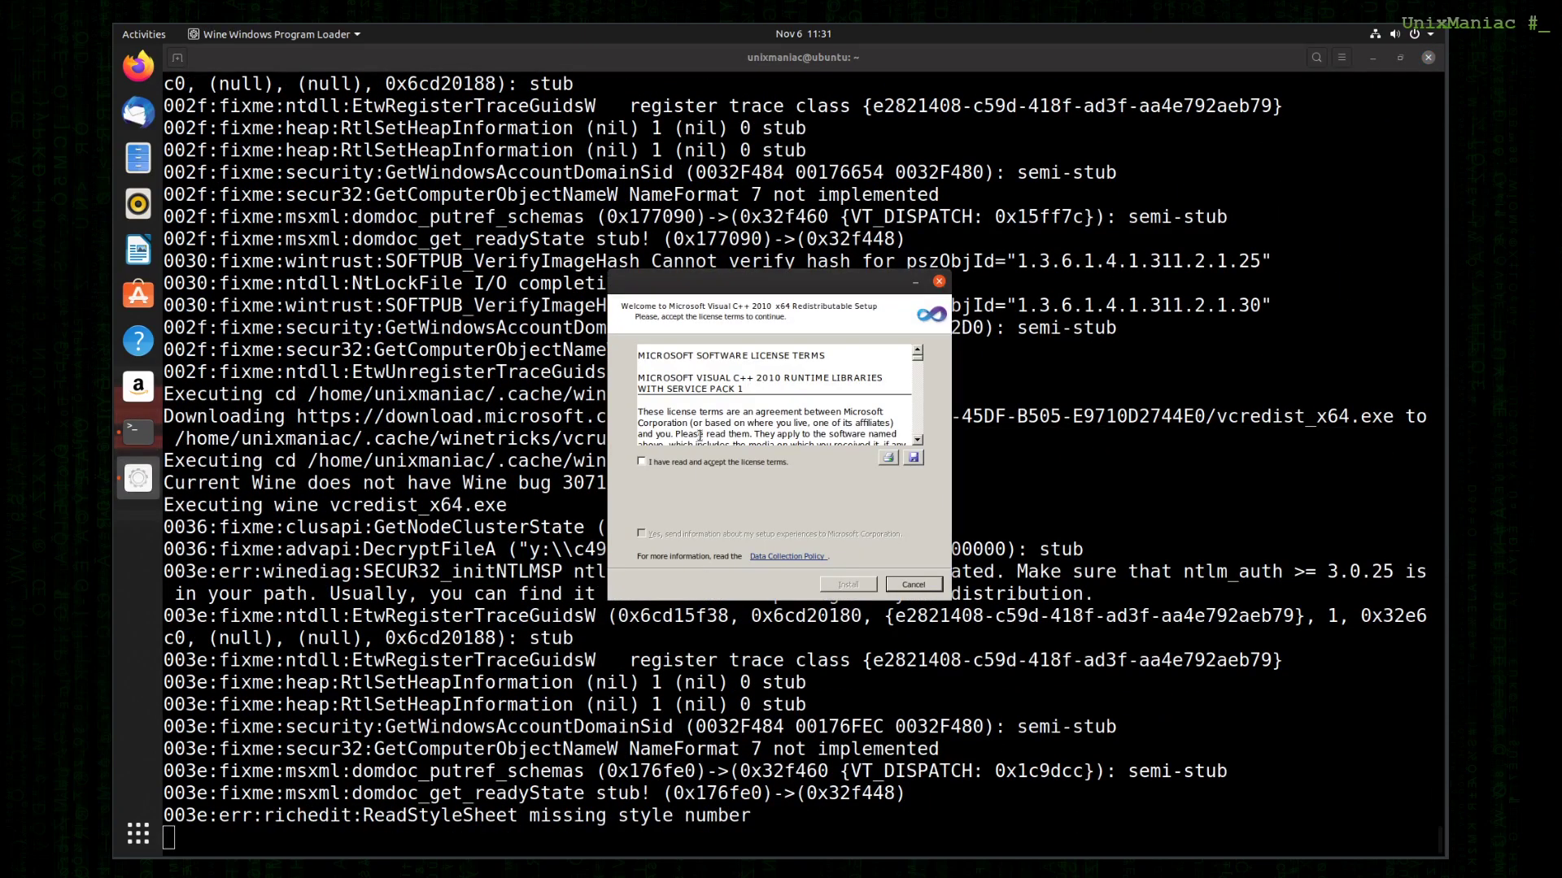
- Install the x64 Visual C++ 2010 runtime too, then close the remaining Winetricks dialogs
left_click(642, 461)
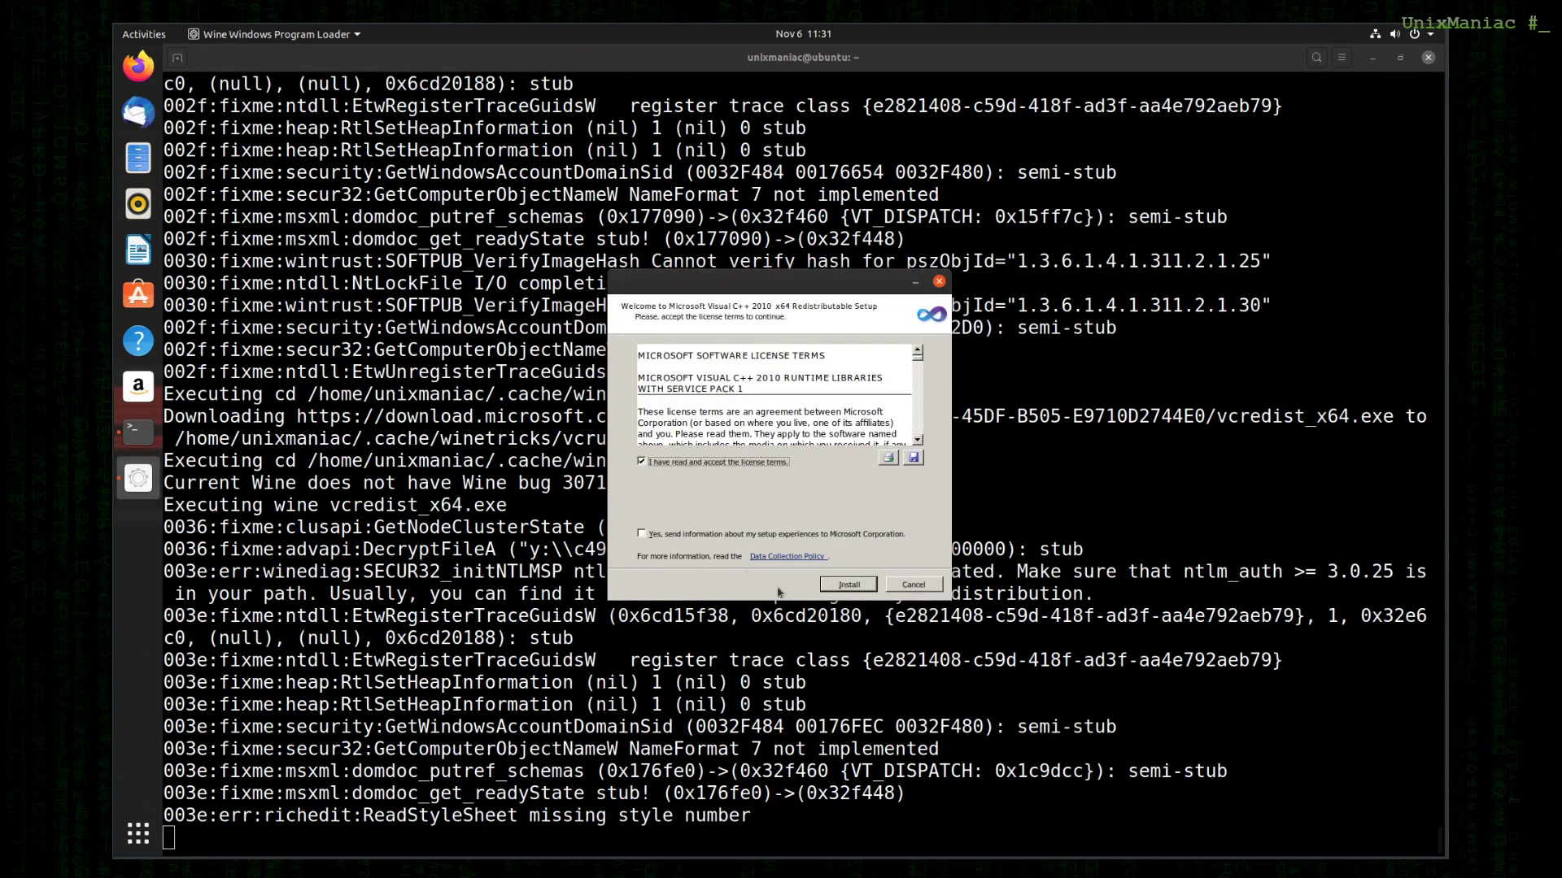
left_click(847, 586)
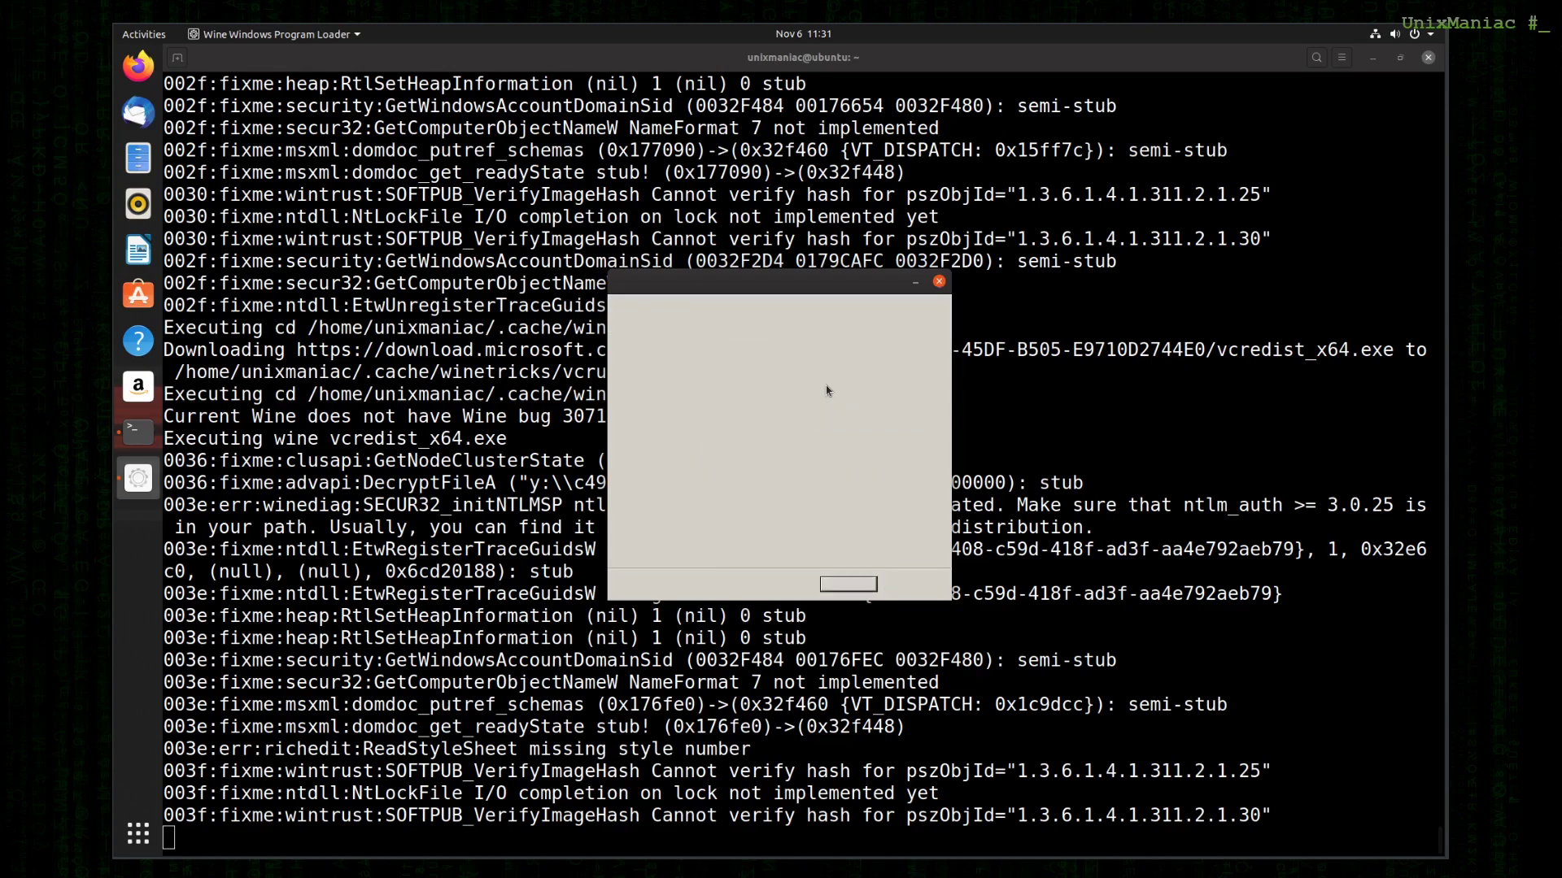
left_click(914, 584)
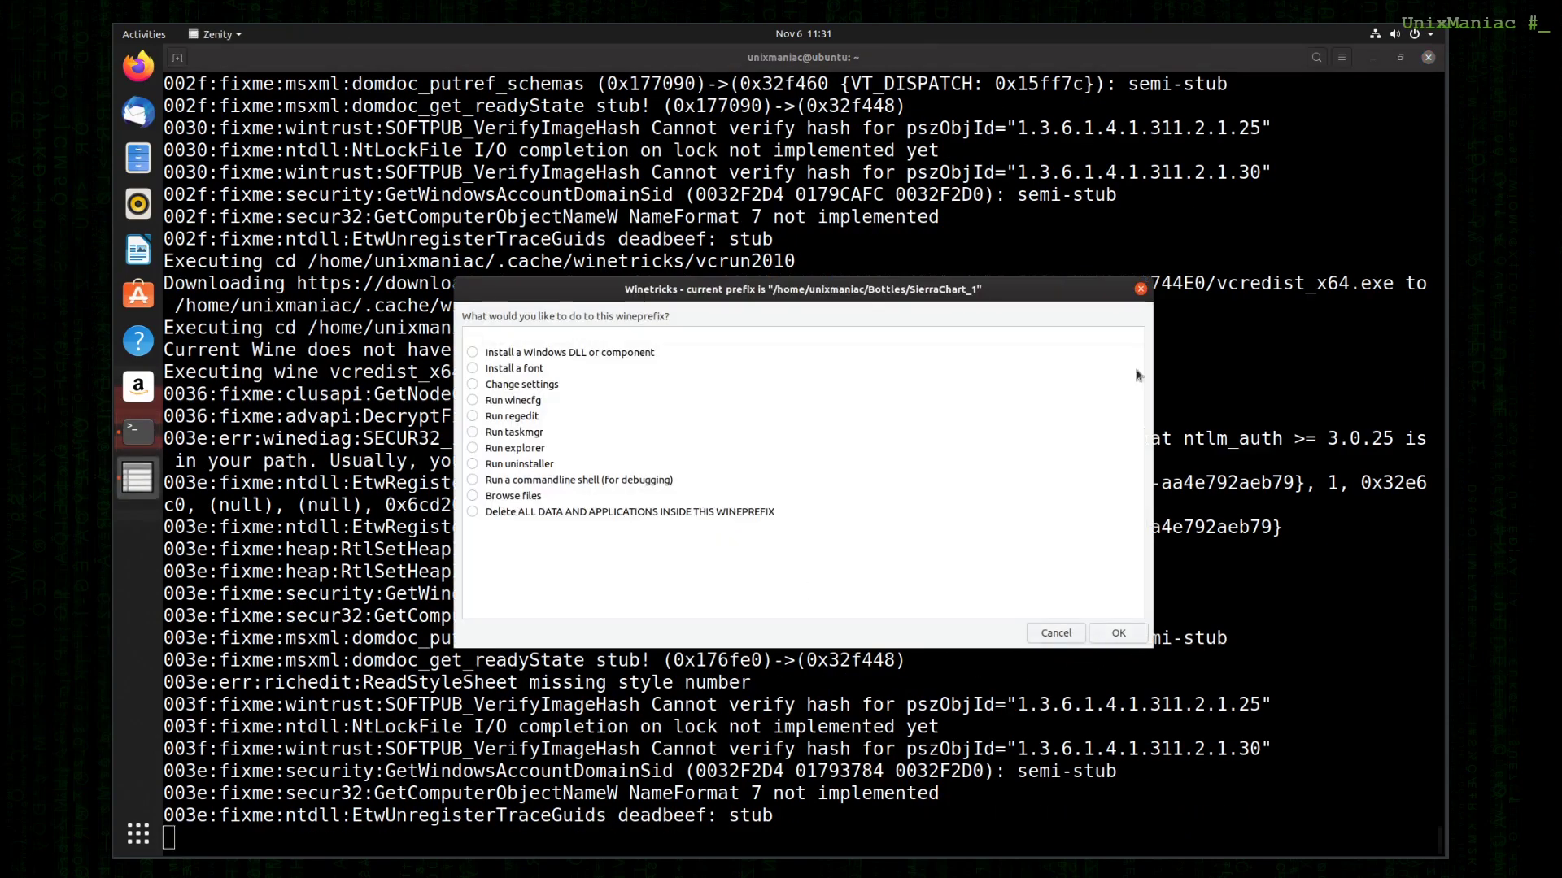
left_click(1141, 289)
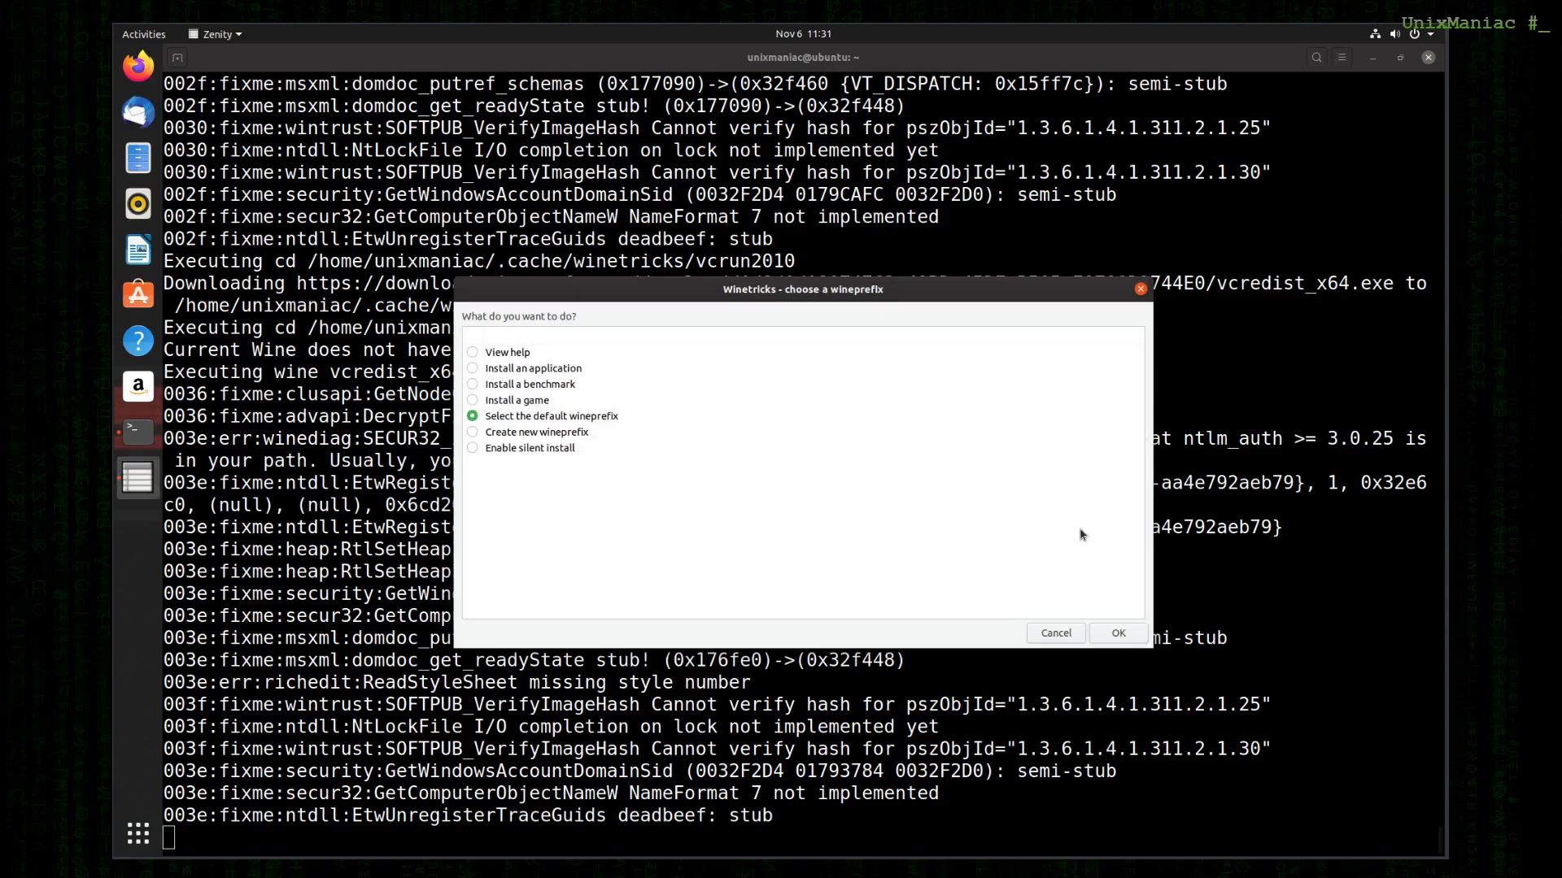
left_click(1141, 288)
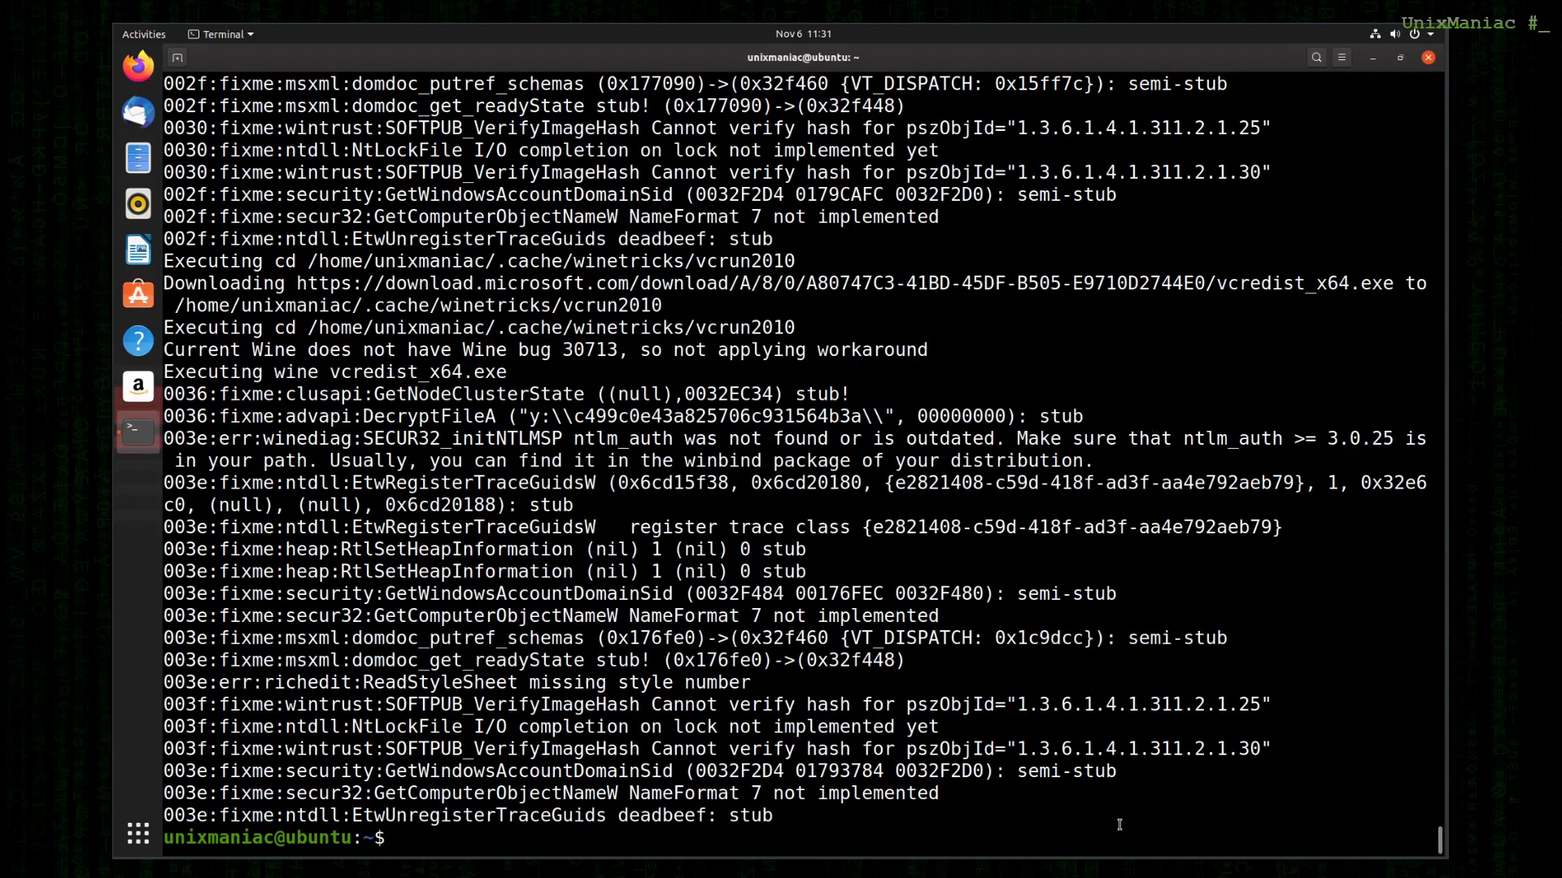
- Cancel the recalled prefix-creation command to get a fresh, empty prompt
type("mkdir -p /home/unixmaniac/Bottles/SierraChart_1; WINEPREFIX=\"/home/unixmaniac/Bottles/SierraChart_1\" winetricks")
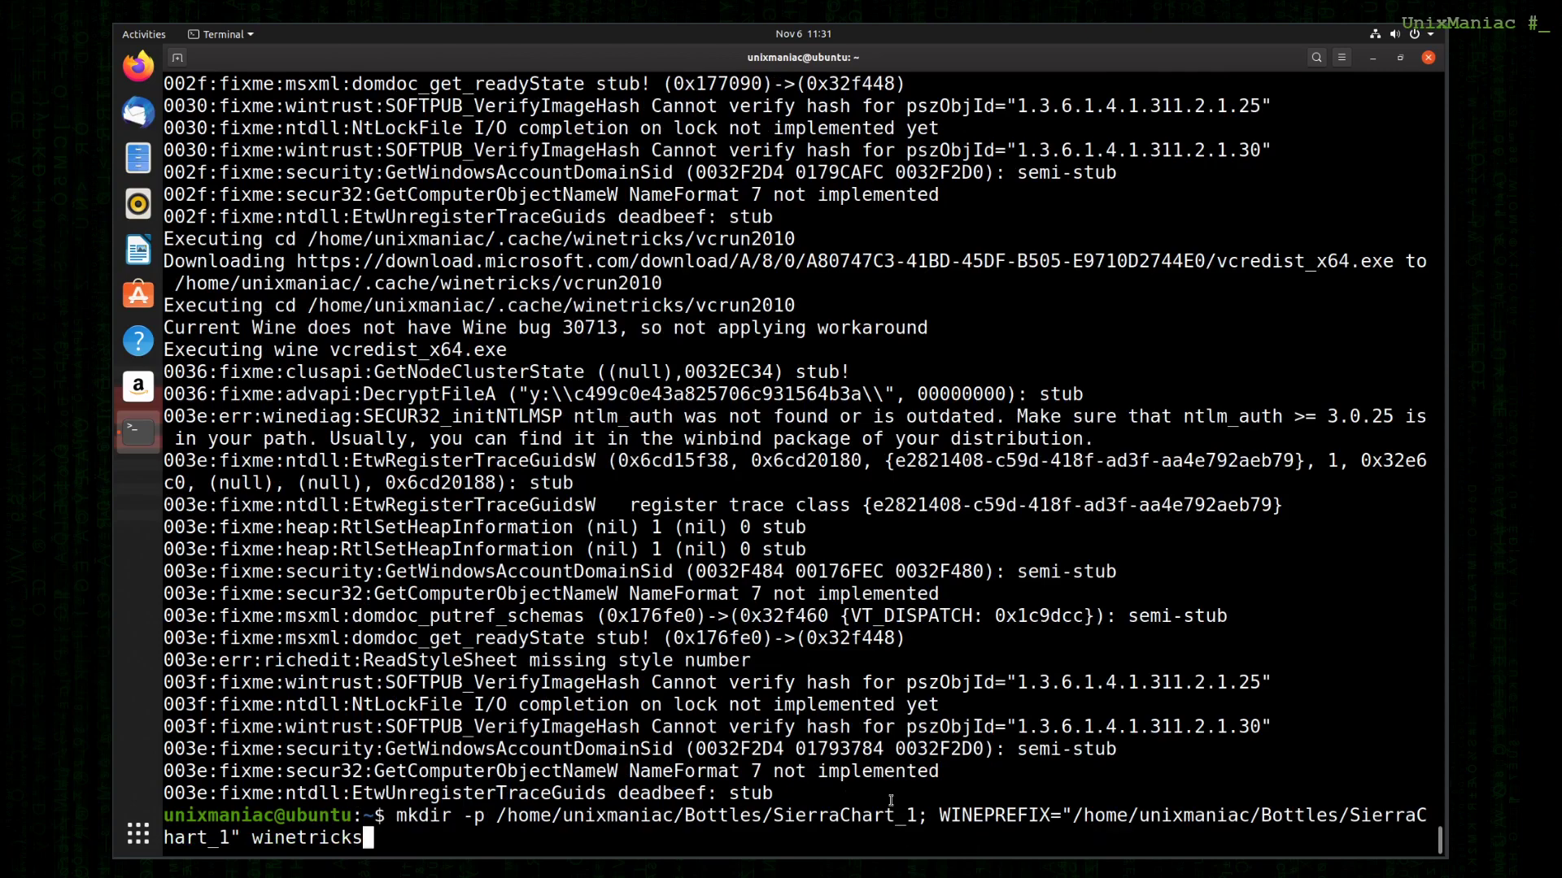
key("Home")
key("ctrl+c")
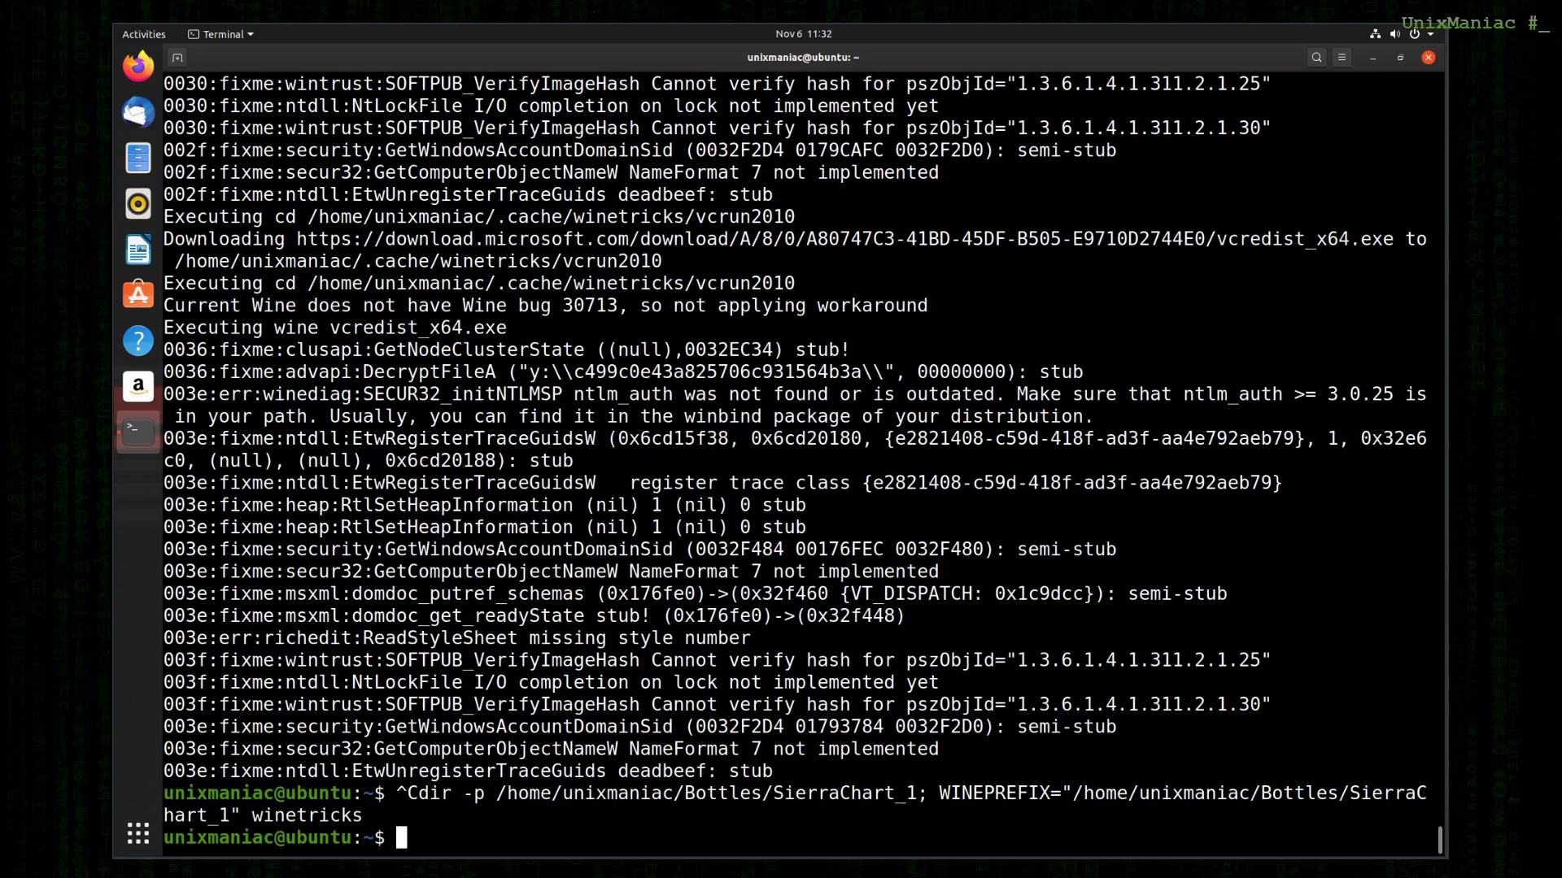
key("Return")
key("Return")
key("Return")
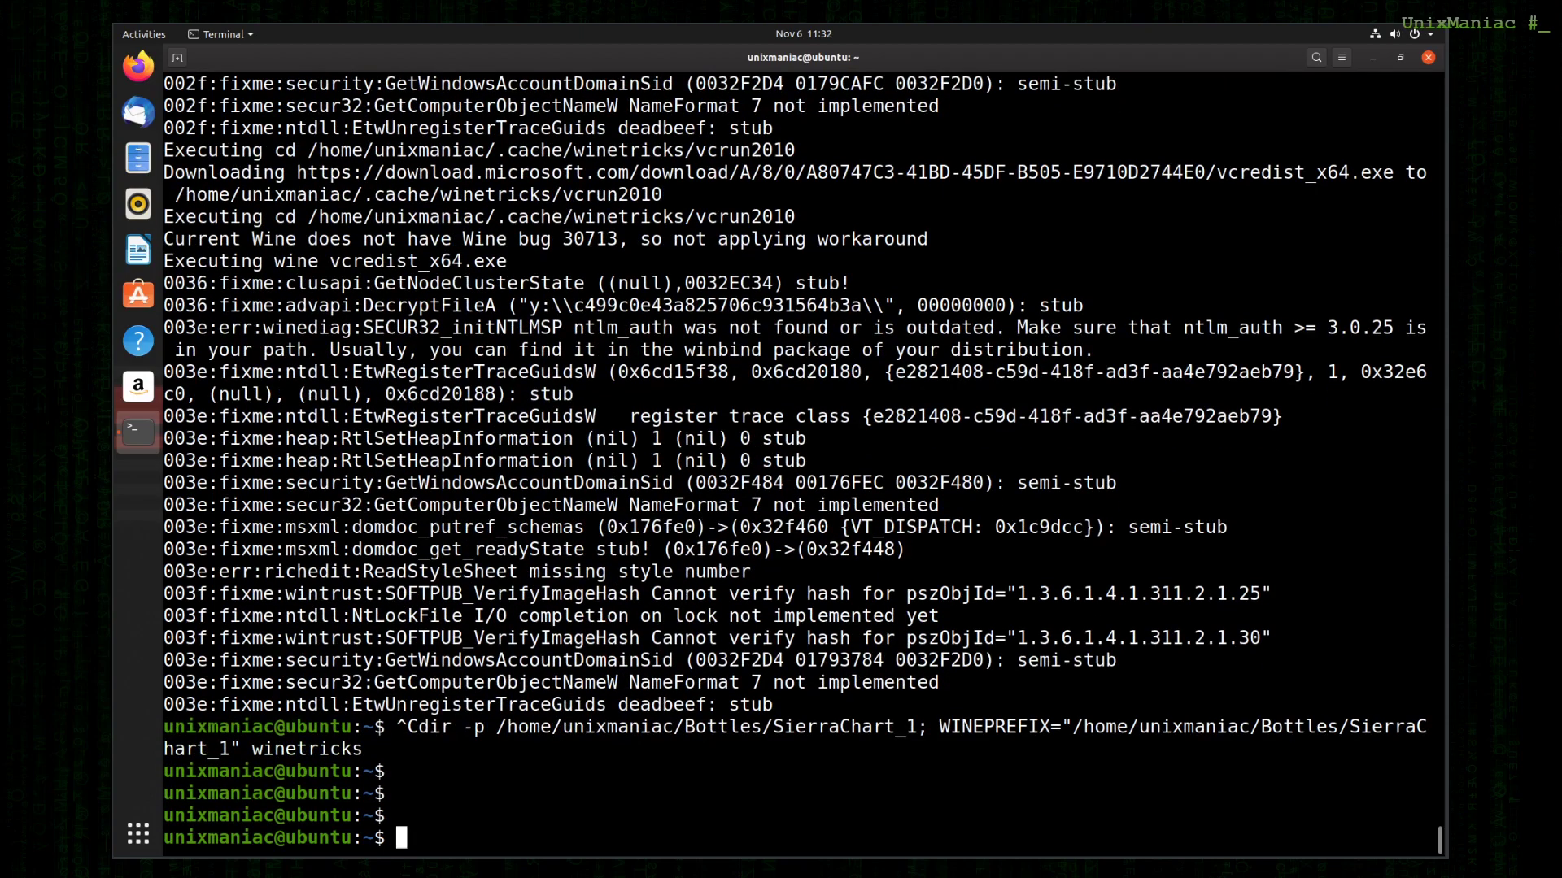
- Type WINEPREFIX="~/Bottles/SierraChart_1" followed by wine, using Tab completion for the path
type("WINEPREFI")
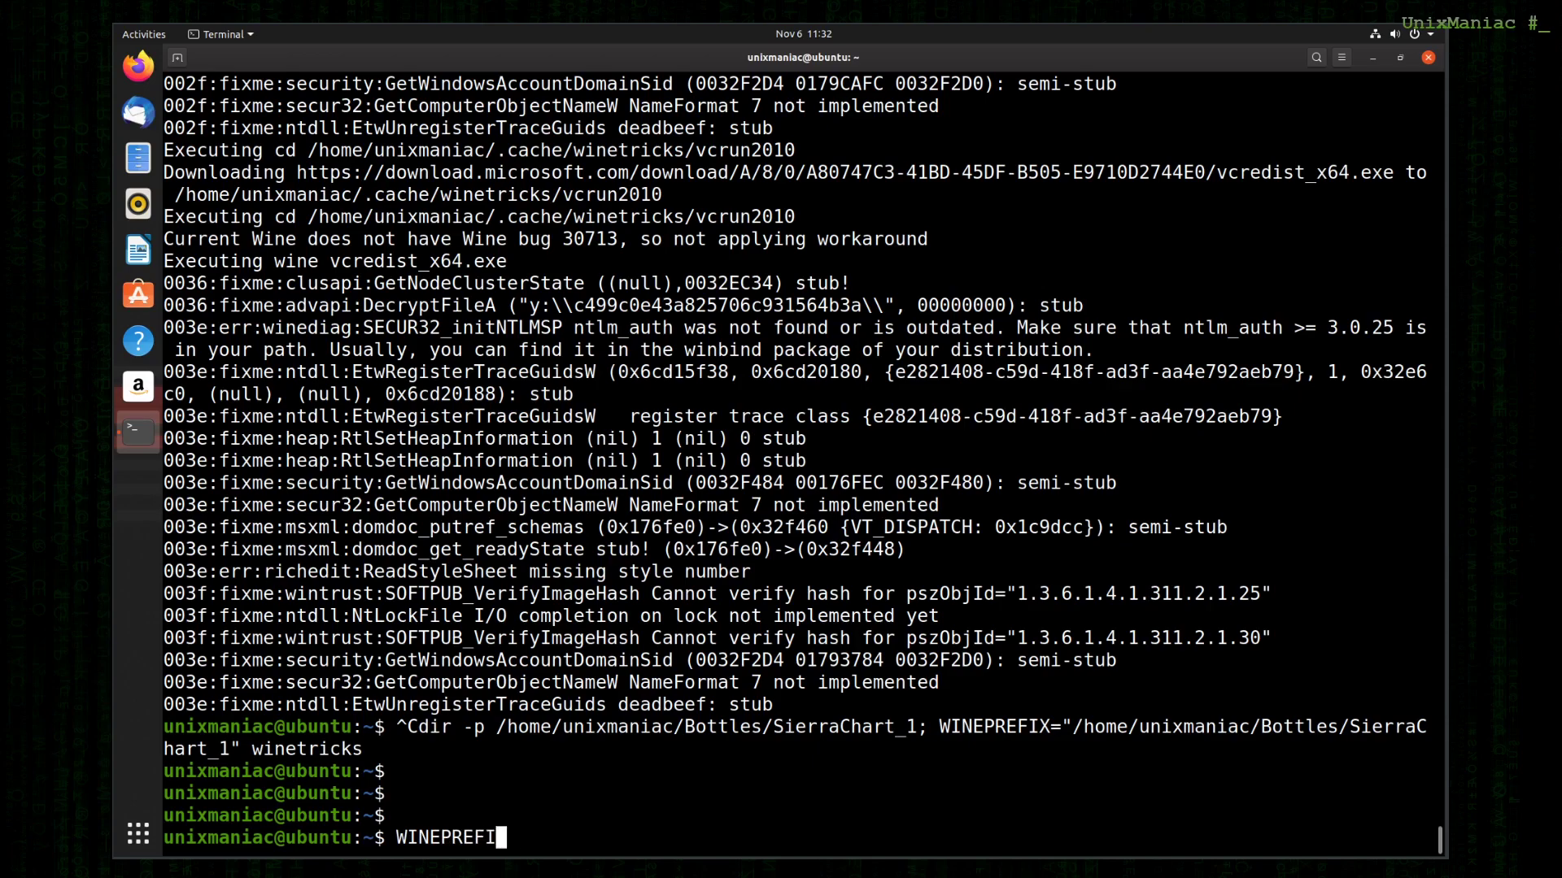
type("X=\"/home/u")
key("Tab")
key("Tab")
type("Bo")
key("Tab")
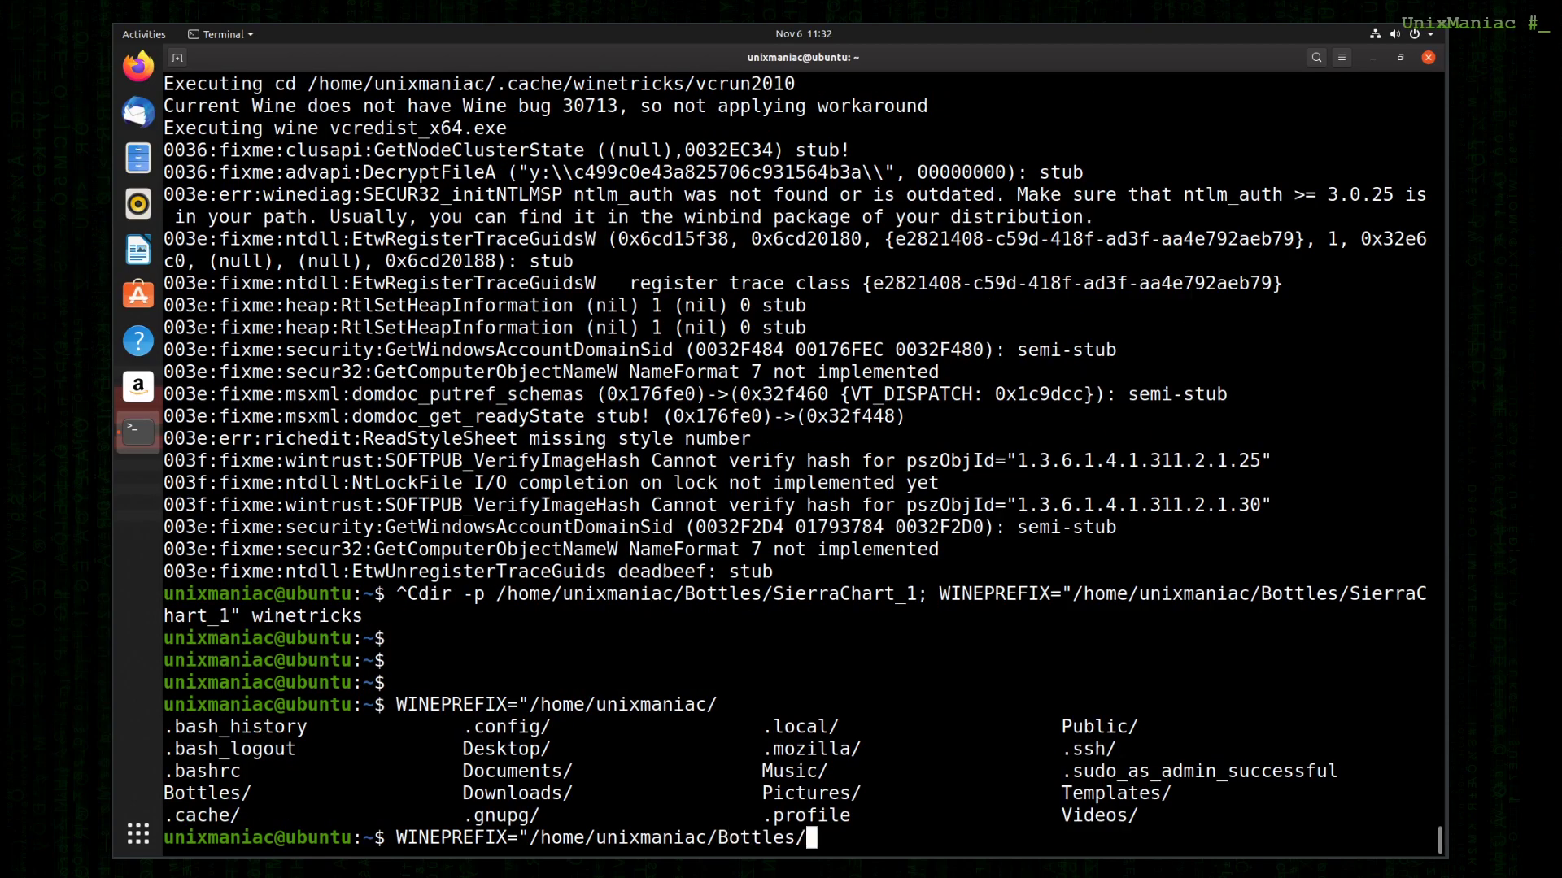
type("S")
key("Tab")
key("BackSpace")
type("\"")
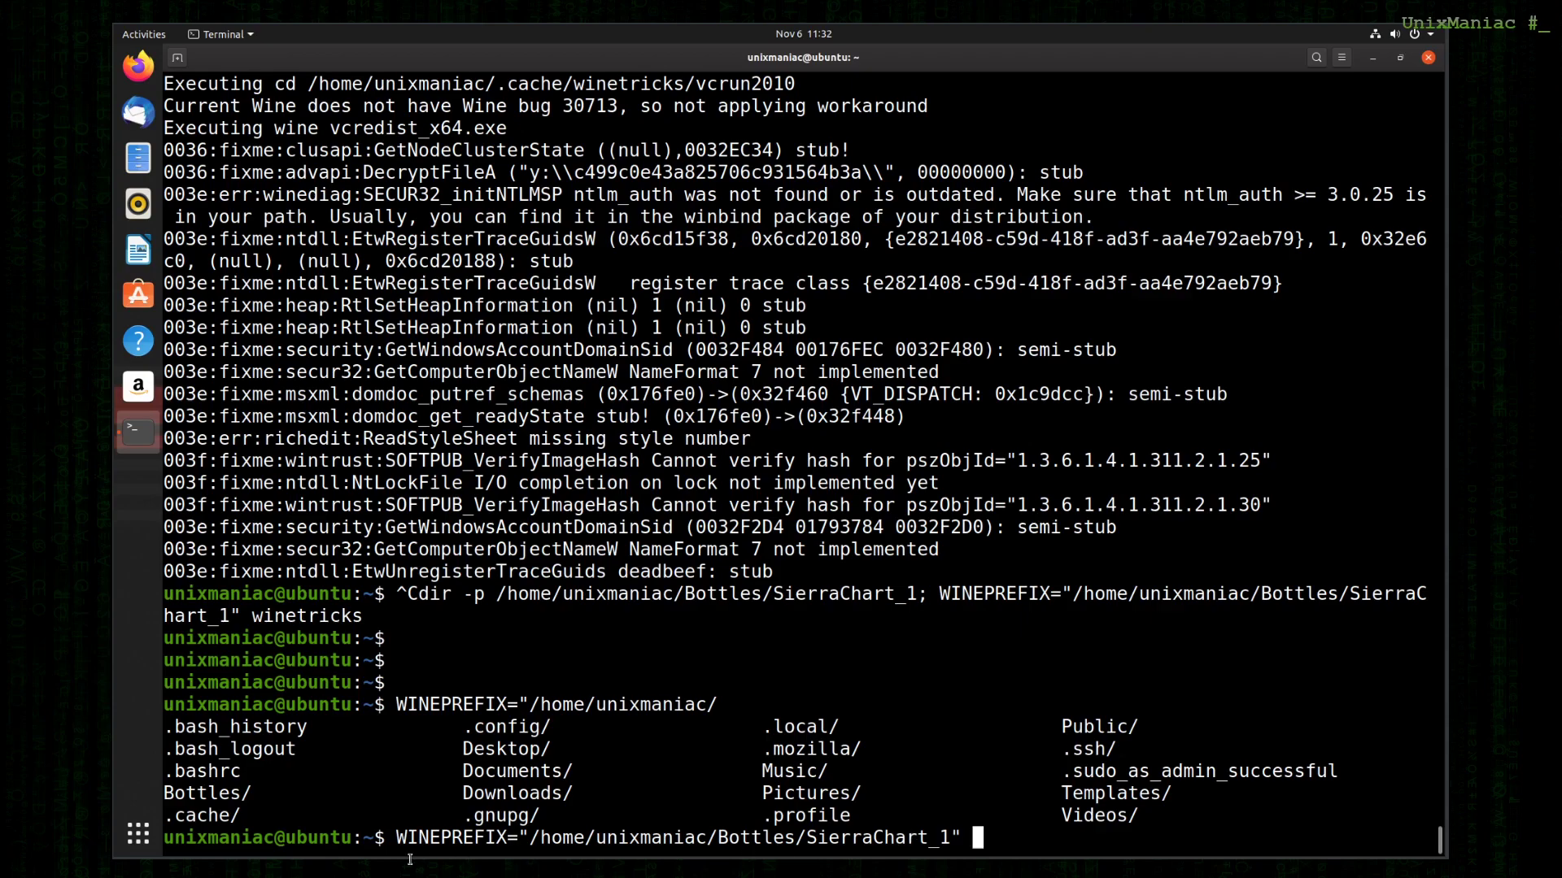
type("wine")
- Turn the line into export WINEPREFIX=".../Bottles/SierraChart_1" and run it
key("BackSpace")
key("BackSpace")
key("BackSpace")
key("BackSpace")
key("BackSpace")
key("ctrl+a")
type("export")
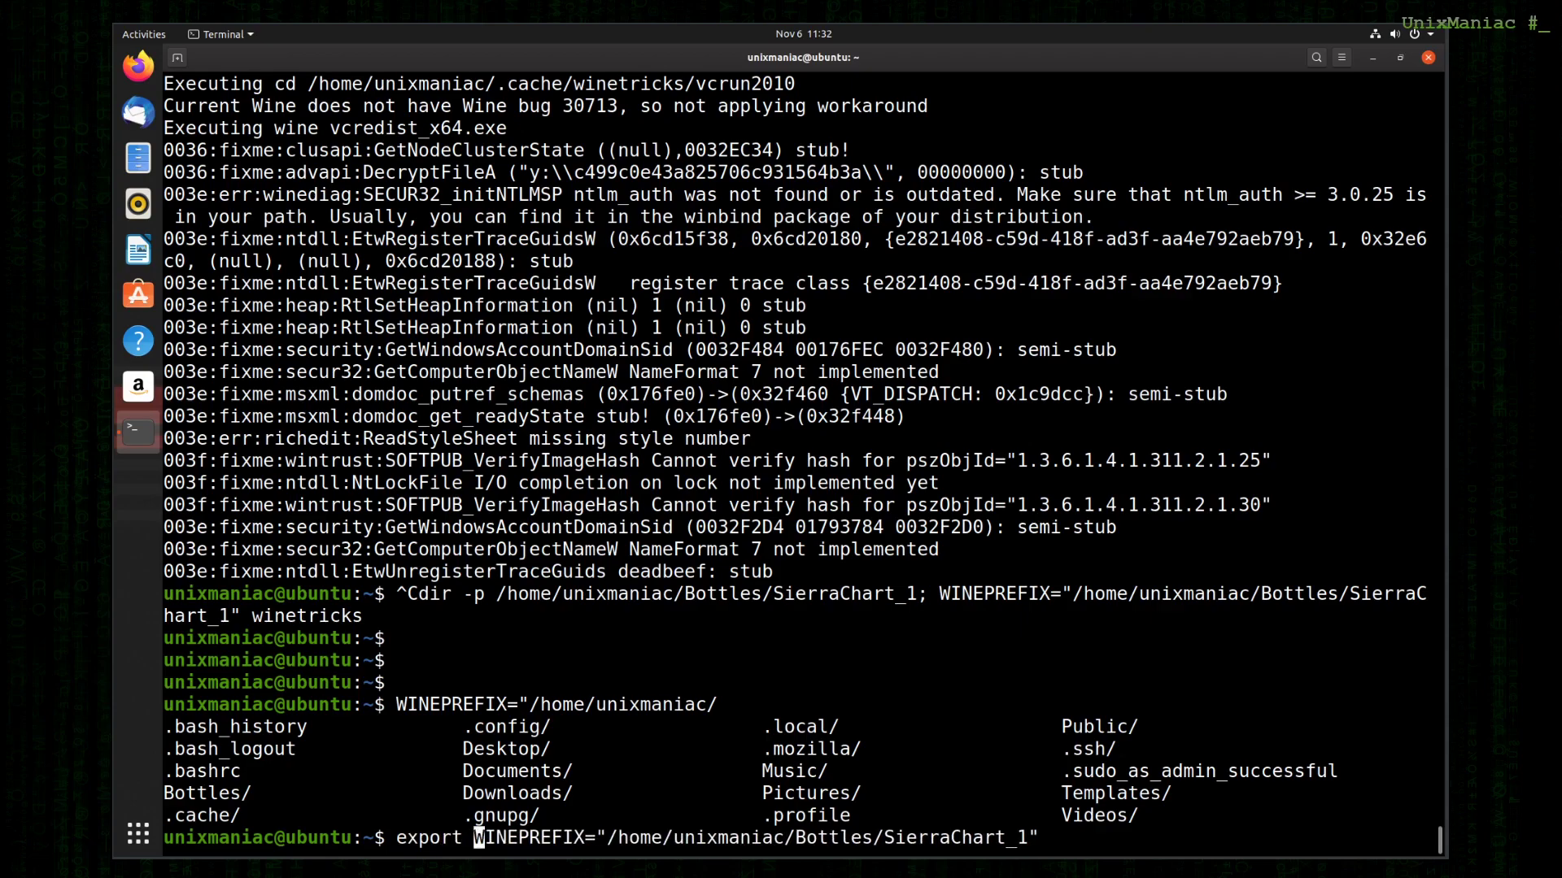
key("Return")
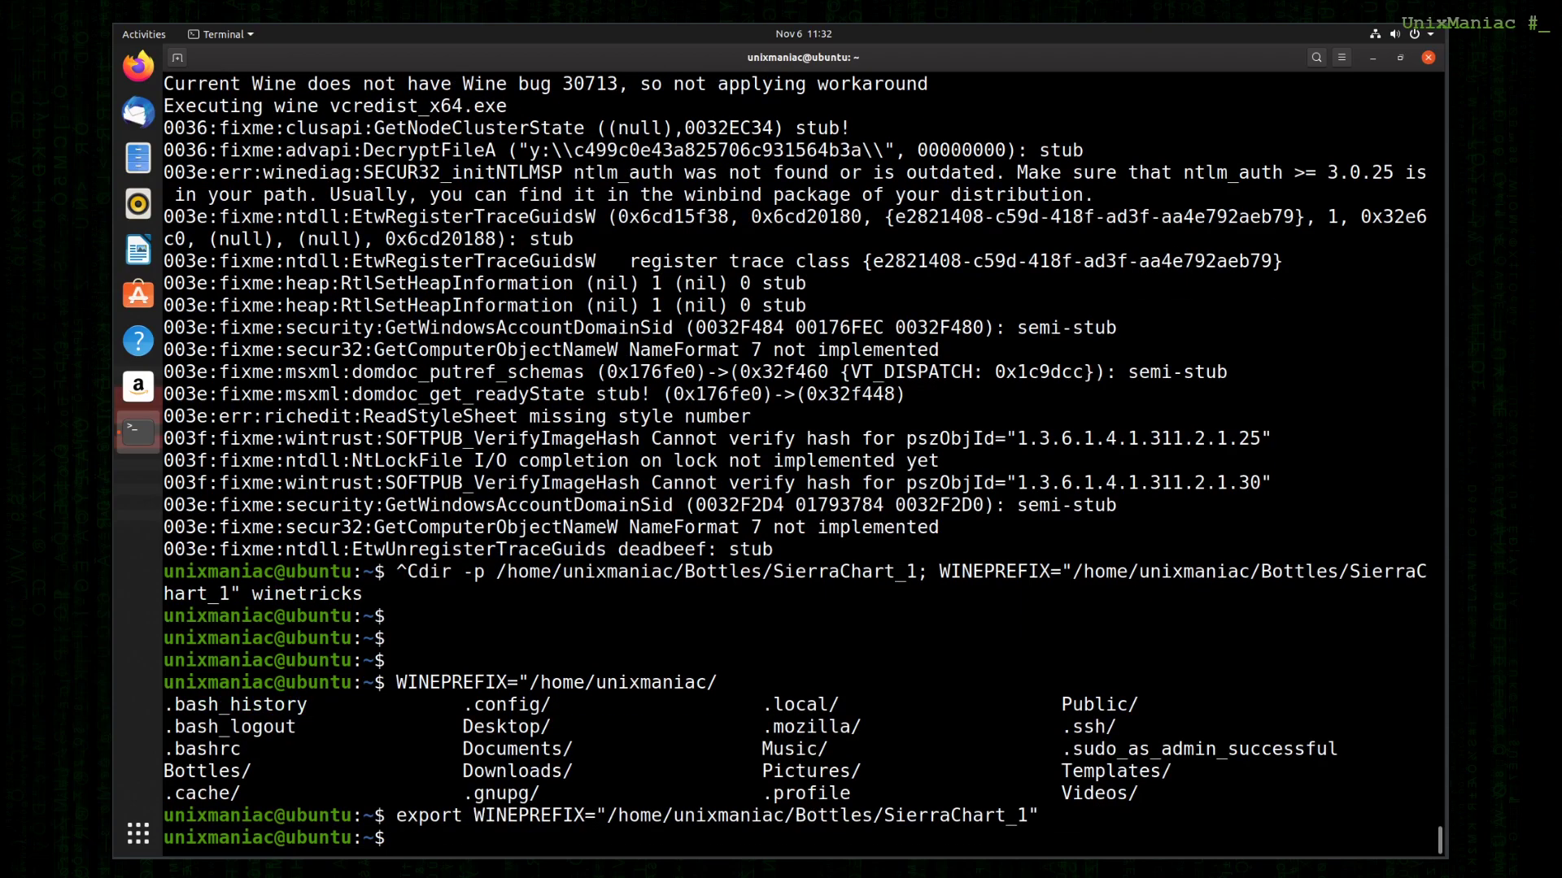
key("Return")
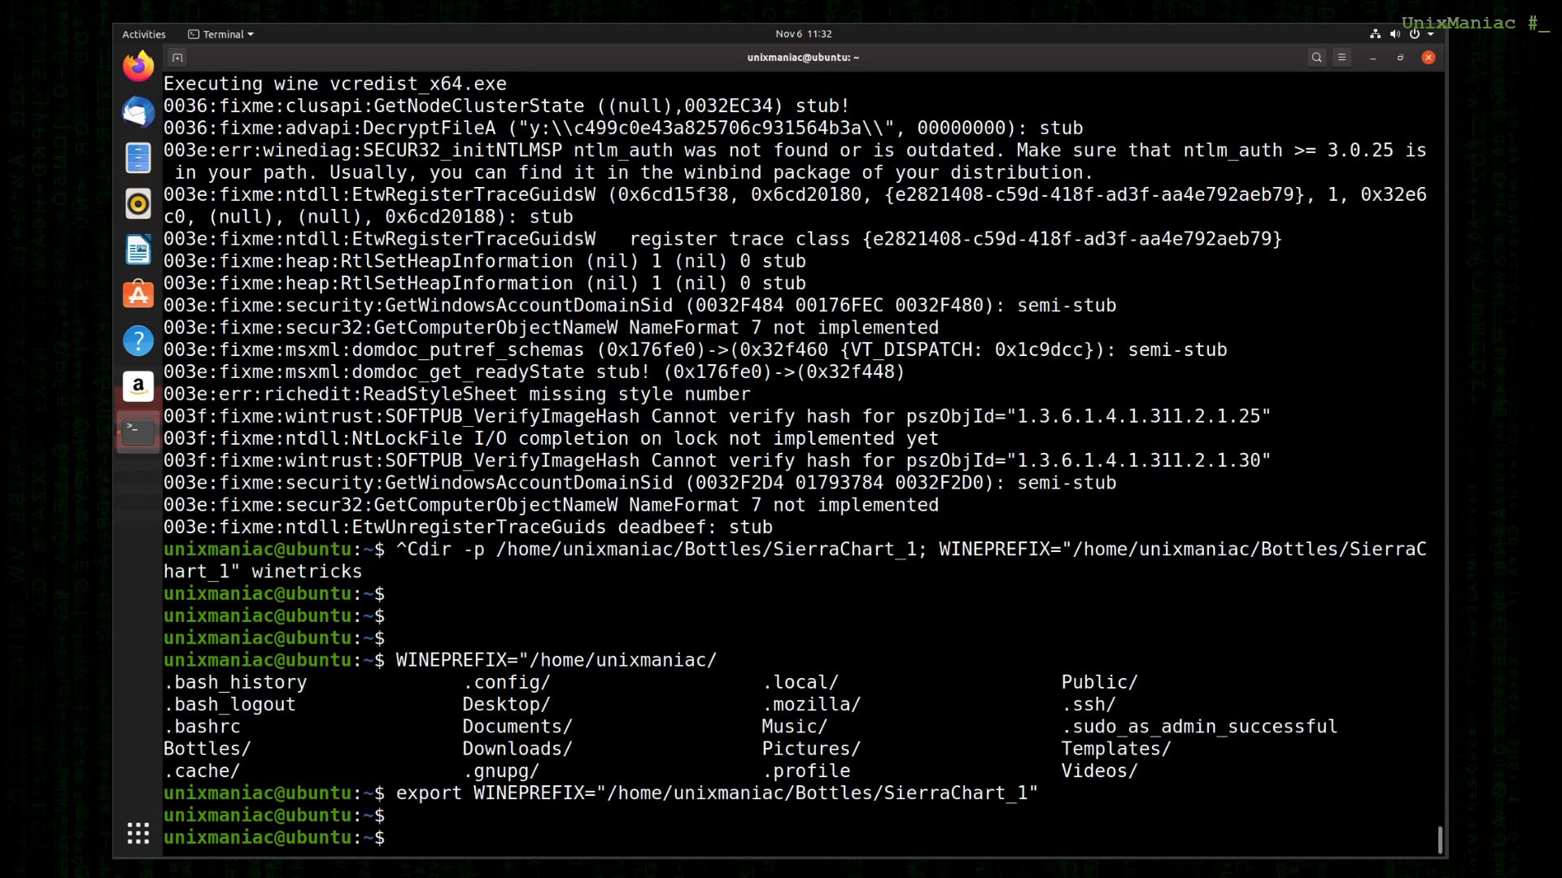
- Run winecfg for the SierraChart_1 prefix
type("wsine")
key("BackSpace")
key("BackSpace")
key("BackSpace")
key("BackSpace")
type("inecfg")
key("Return")
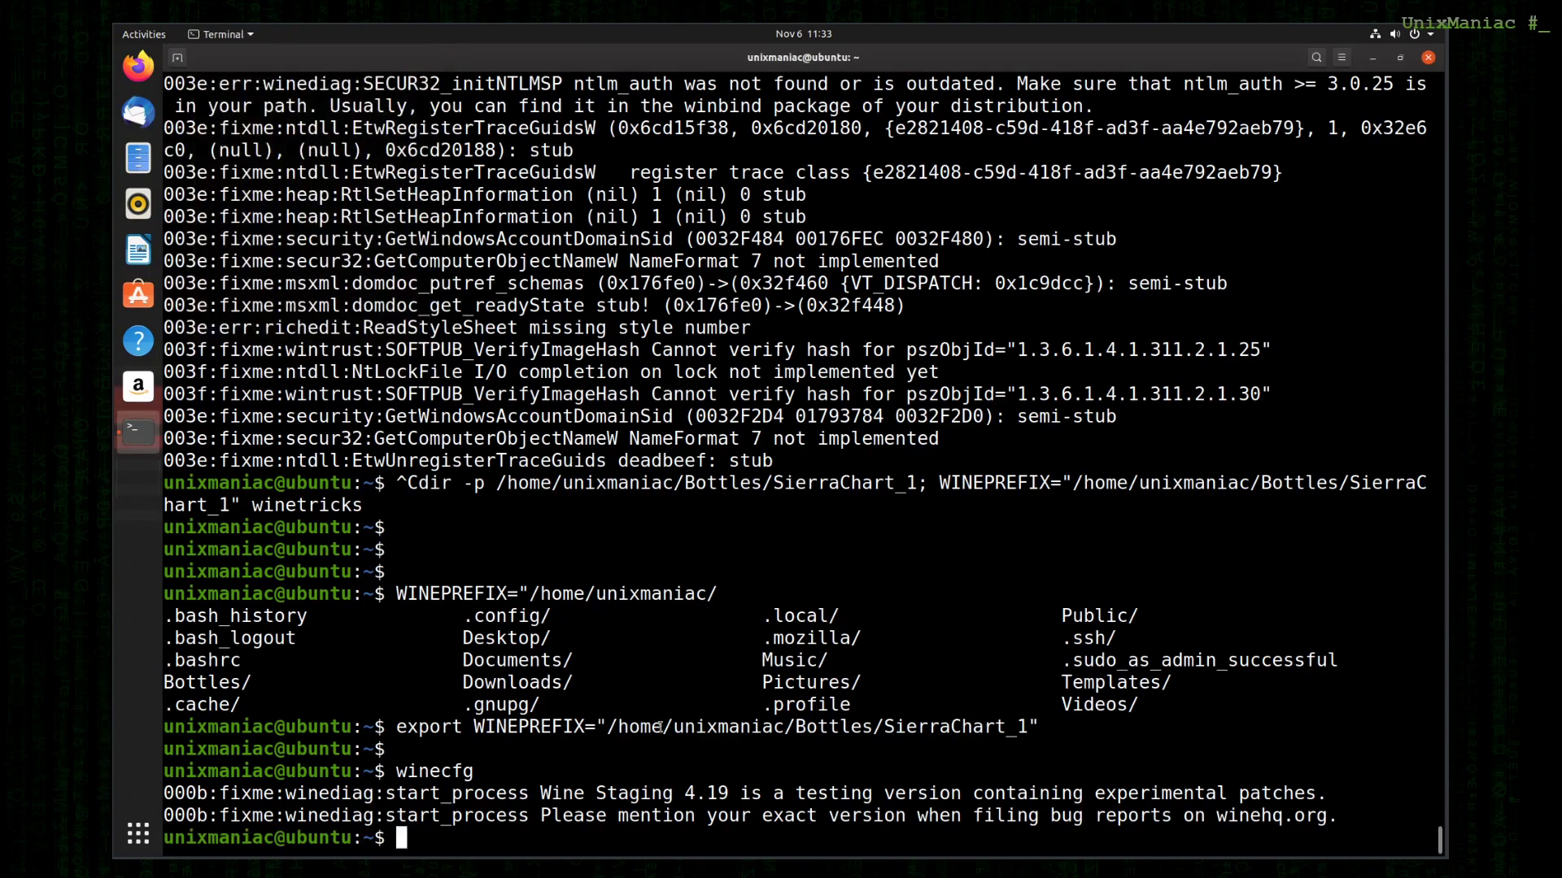
- Edit the recalled command to winefile and launch the Wine file manager
key("Up")
key("BackSpace")
key("BackSpace")
key("BackSpace")
type("file")
key("Return")
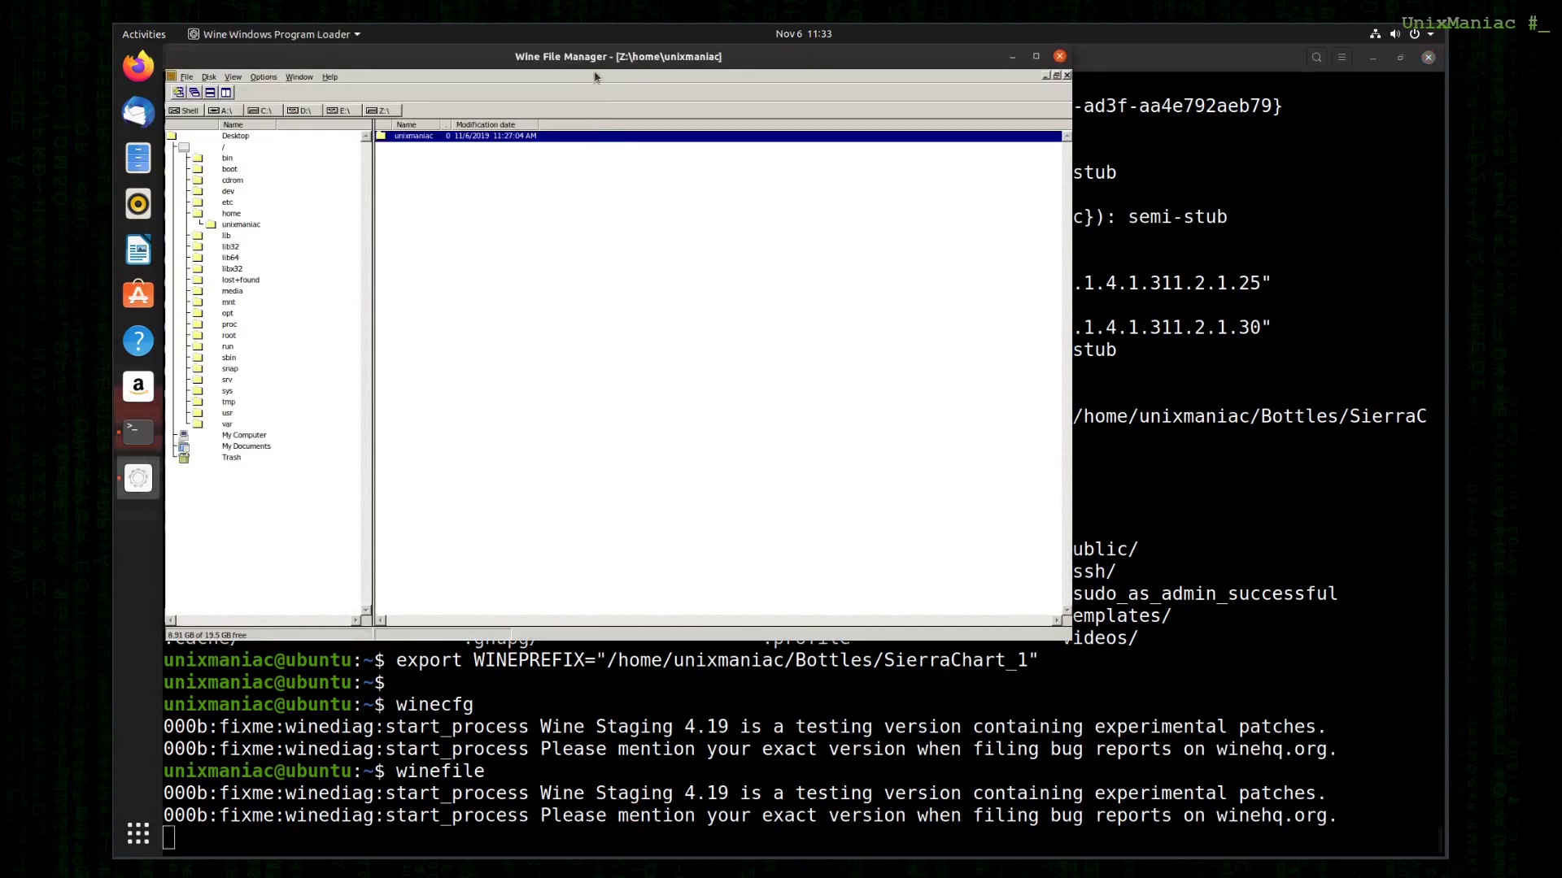
- Move the Wine File Manager window down and right to uncover the terminal
left_click_drag(496, 77, 787, 215)
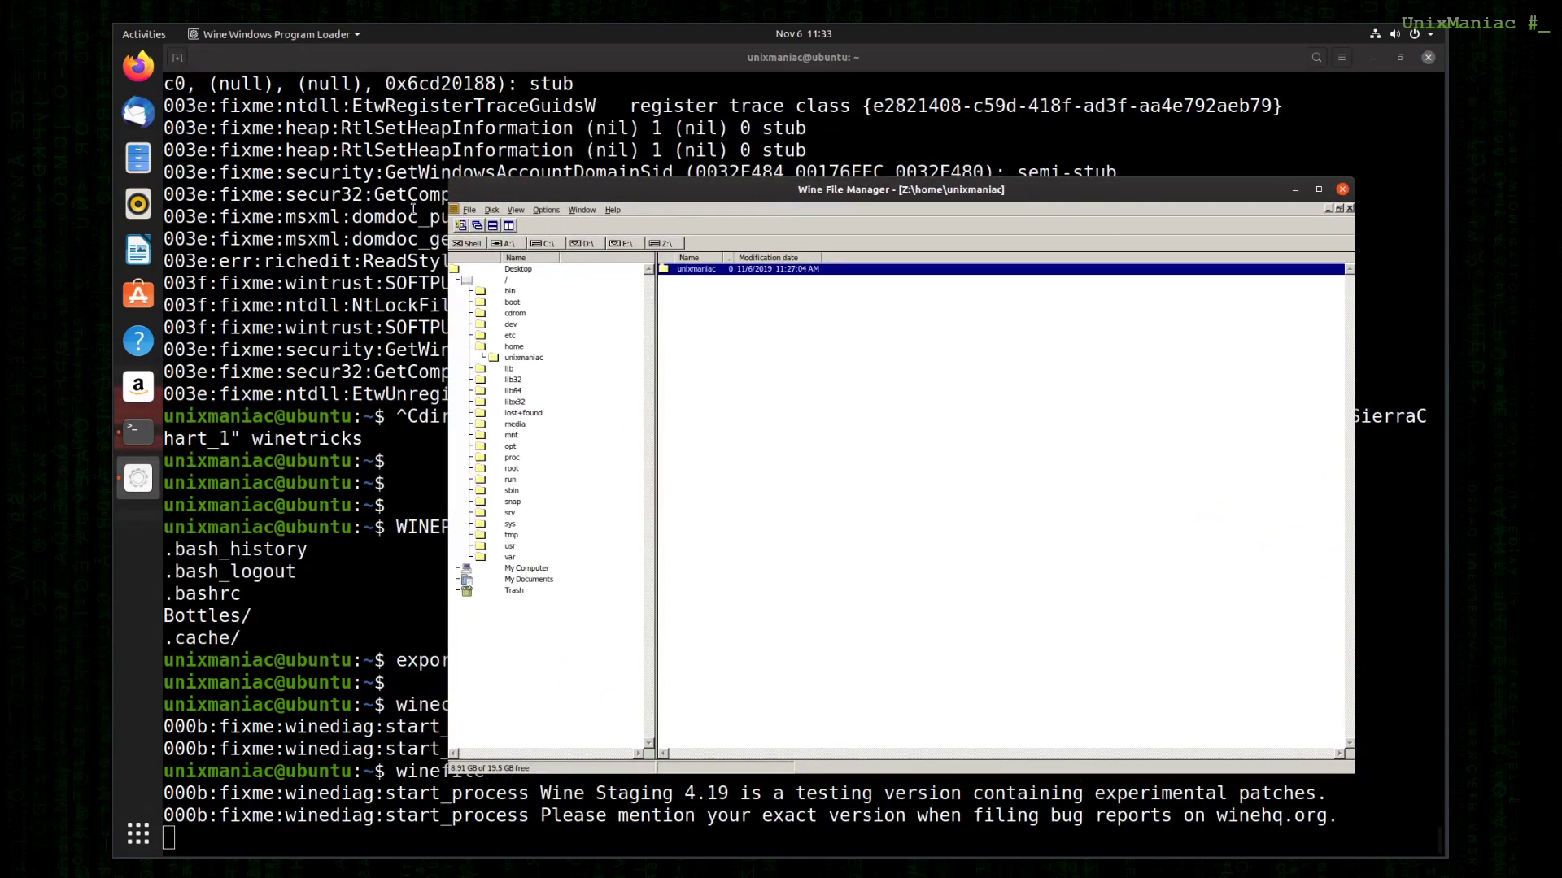
- In Firefox, go to sierrachart.com's free trial page and save SierraChartFileDownloader.exe
left_click(142, 80)
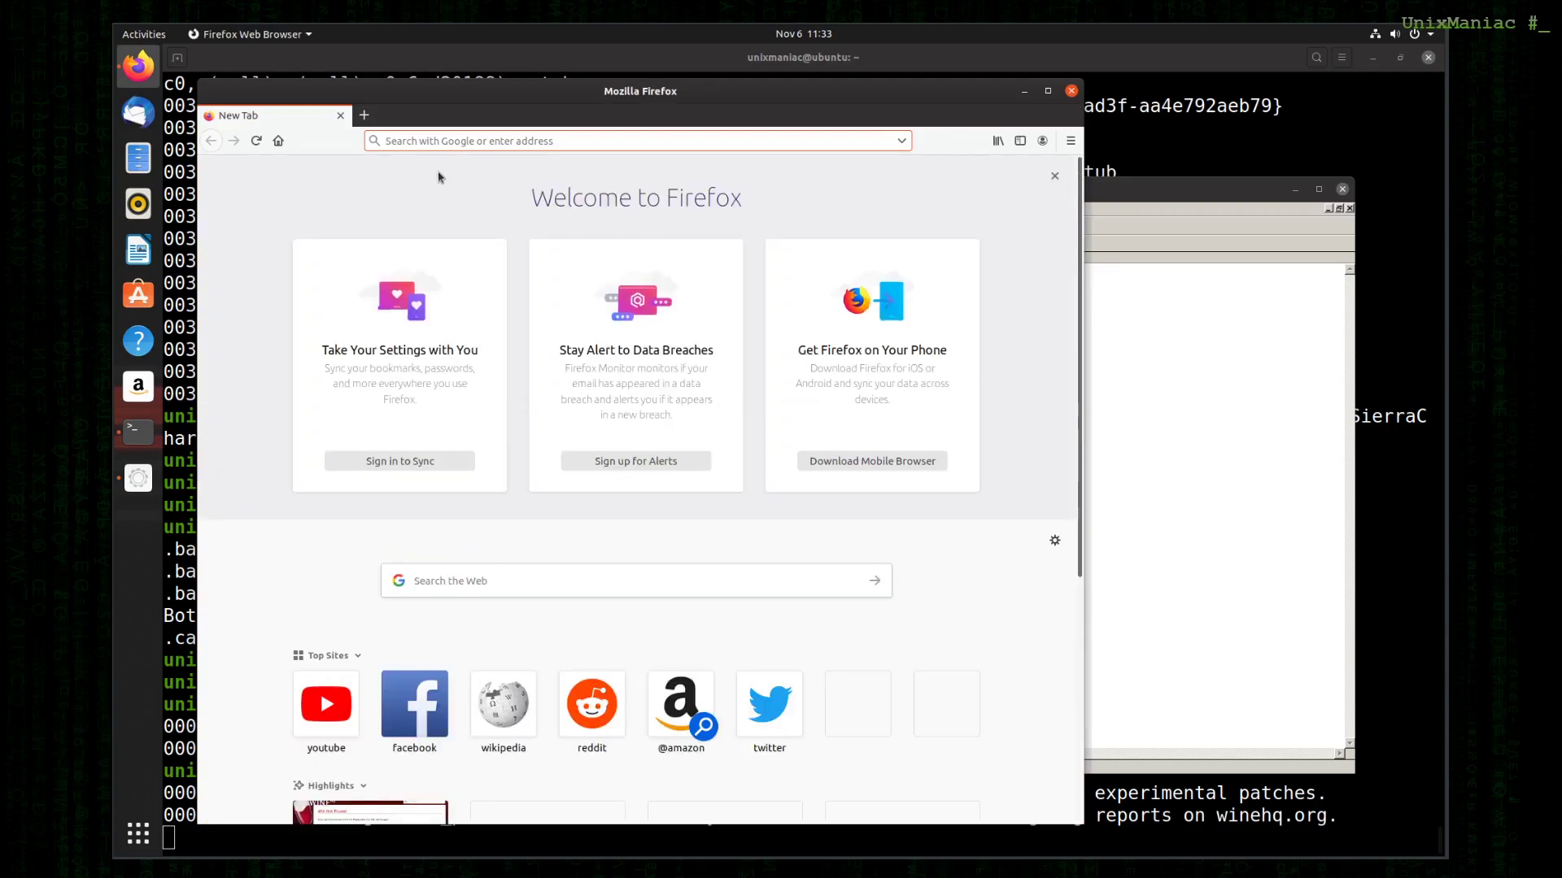
type("sierra")
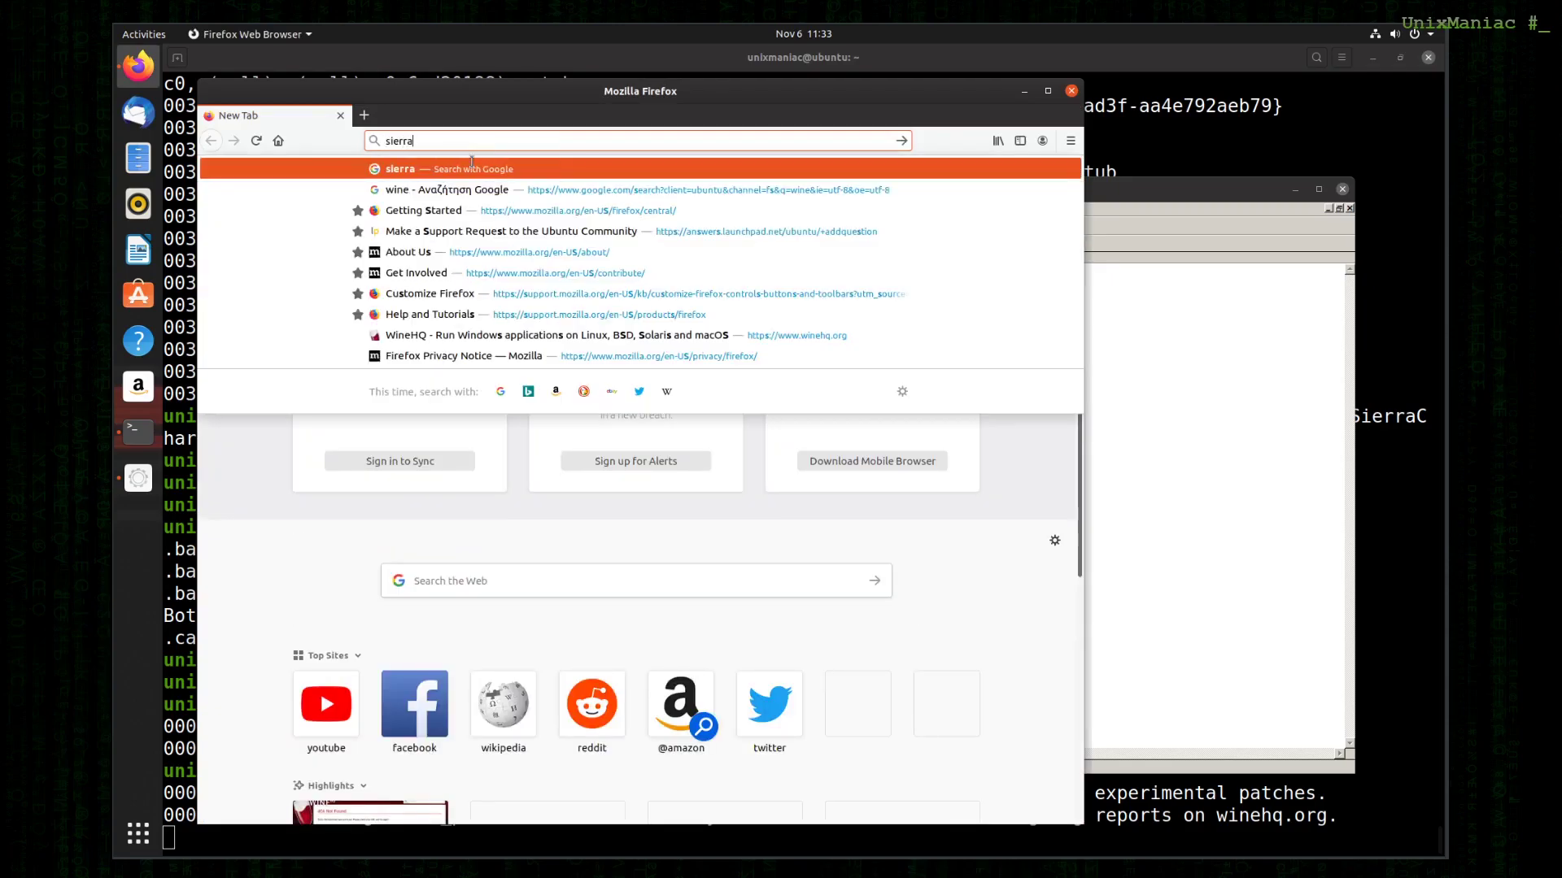
type("chart.com")
key("Return")
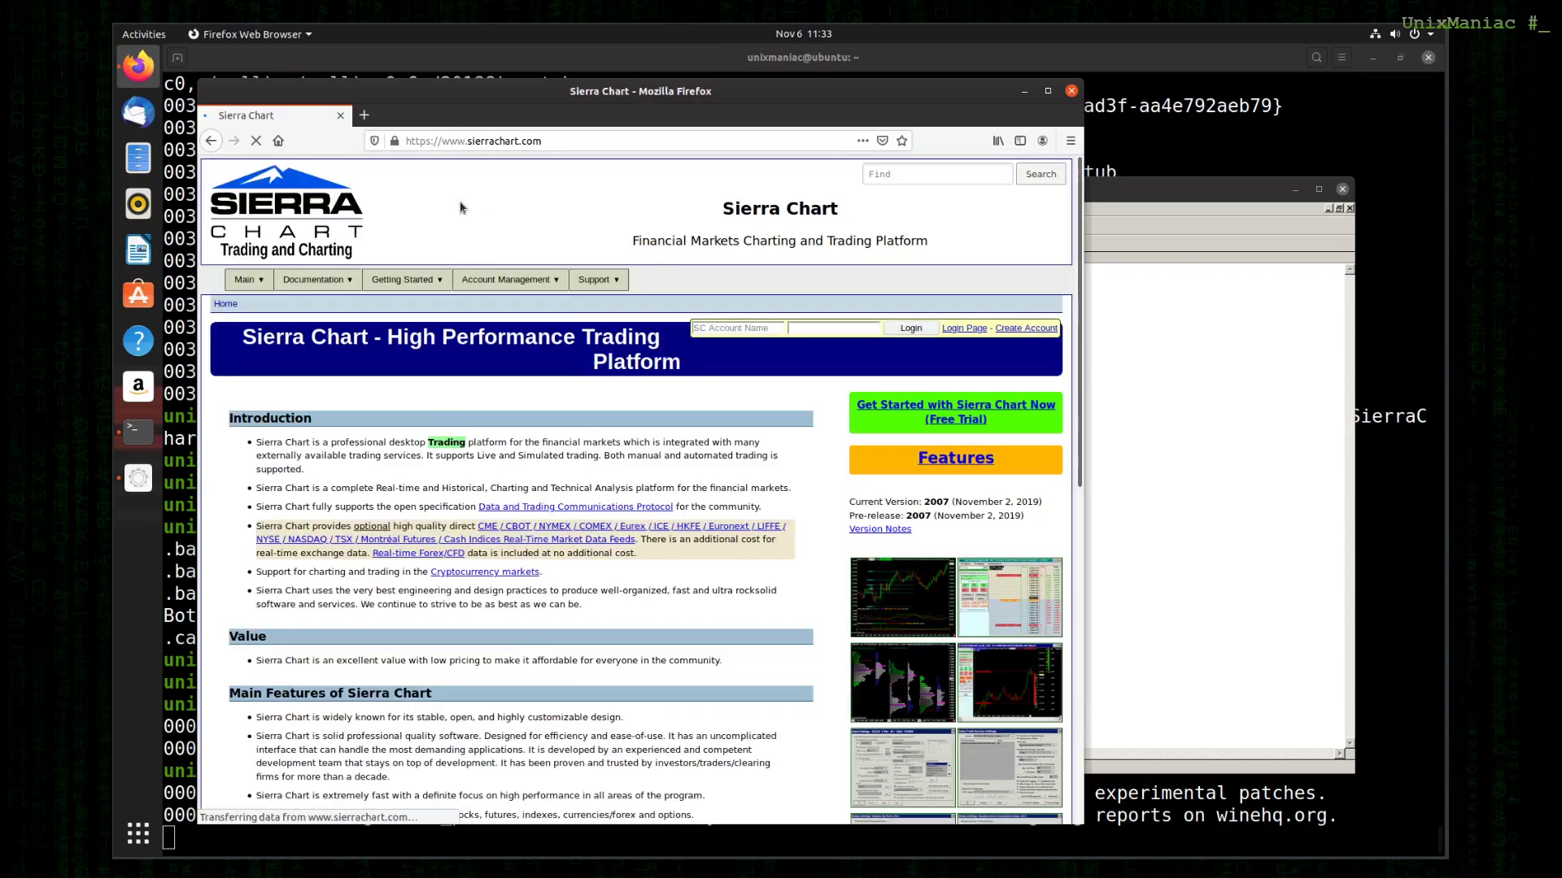
left_click(964, 428)
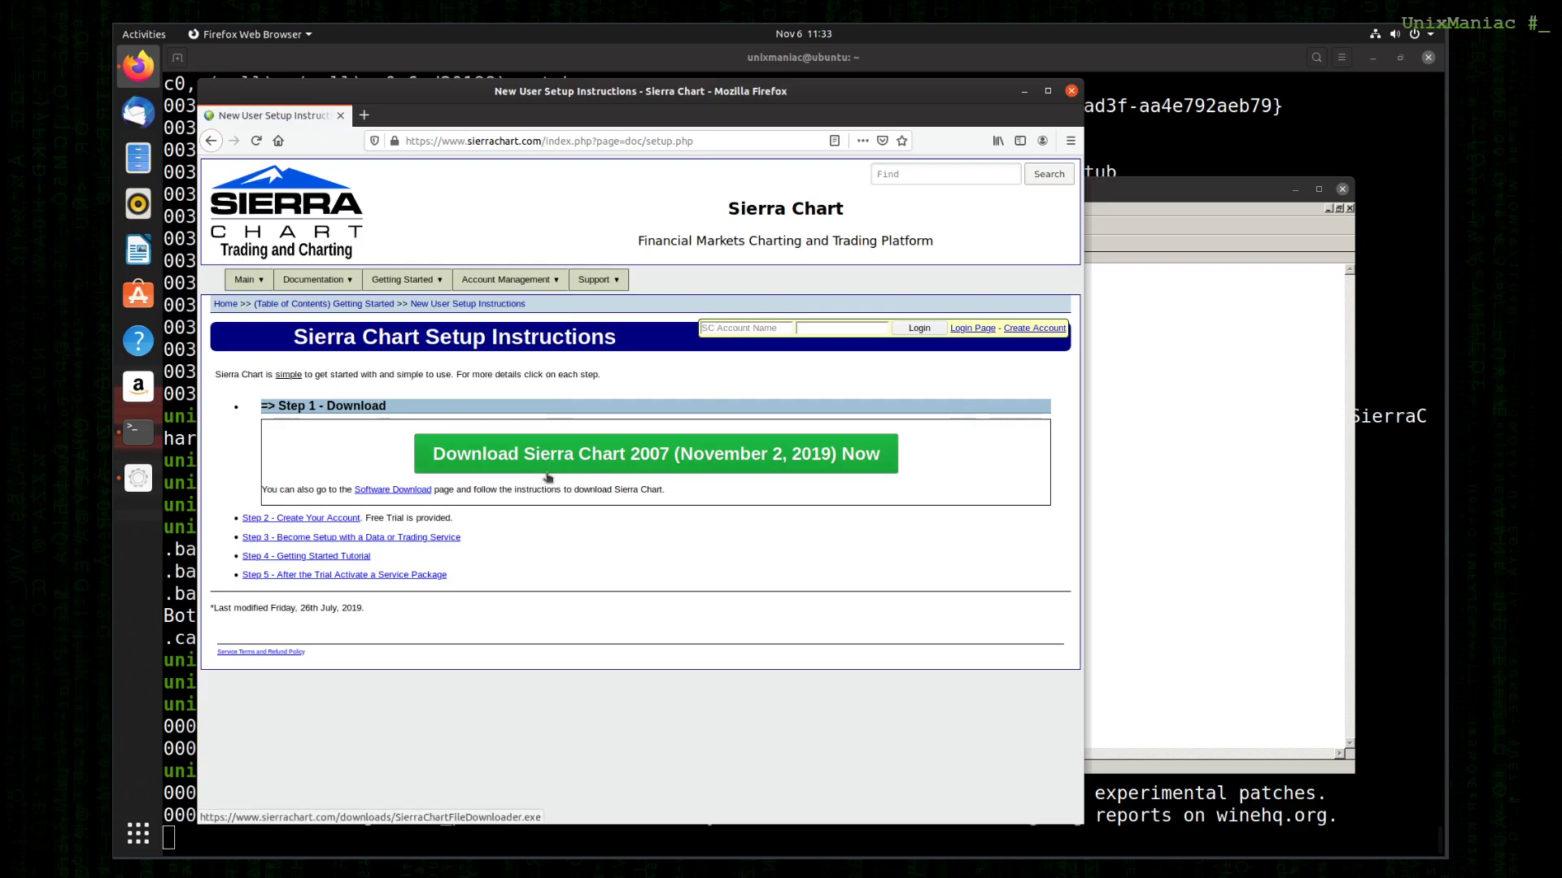
left_click(883, 456)
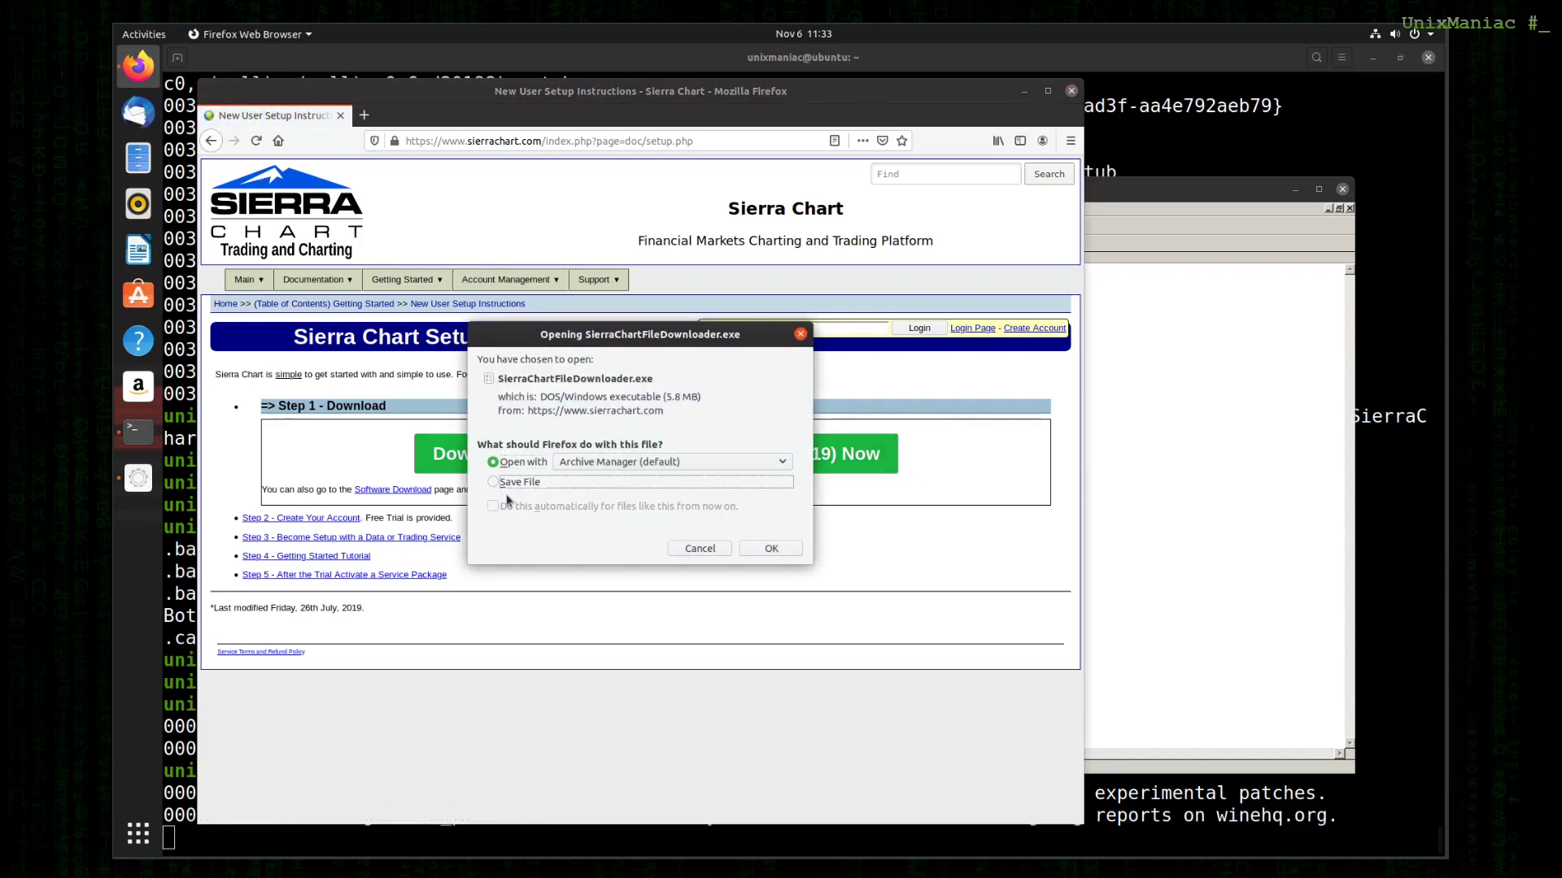
left_click(502, 484)
left_click(771, 548)
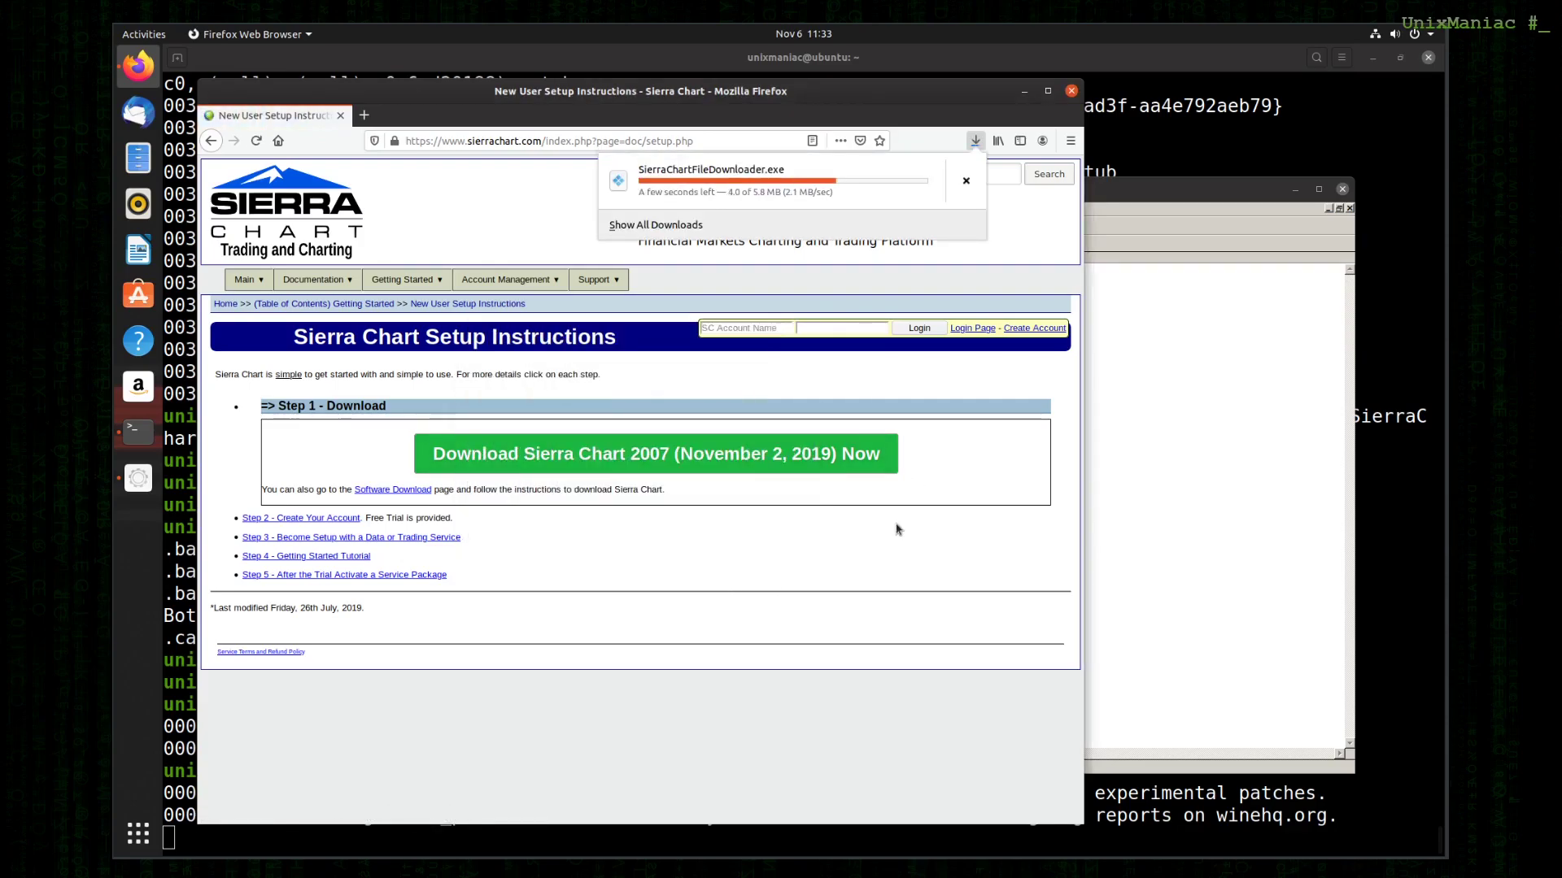
- Close Firefox and enlarge the Wine File Manager window
left_click(1046, 260)
left_click(1071, 90)
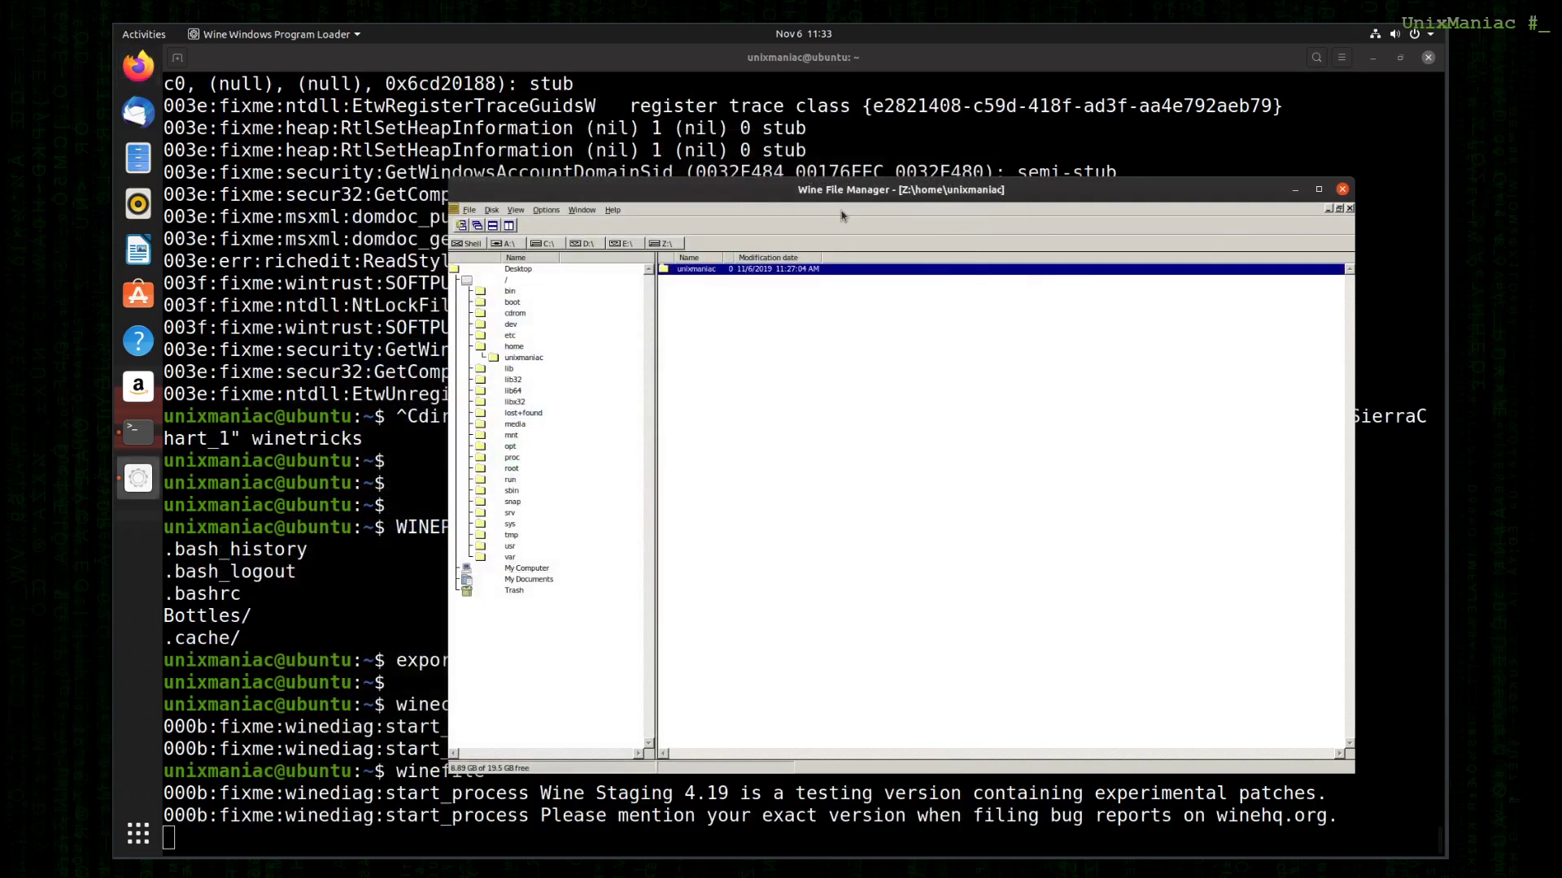
left_click_drag(839, 209, 728, 155)
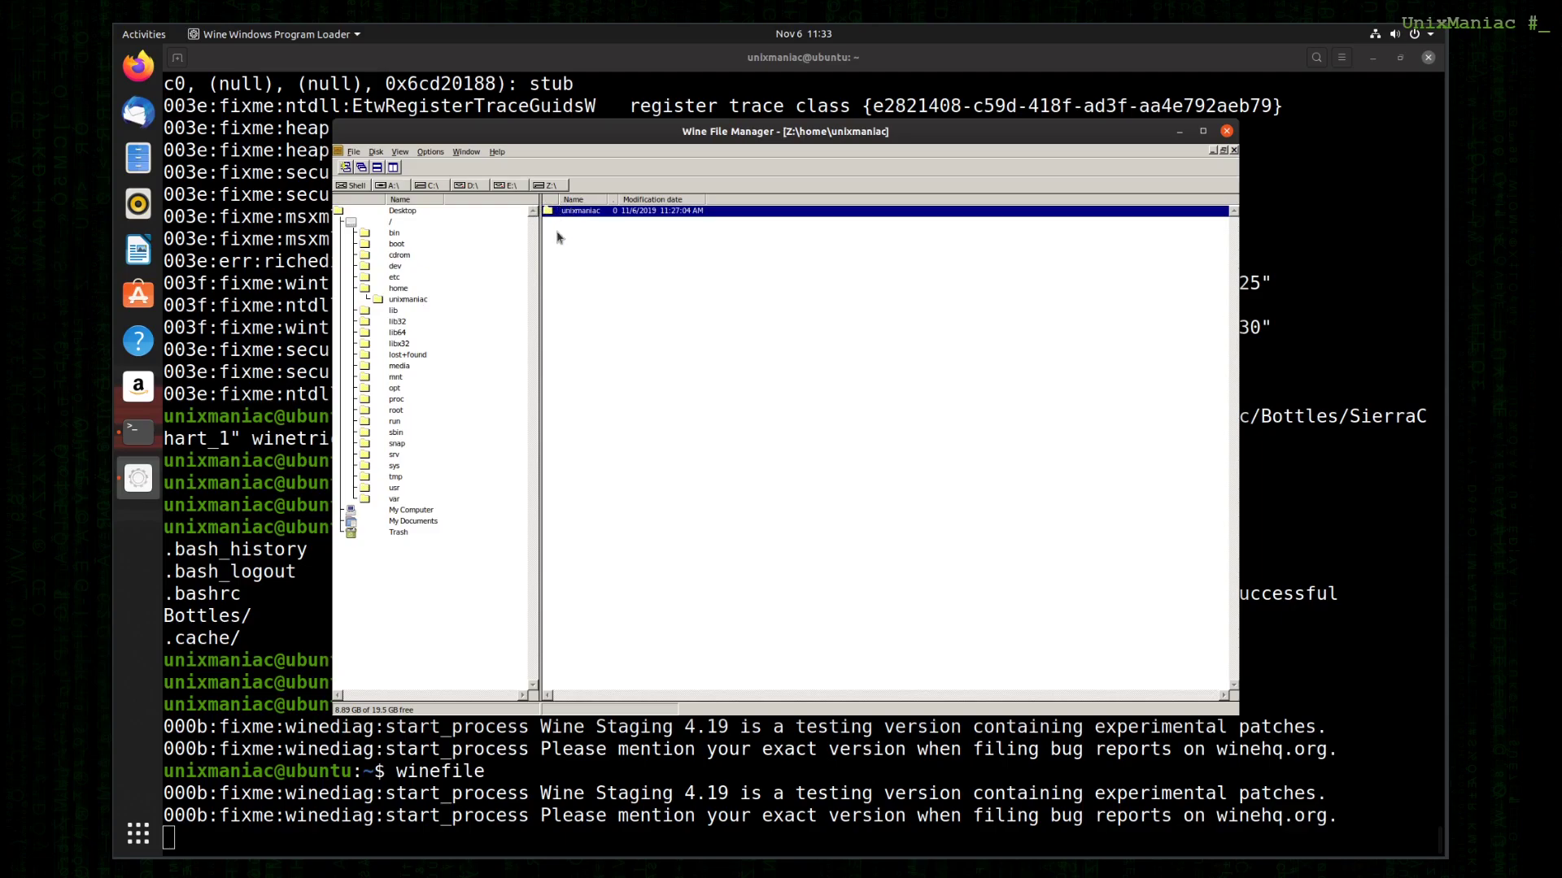
- Open the home Downloads folder and run SierraChartFileDownloader.exe
left_click(407, 301)
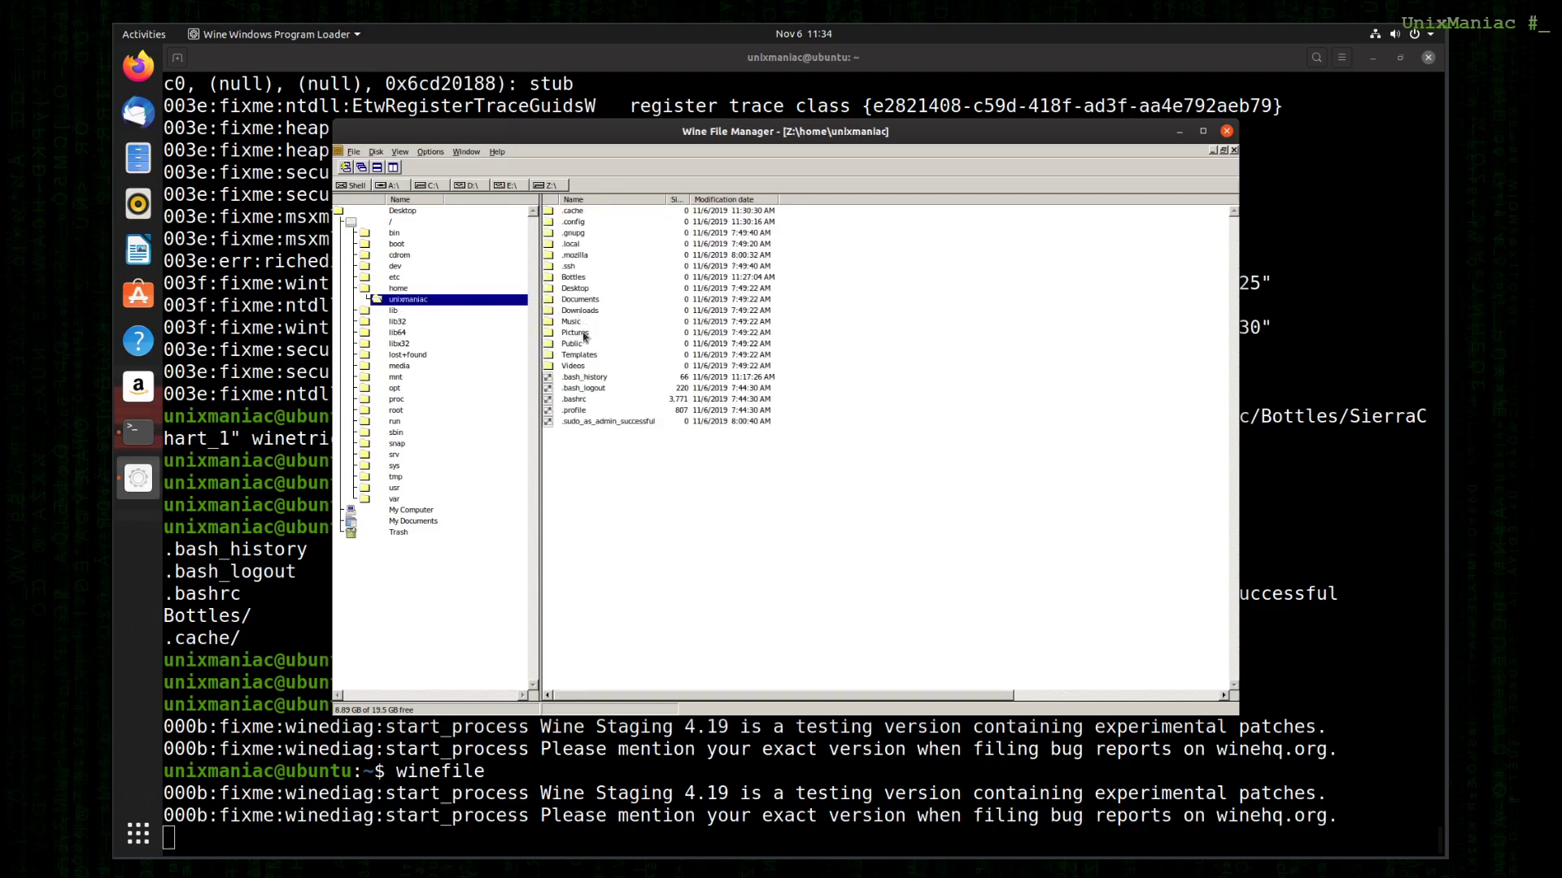
left_click(581, 312)
key("Return")
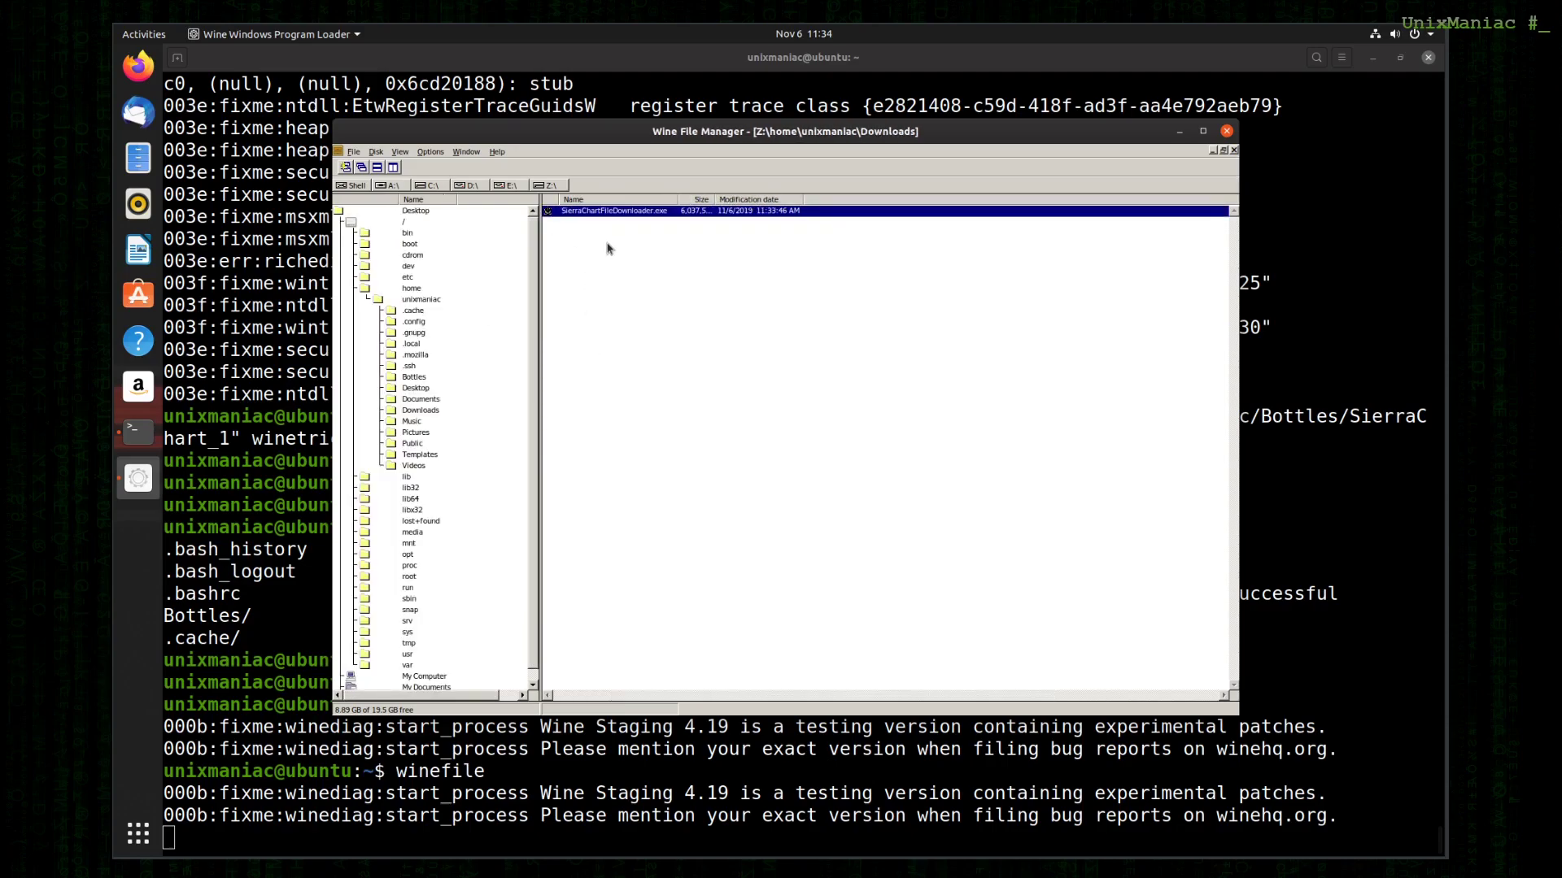
key("Return")
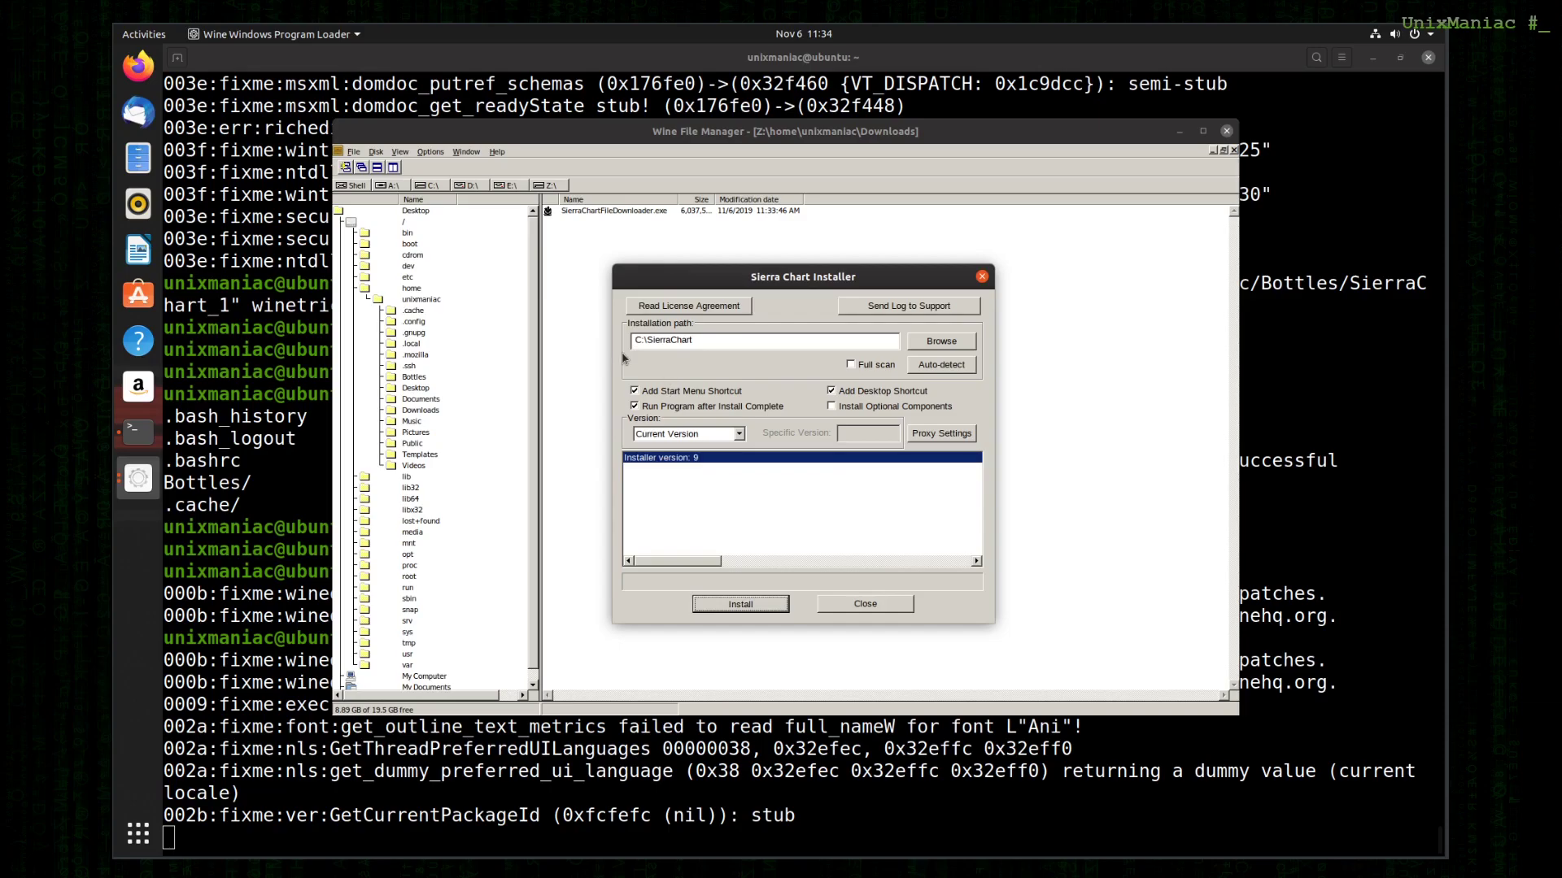
- Install Sierra Chart to the default C:\SierraChart path and acknowledge the completion notice
key("Tab")
left_click(724, 348)
left_click(740, 604)
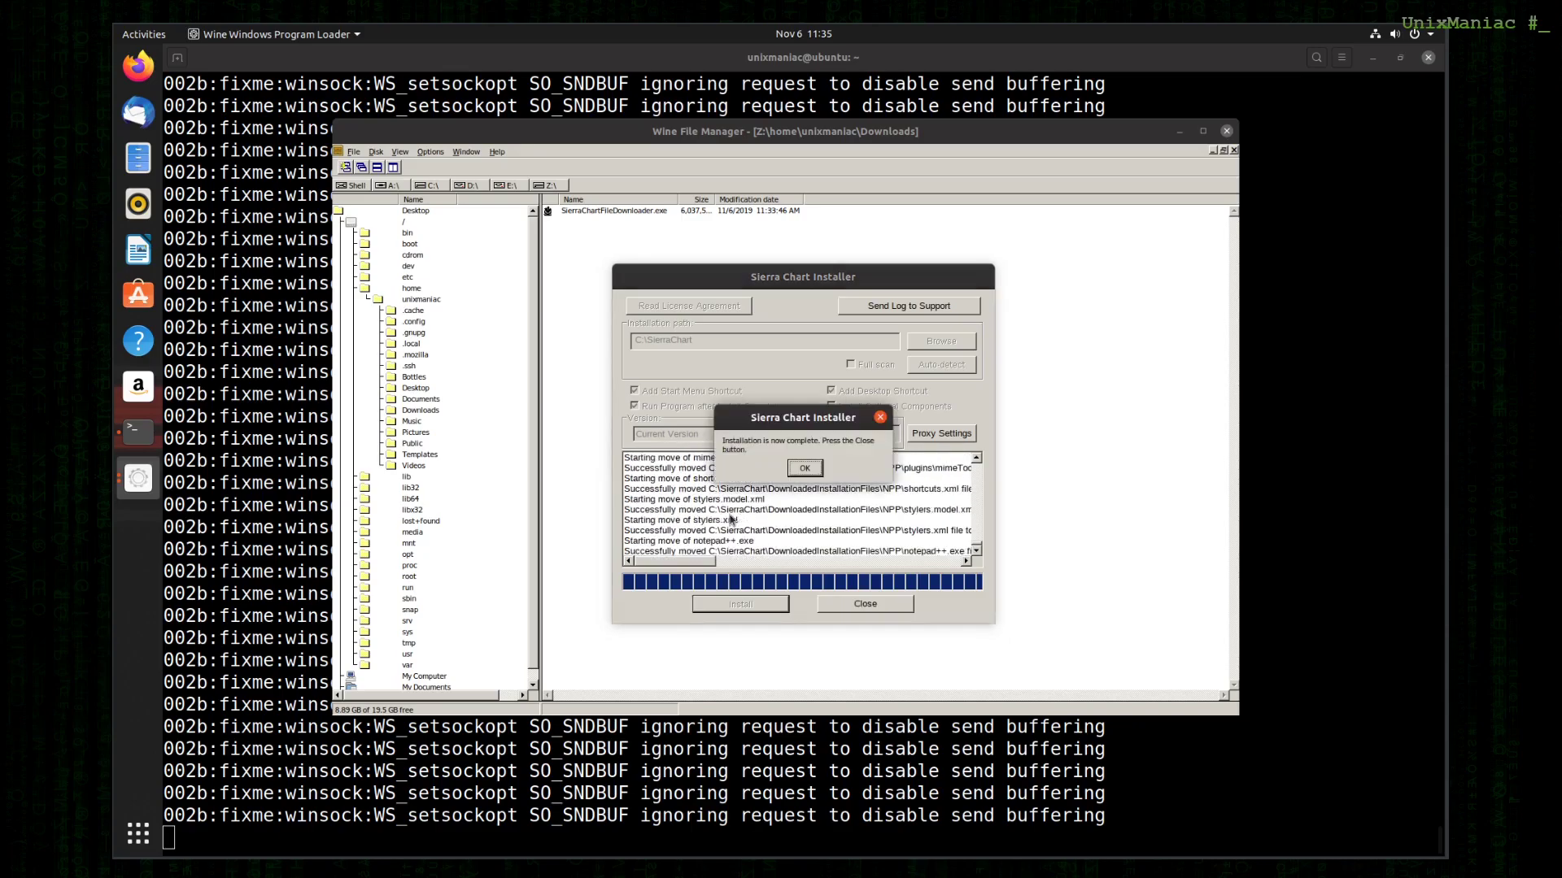
left_click(805, 468)
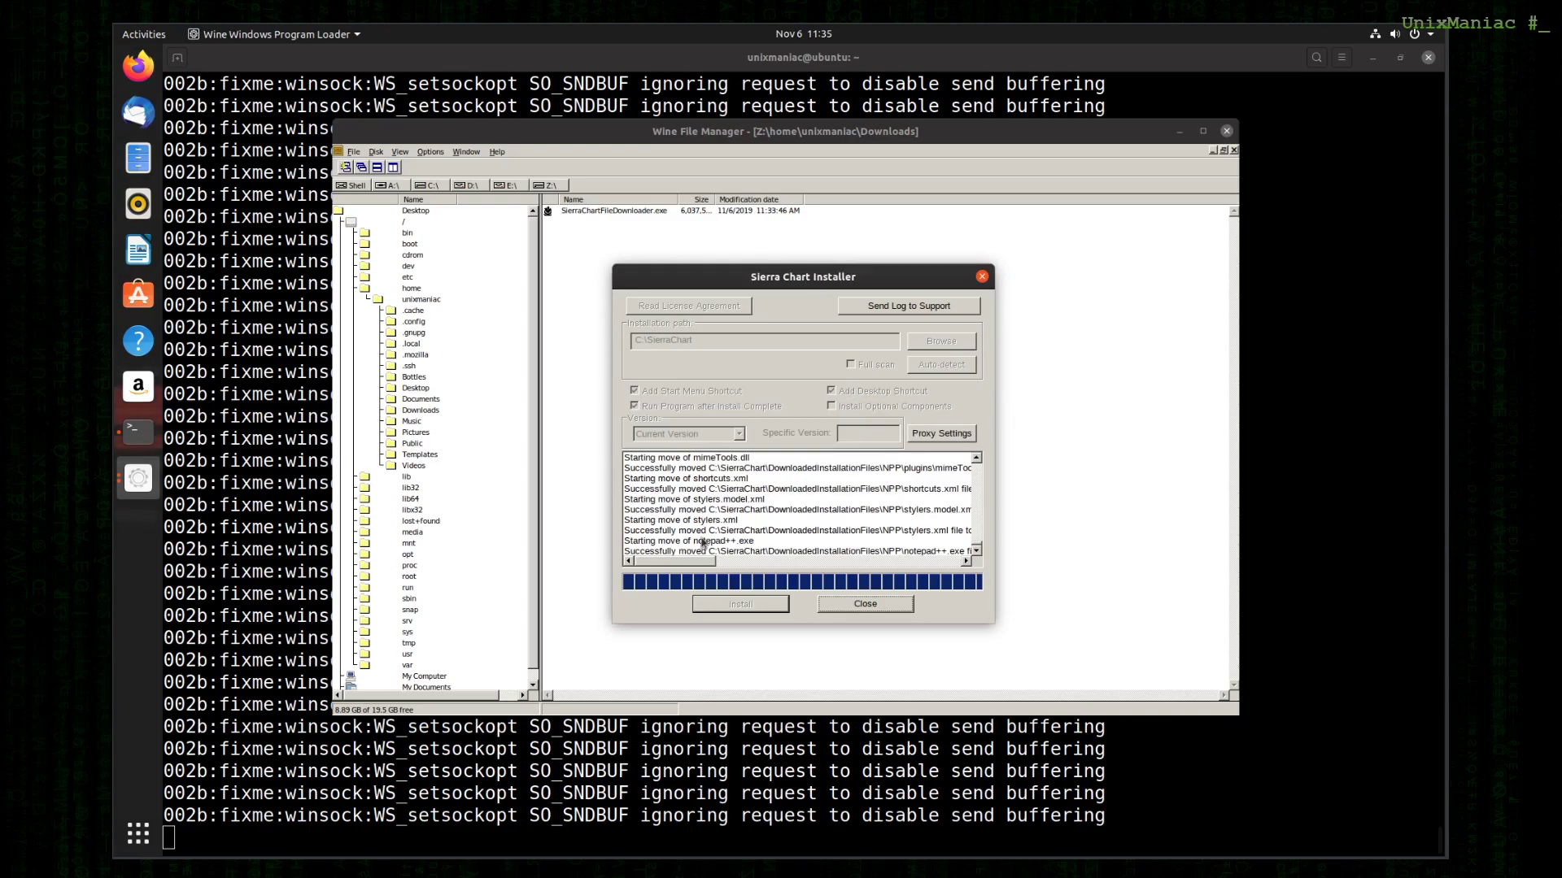
- Close the installer and log in through the Sierra Chart 2007 Login dialog
left_click(865, 604)
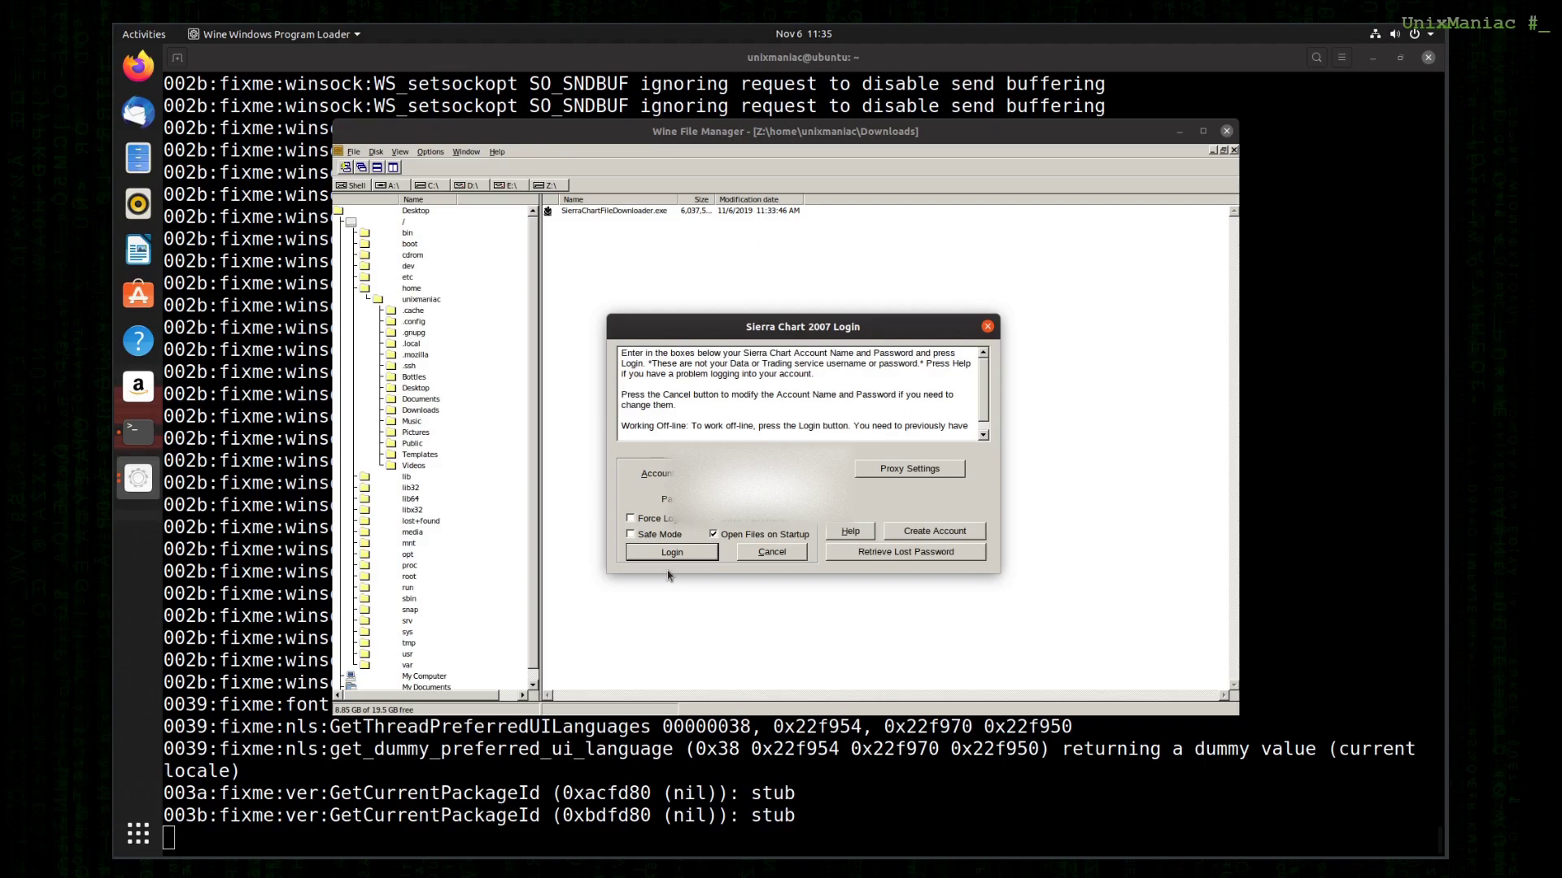
left_click(672, 553)
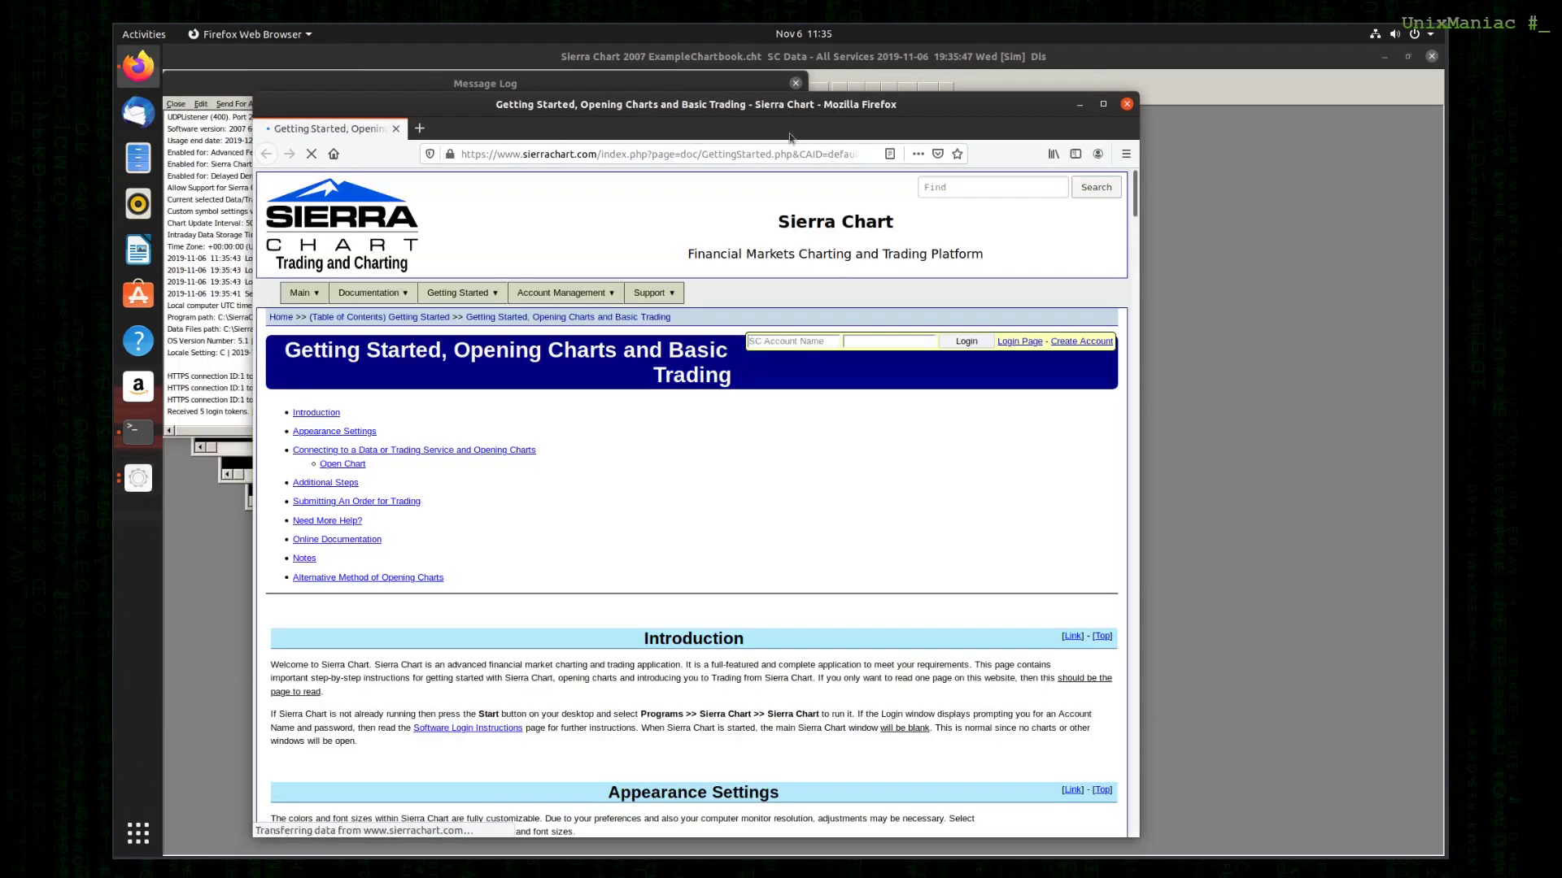
- Close Firefox and remove the ESZ19 1 Min #10, XAUUSD Daily #2 and US30 #3 charts
left_click(1126, 104)
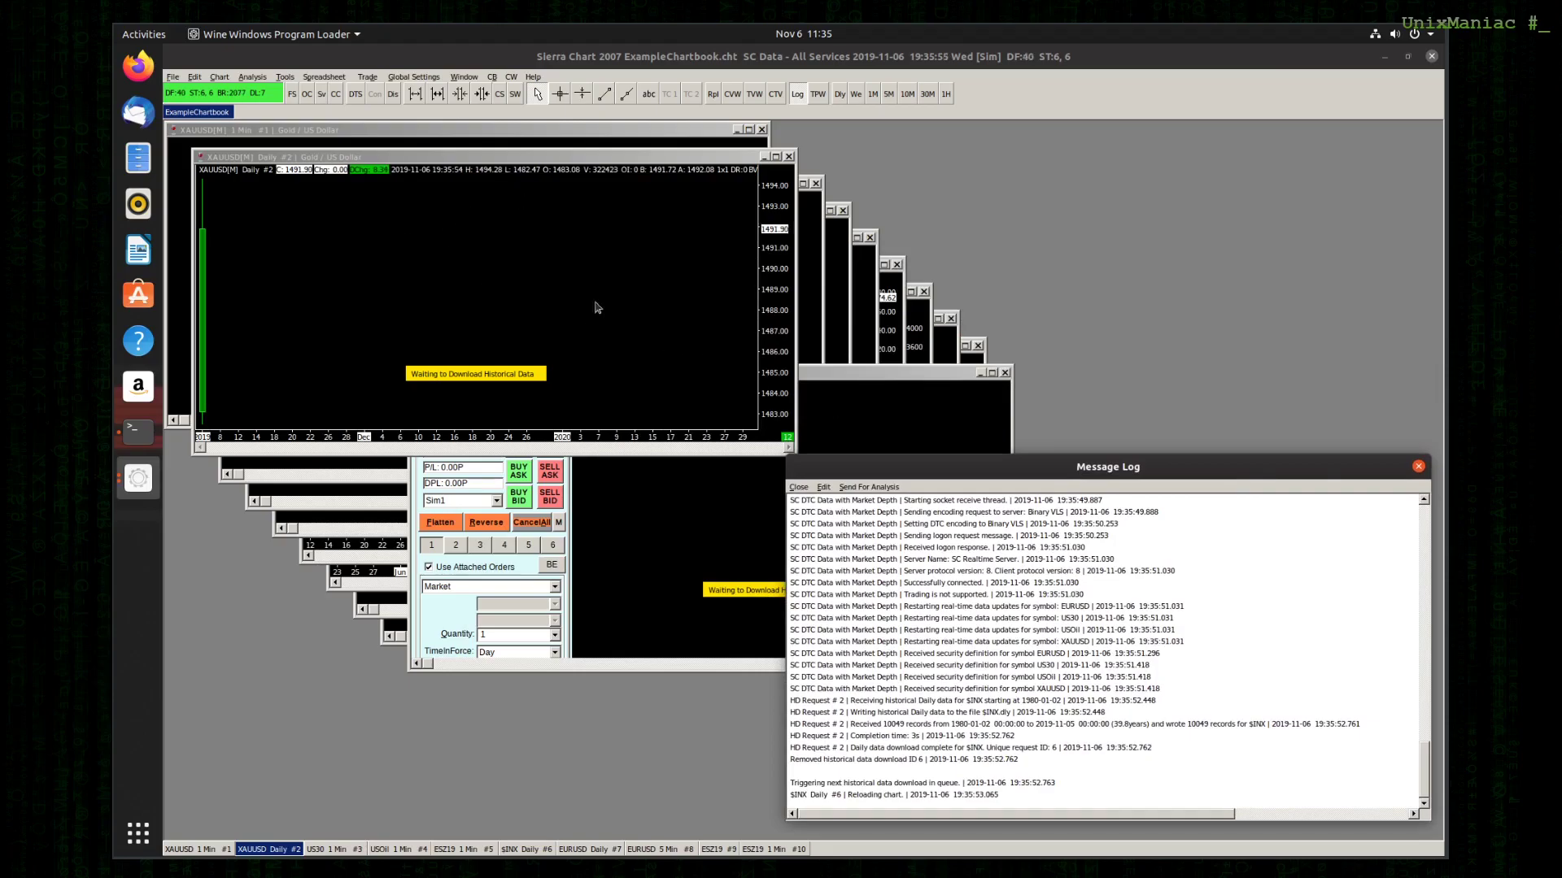
left_click(650, 576)
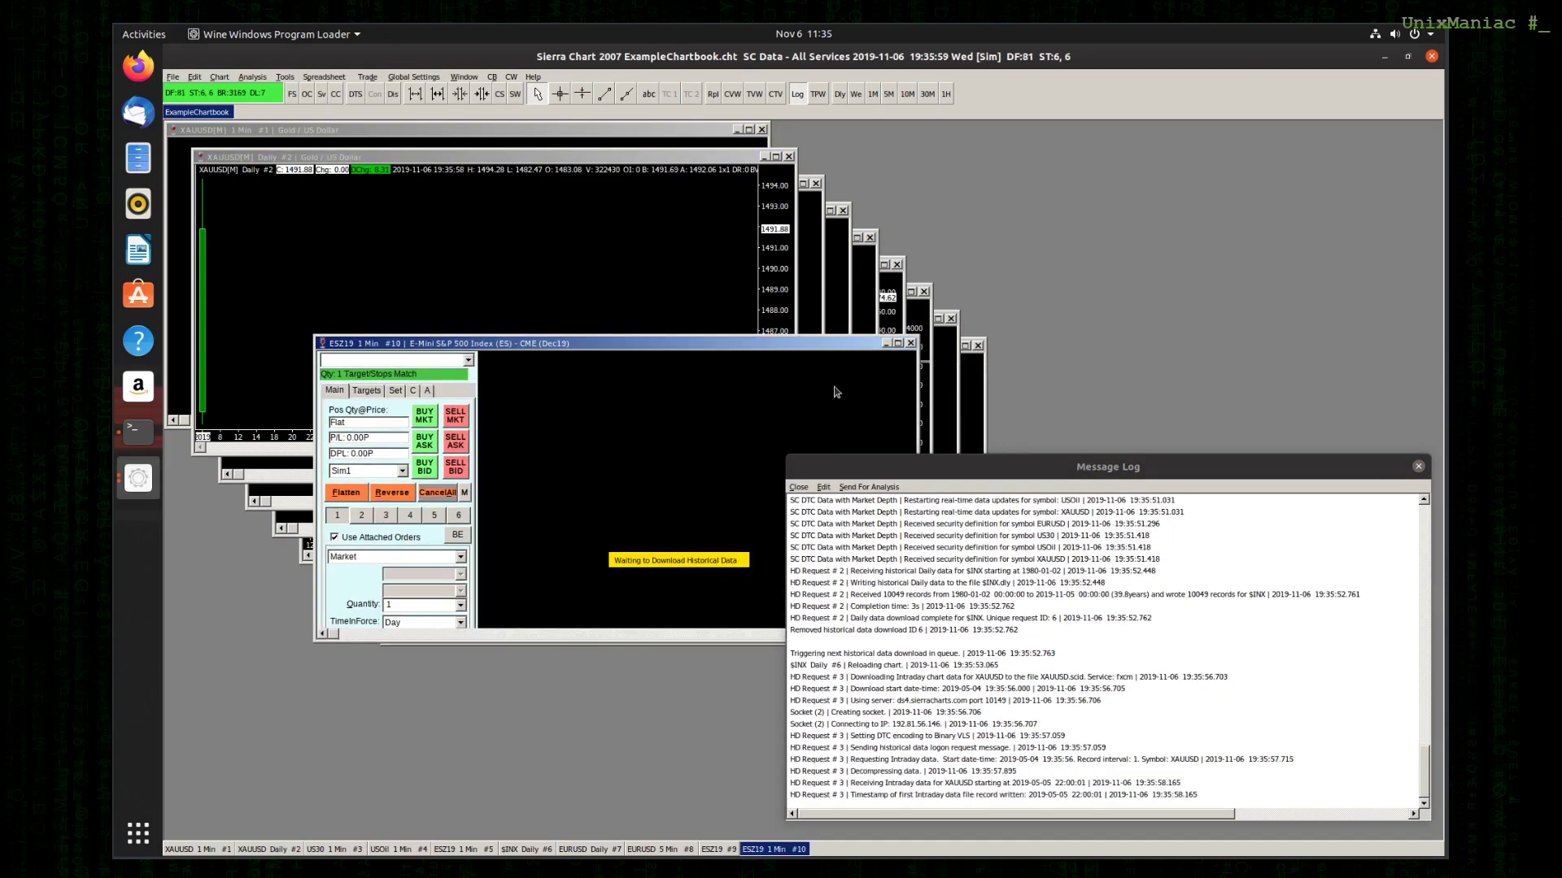
left_click(911, 343)
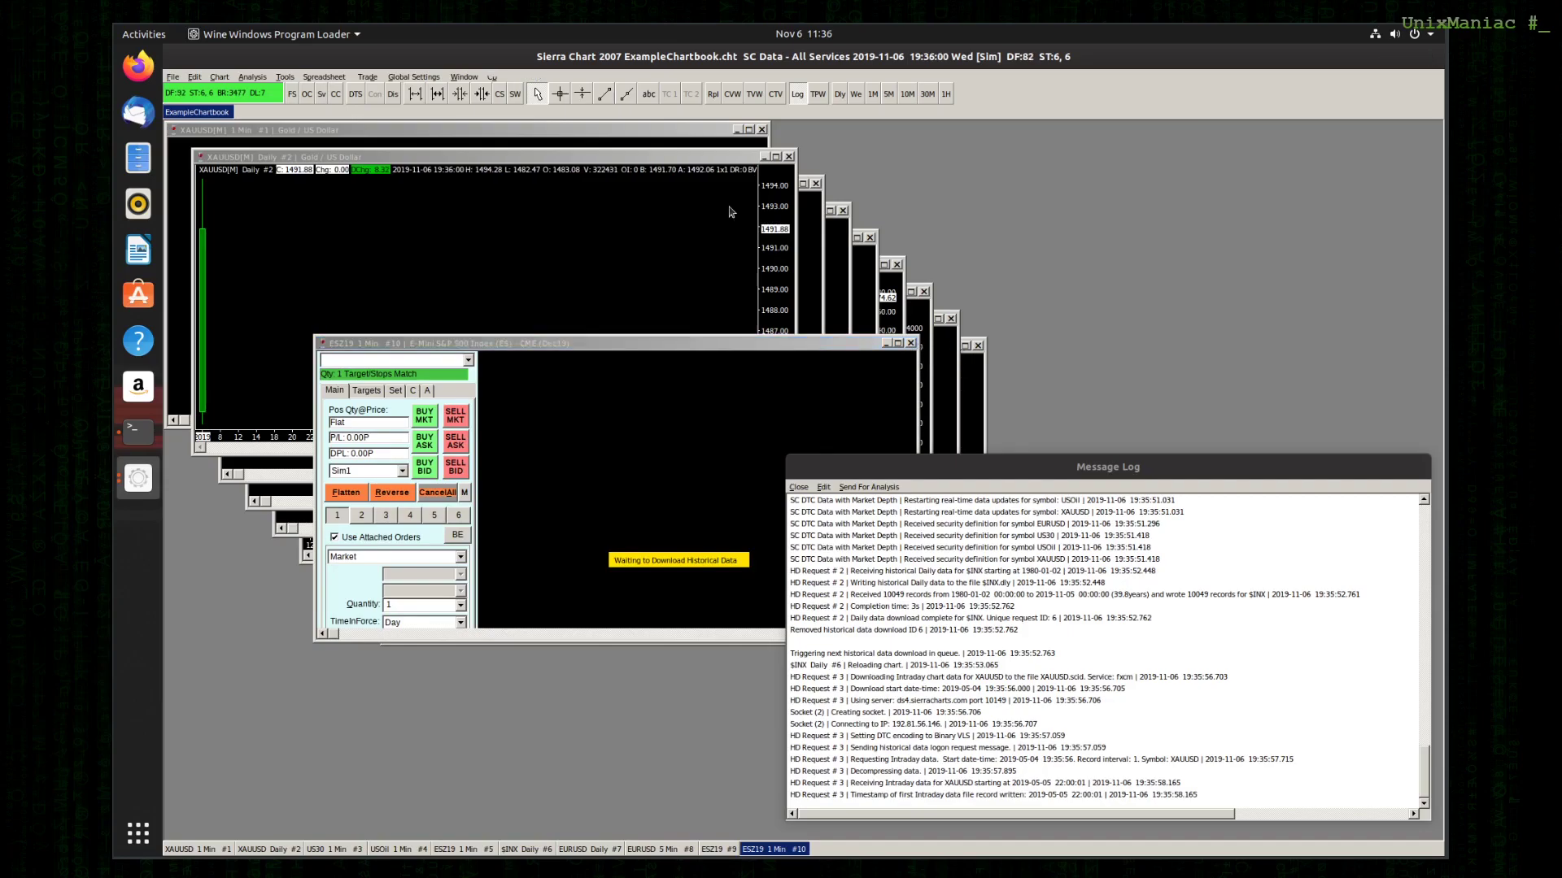
left_click(780, 470)
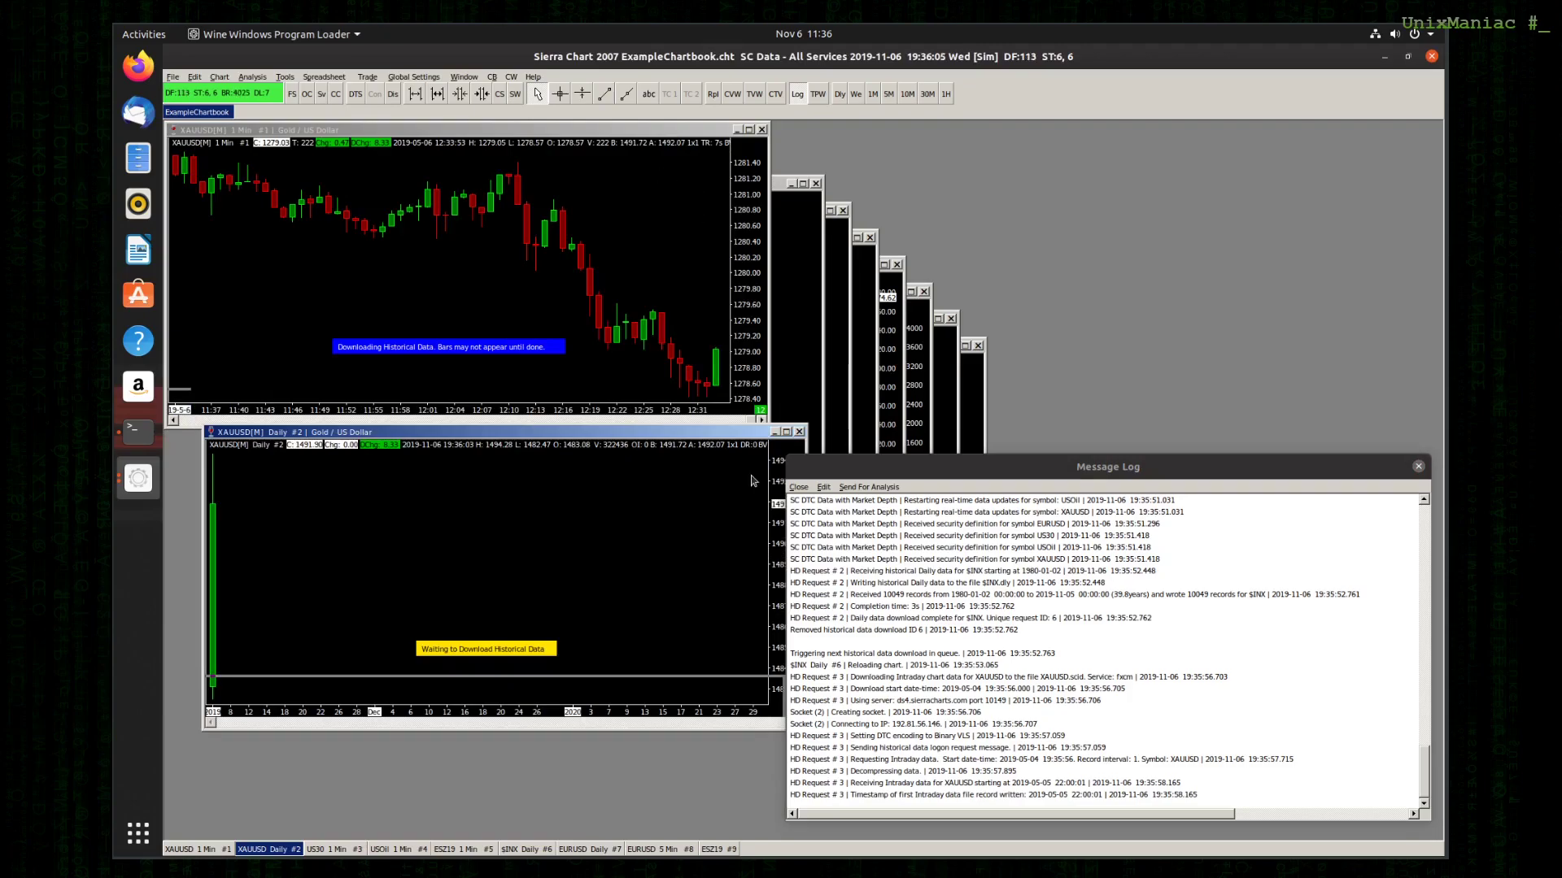
key("ctrl+F4")
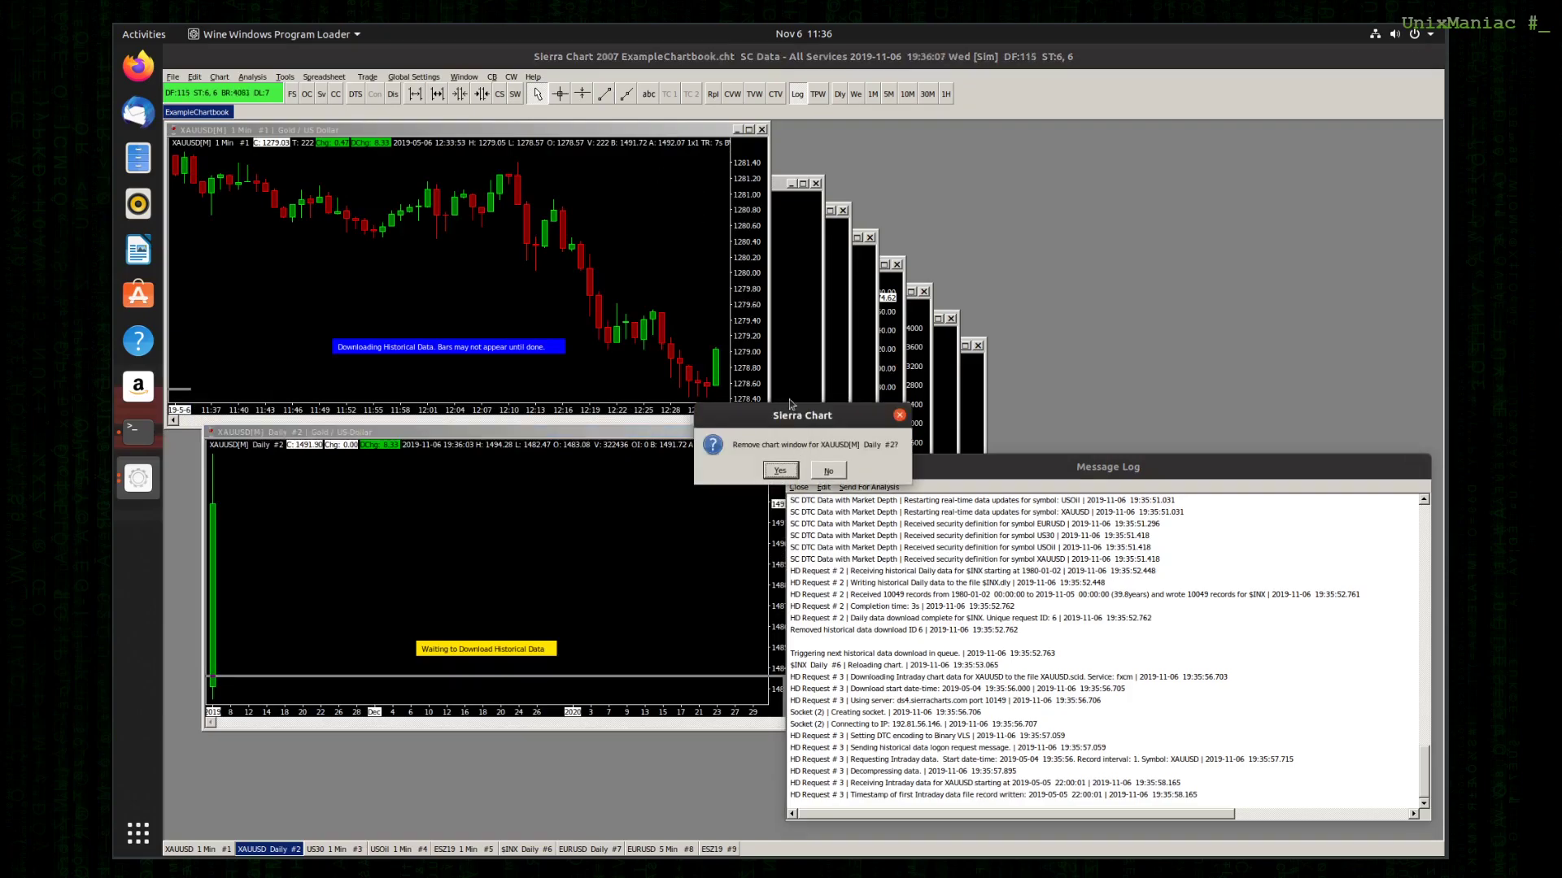
key("Return")
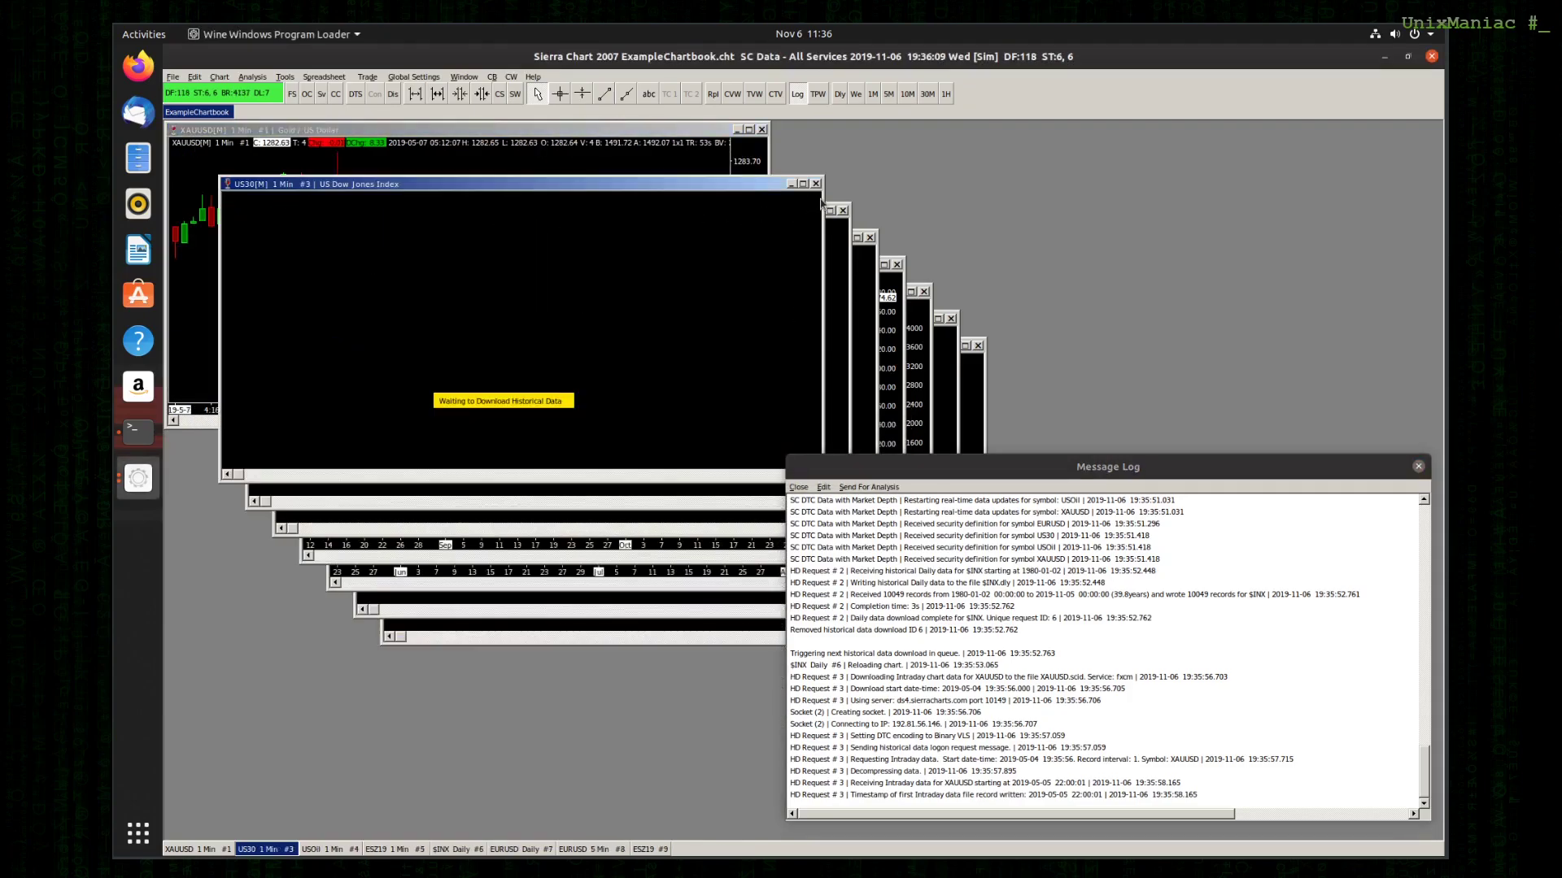
left_click(816, 183)
key("Return")
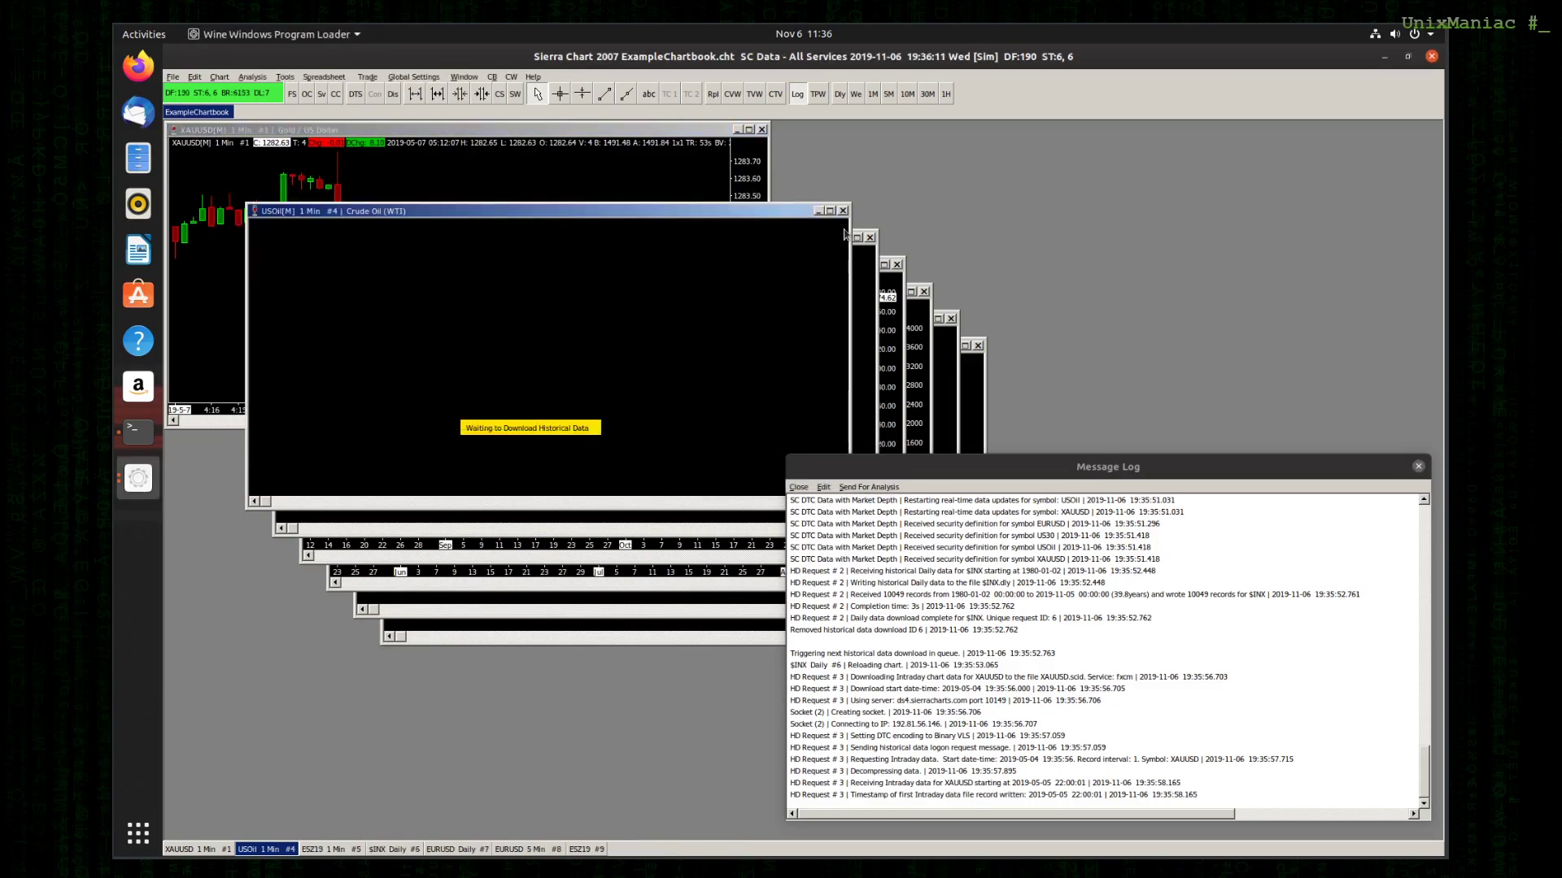
- Remove the USOil #4, ESZ19 #5, EURUSD 5 Min #8 and ESZ19 #9 charts, then close the message log
left_click(843, 211)
key("Return")
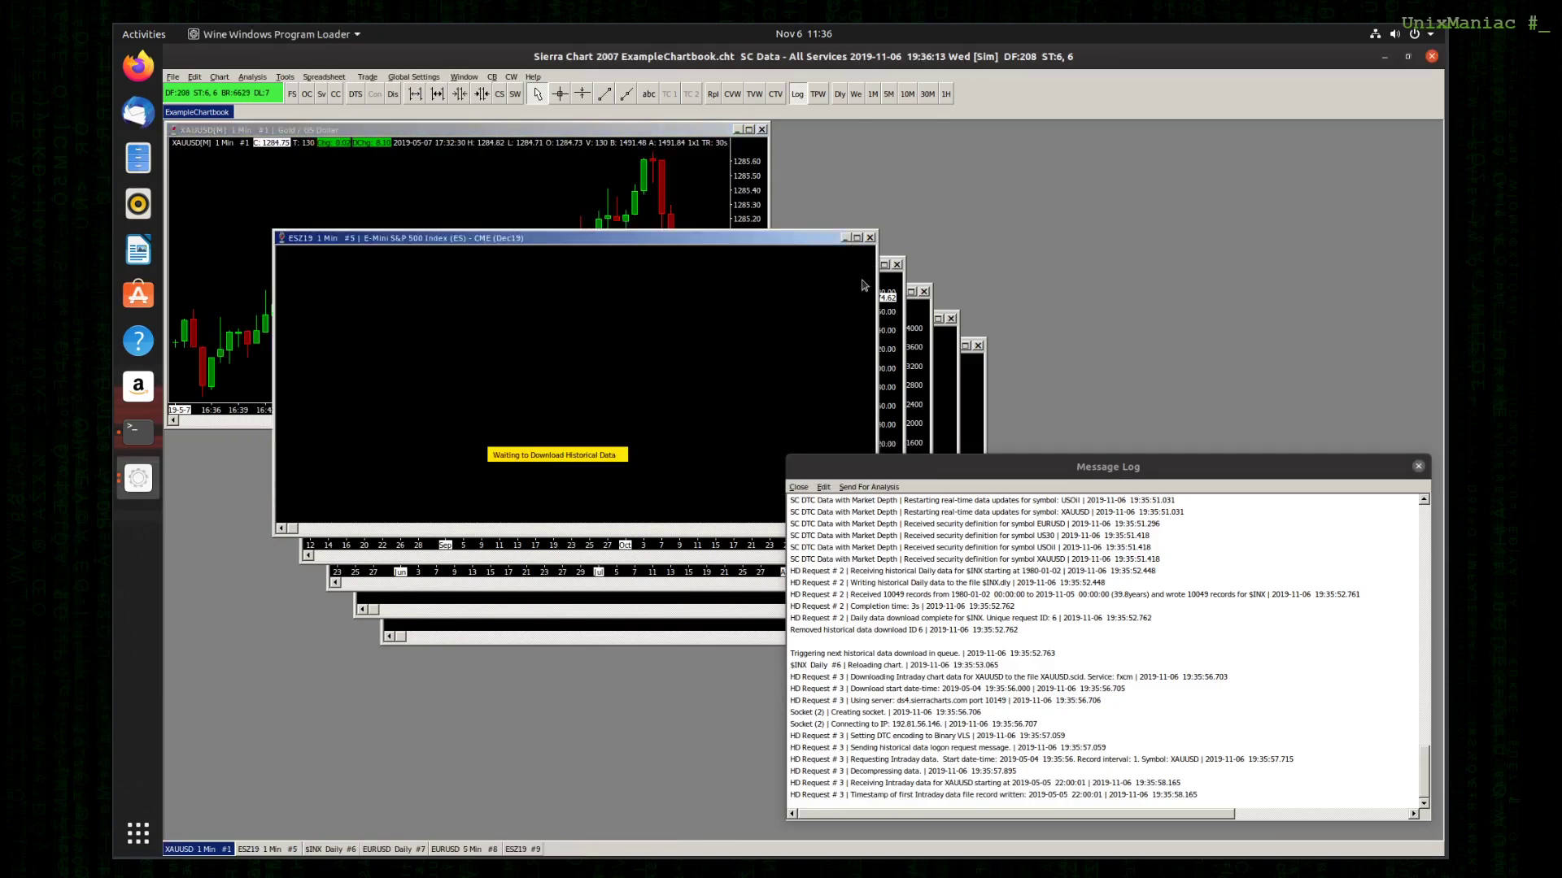
left_click(869, 238)
key("Return")
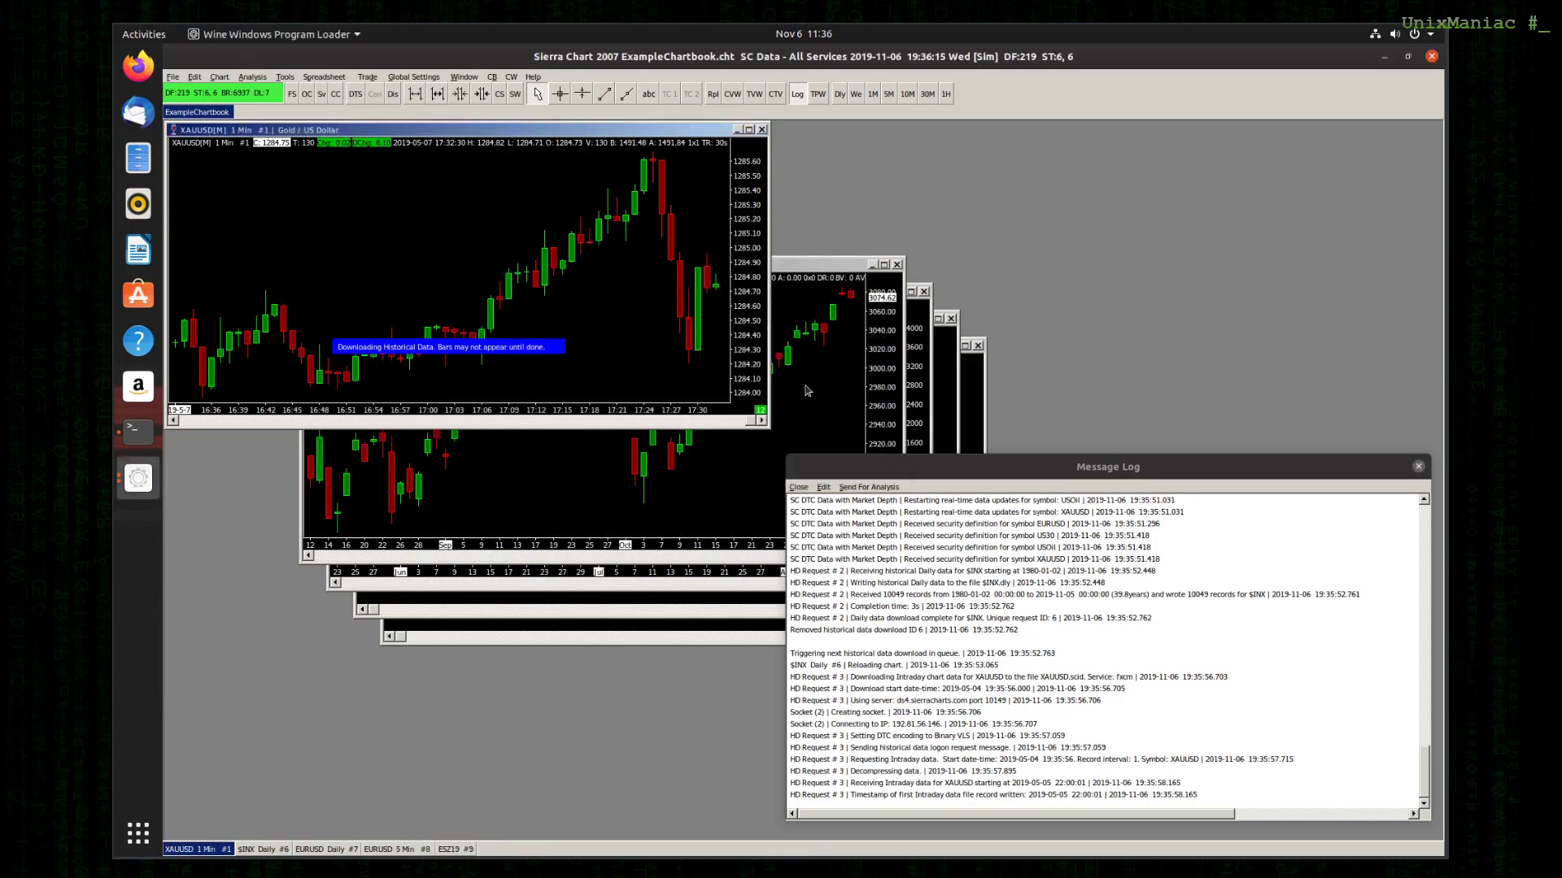
left_click(924, 382)
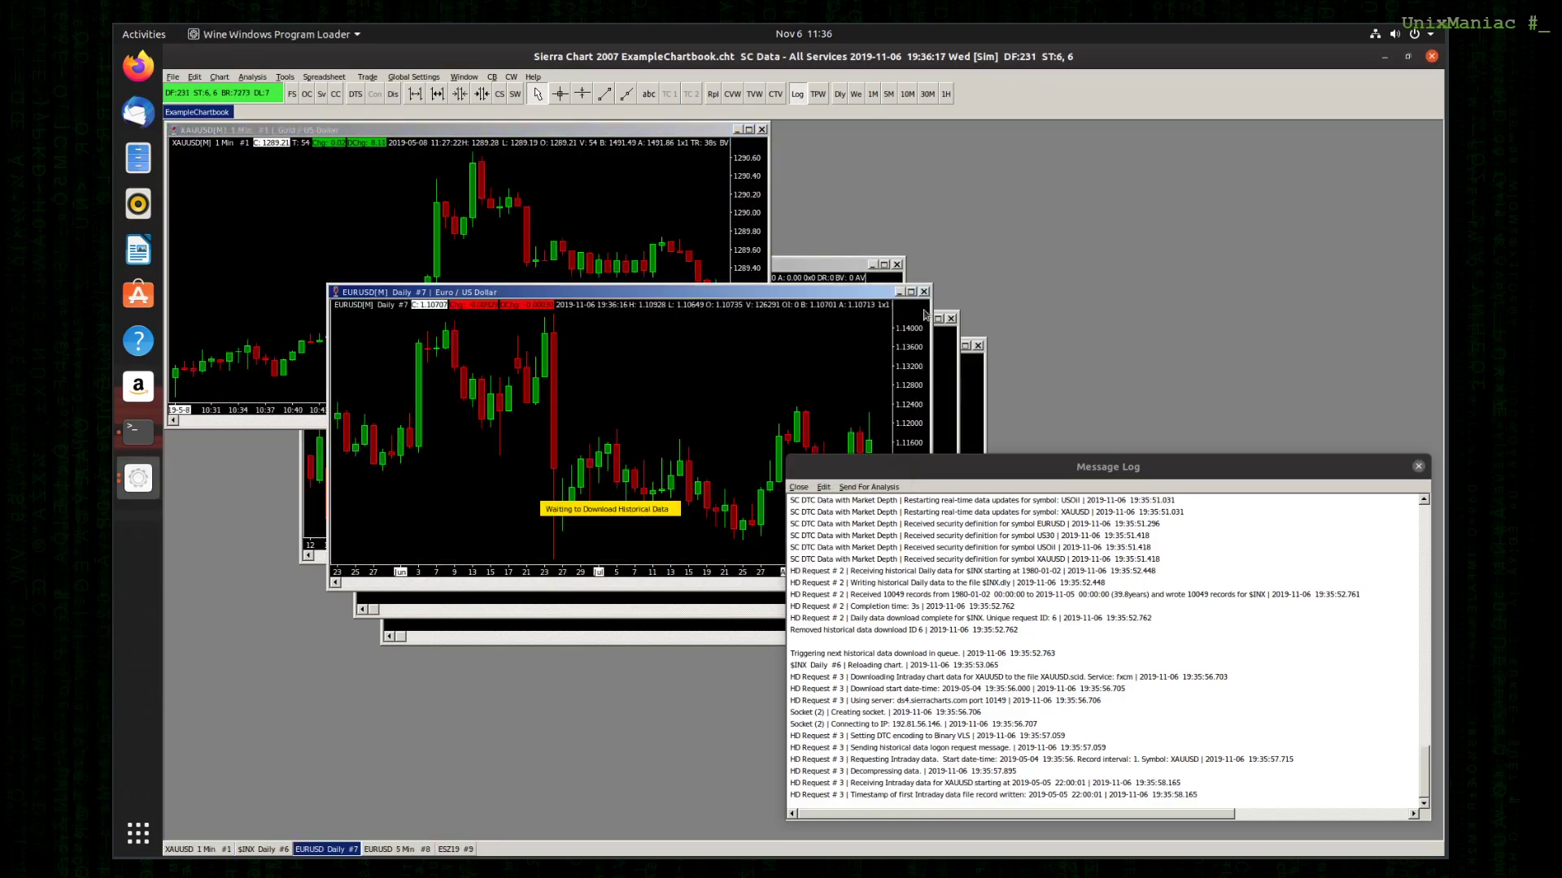
left_click(946, 404)
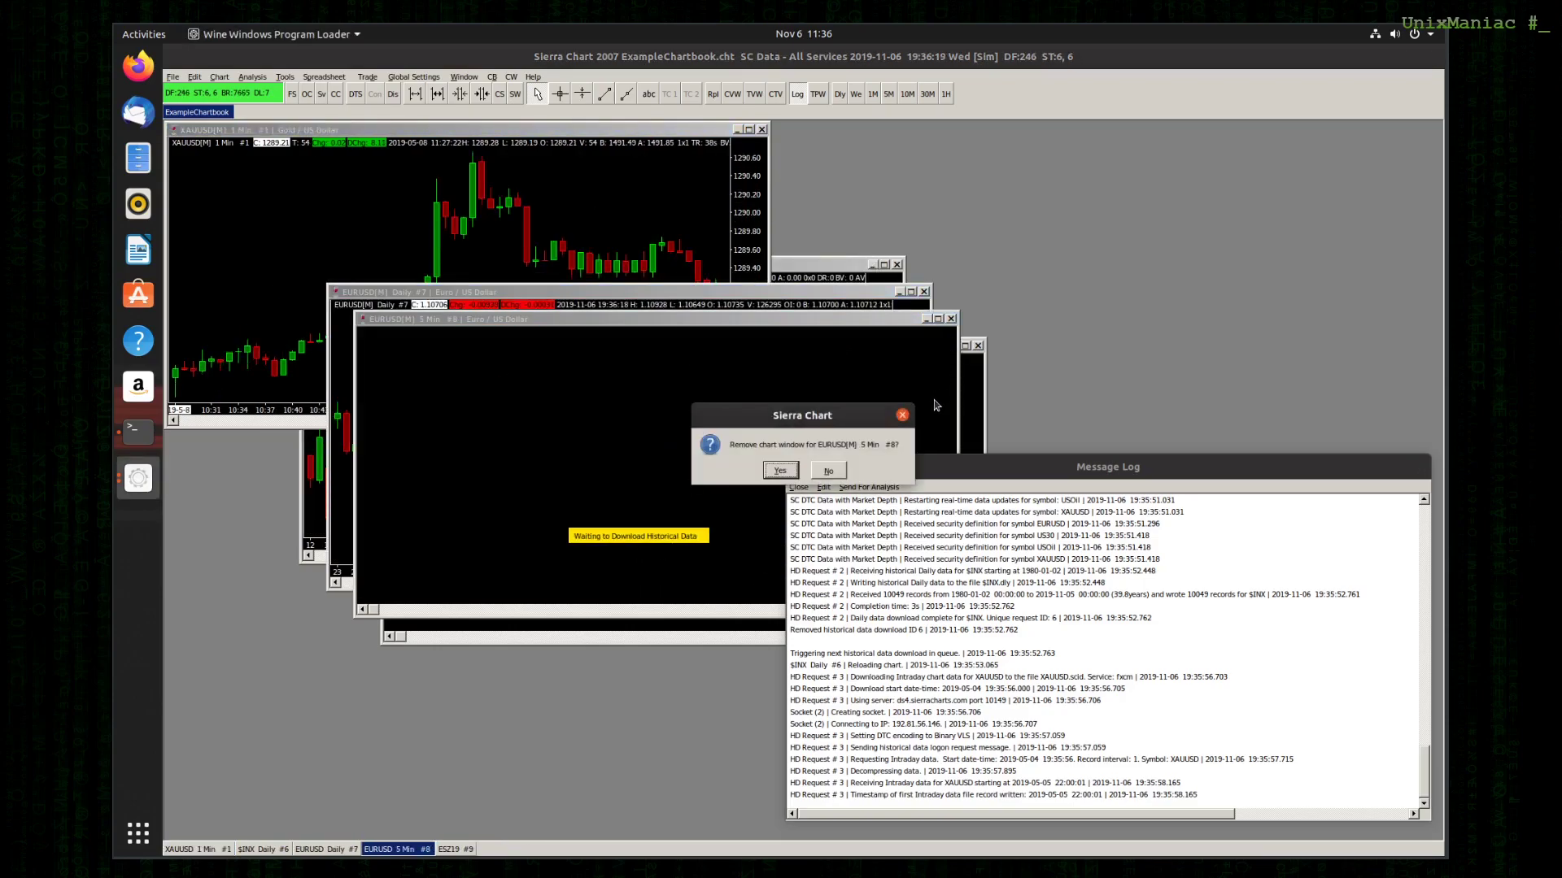
key("Return")
left_click(978, 344)
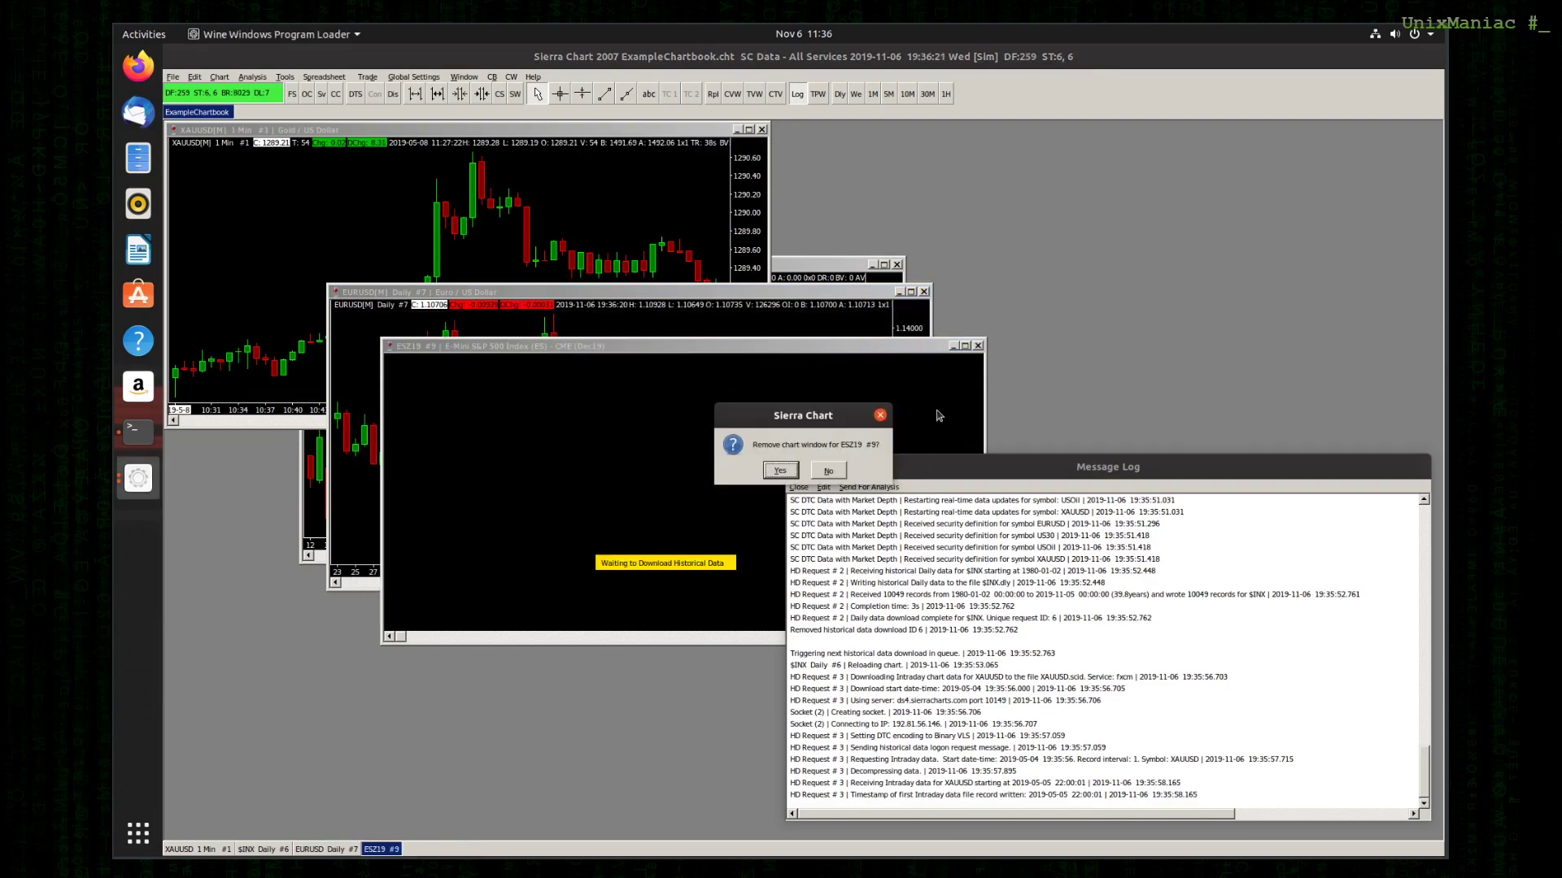
key("Return")
left_click(1417, 466)
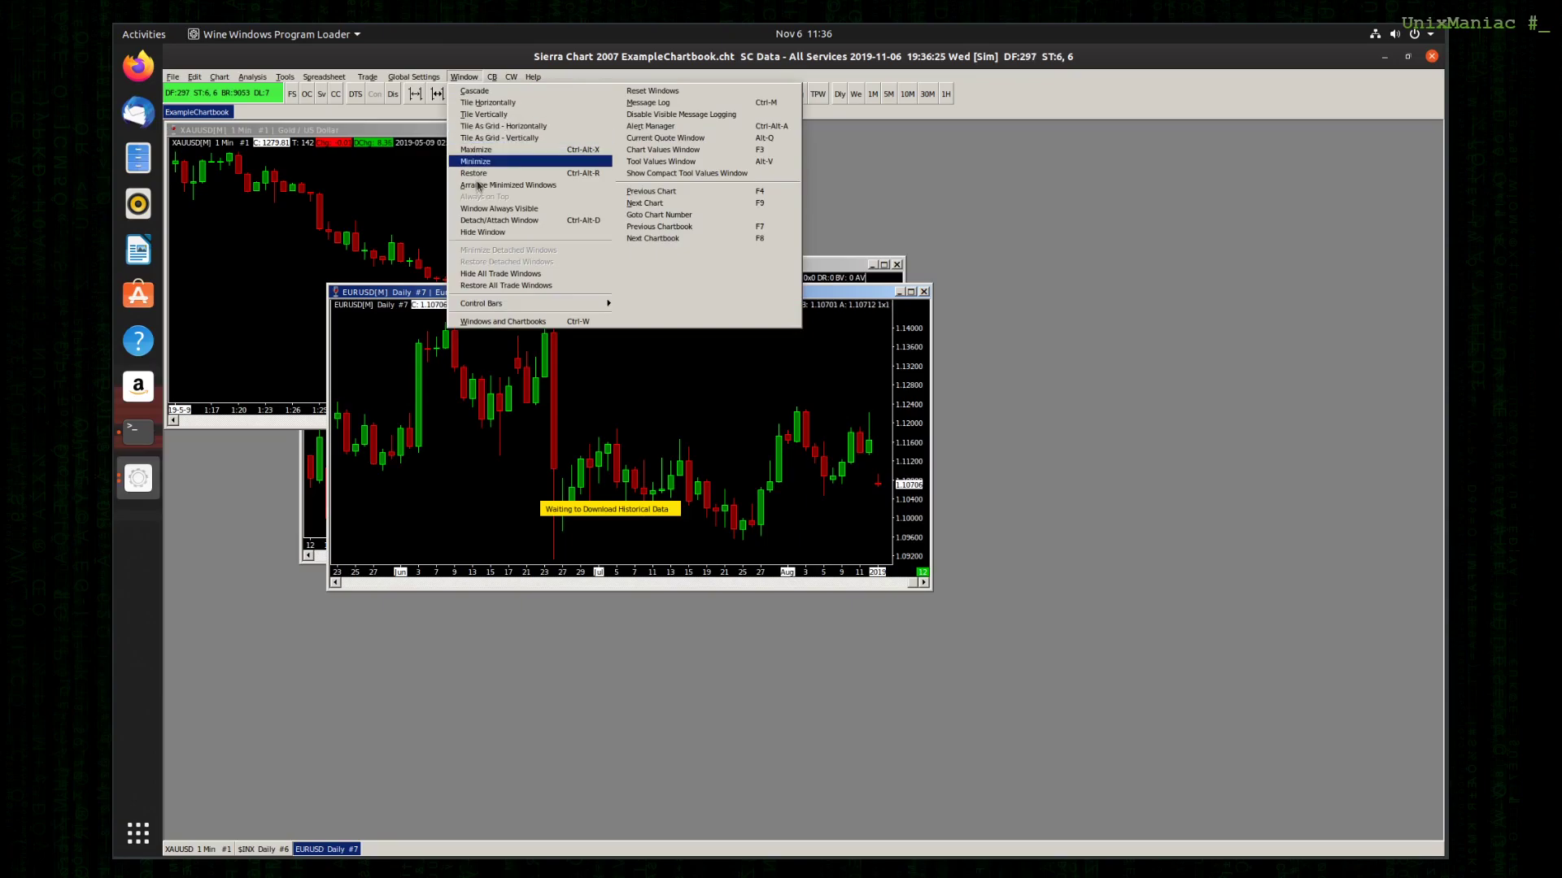
- Tile the charts vertically, rescale and zoom the EURUSD chart, and pan $INX back to earlier dates
left_click(491, 149)
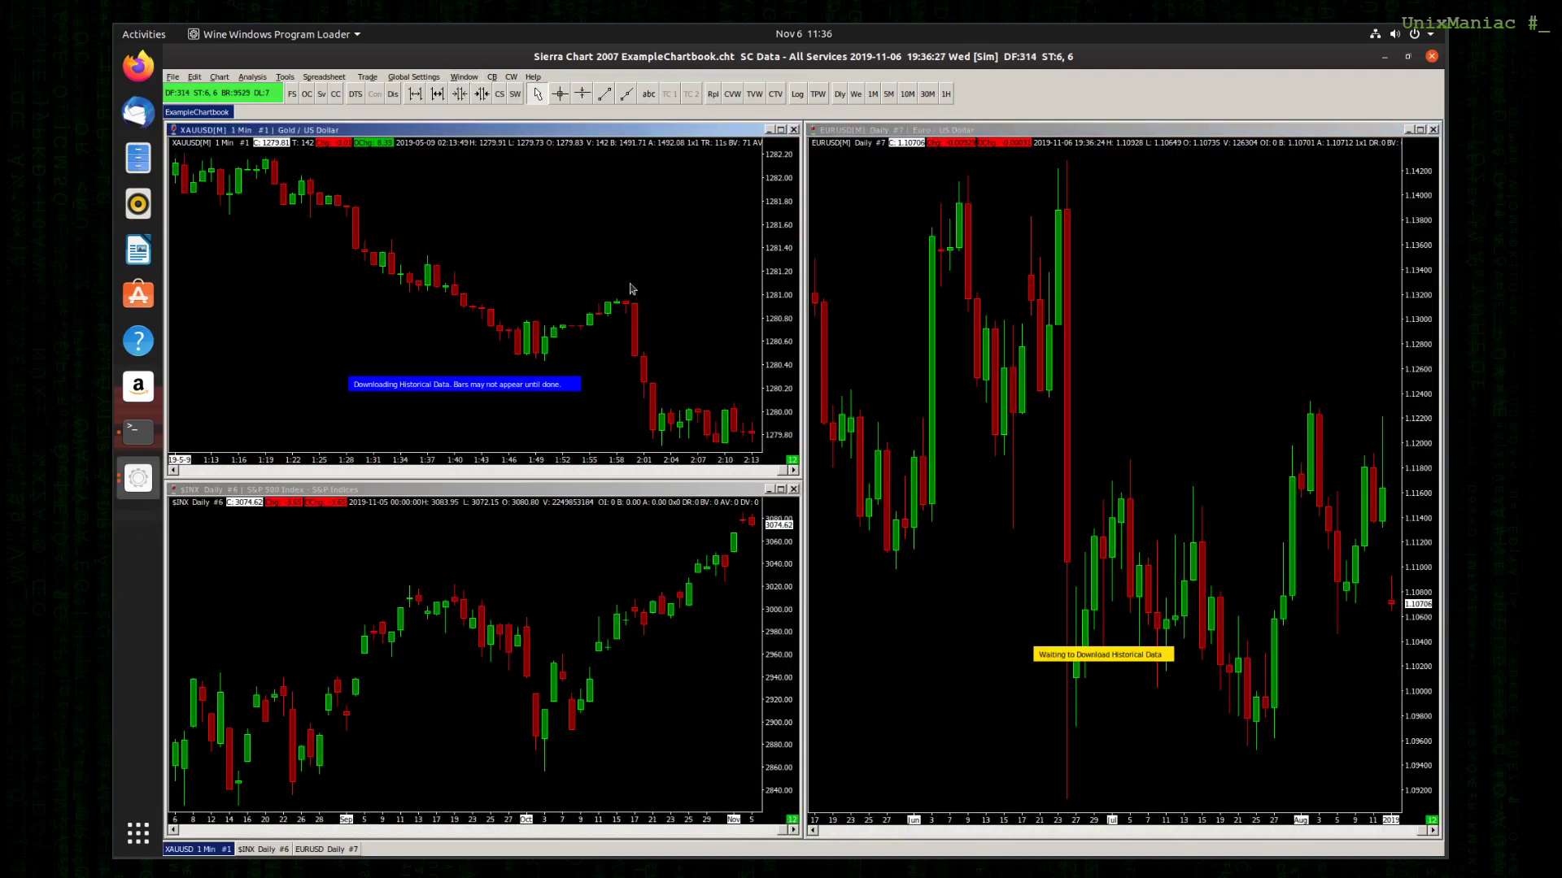
left_click(1129, 331)
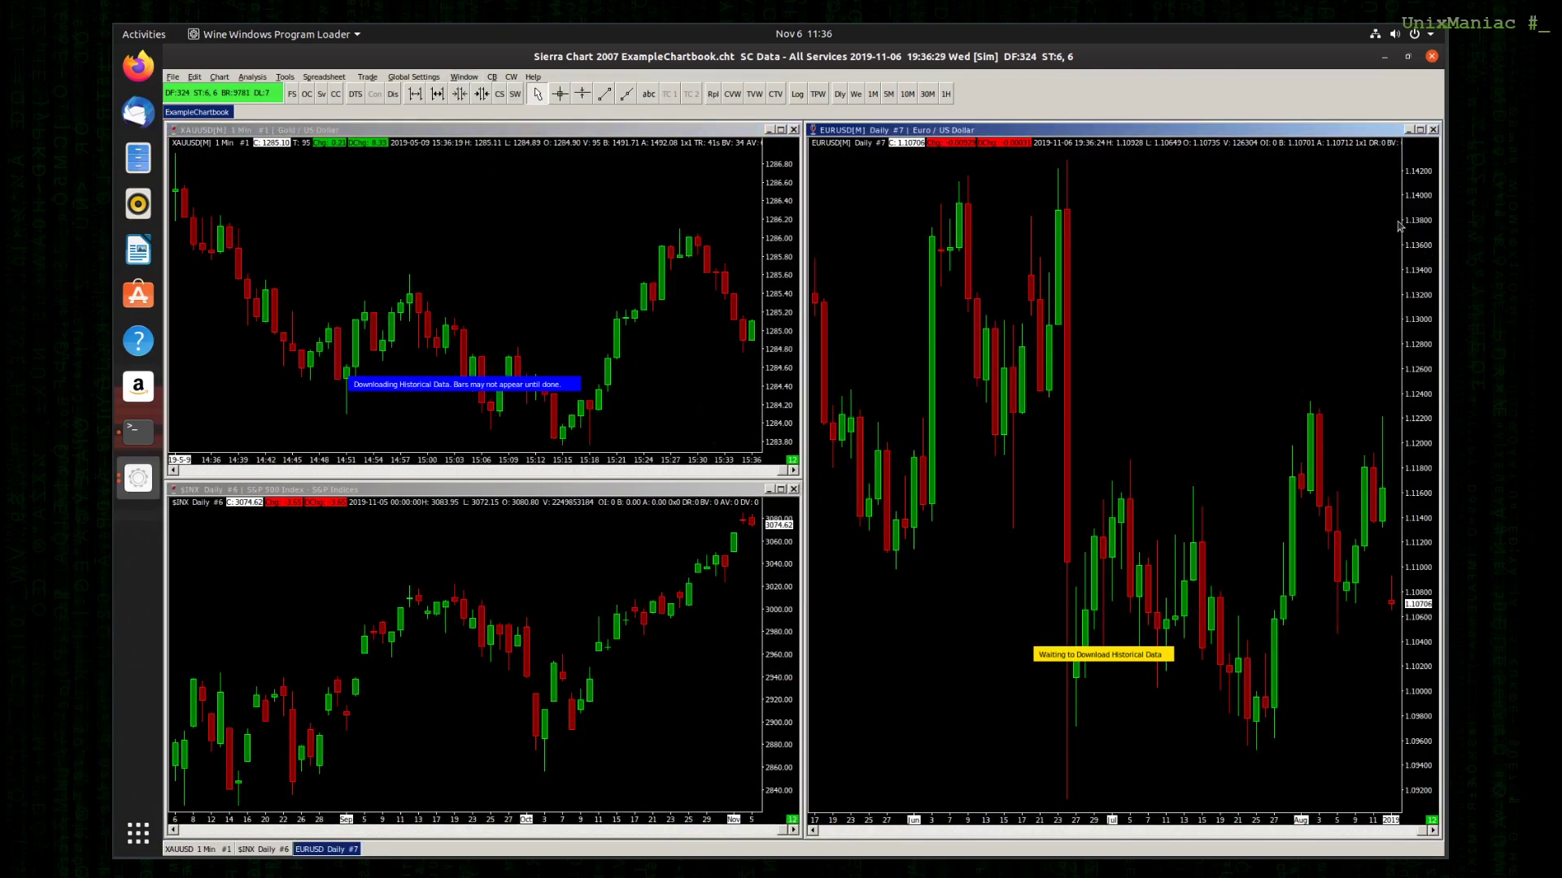
left_click_drag(1426, 238, 1419, 386)
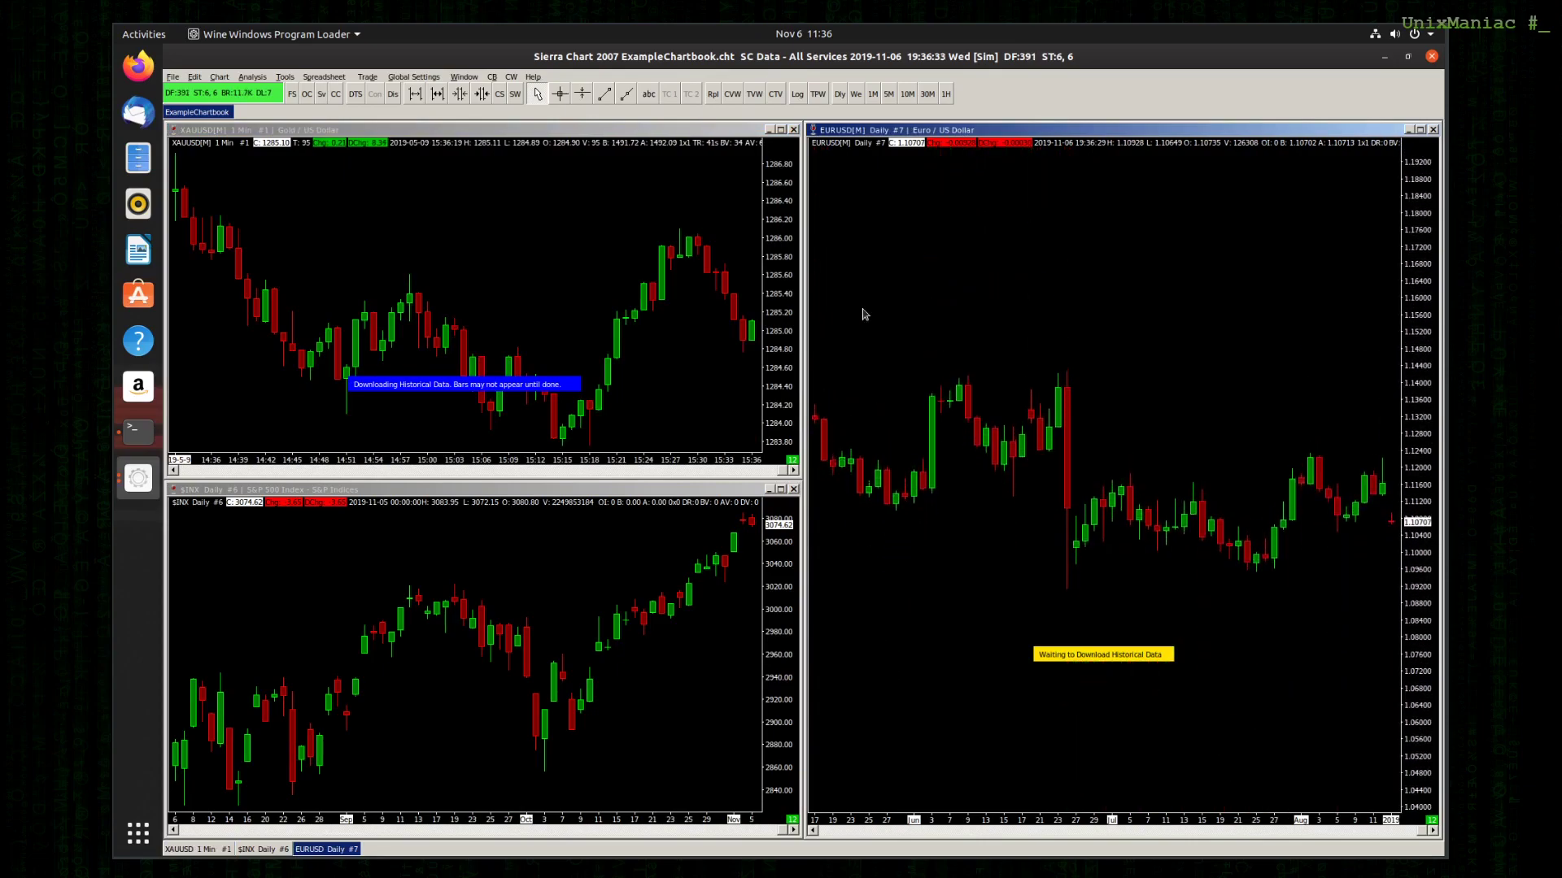
scroll(1170, 406, "down", 4)
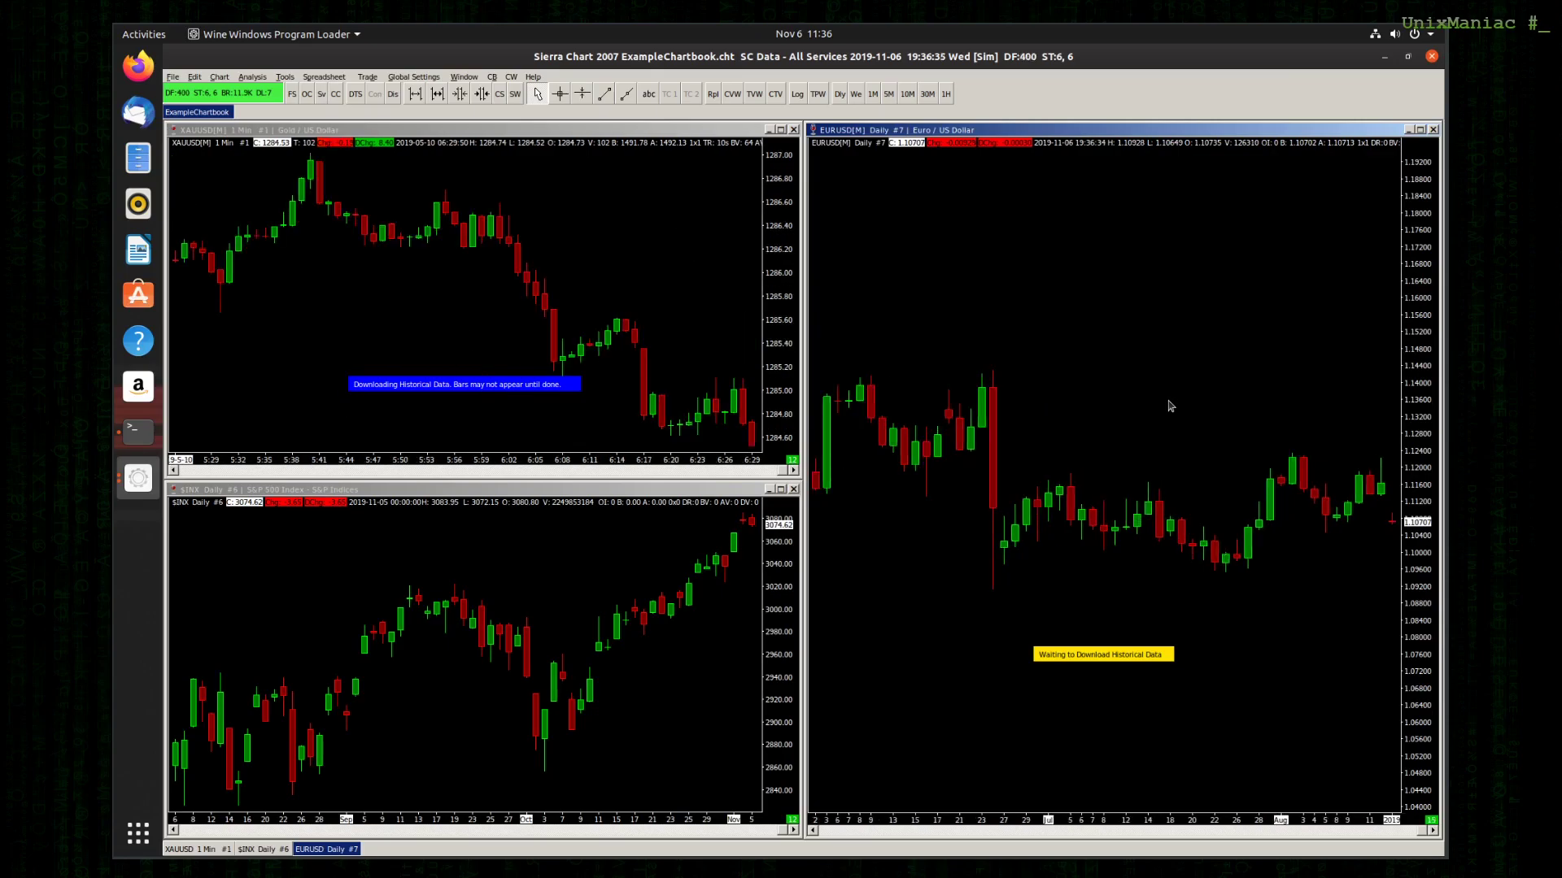
scroll(1169, 406, "down", 2)
scroll(1169, 406, "up", 6)
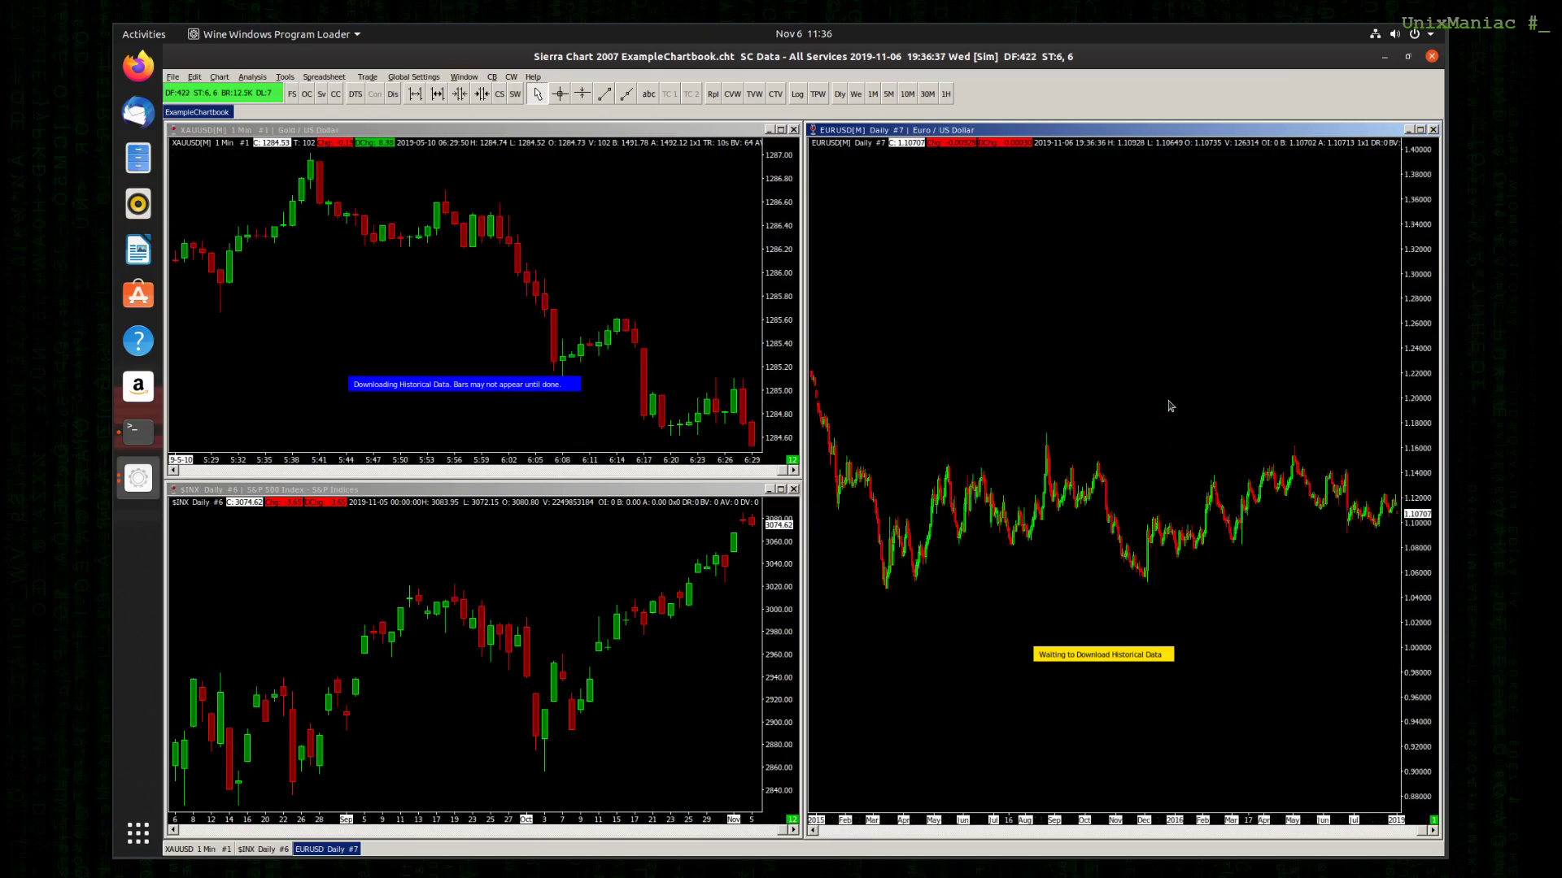
scroll(1169, 405, "up", 2)
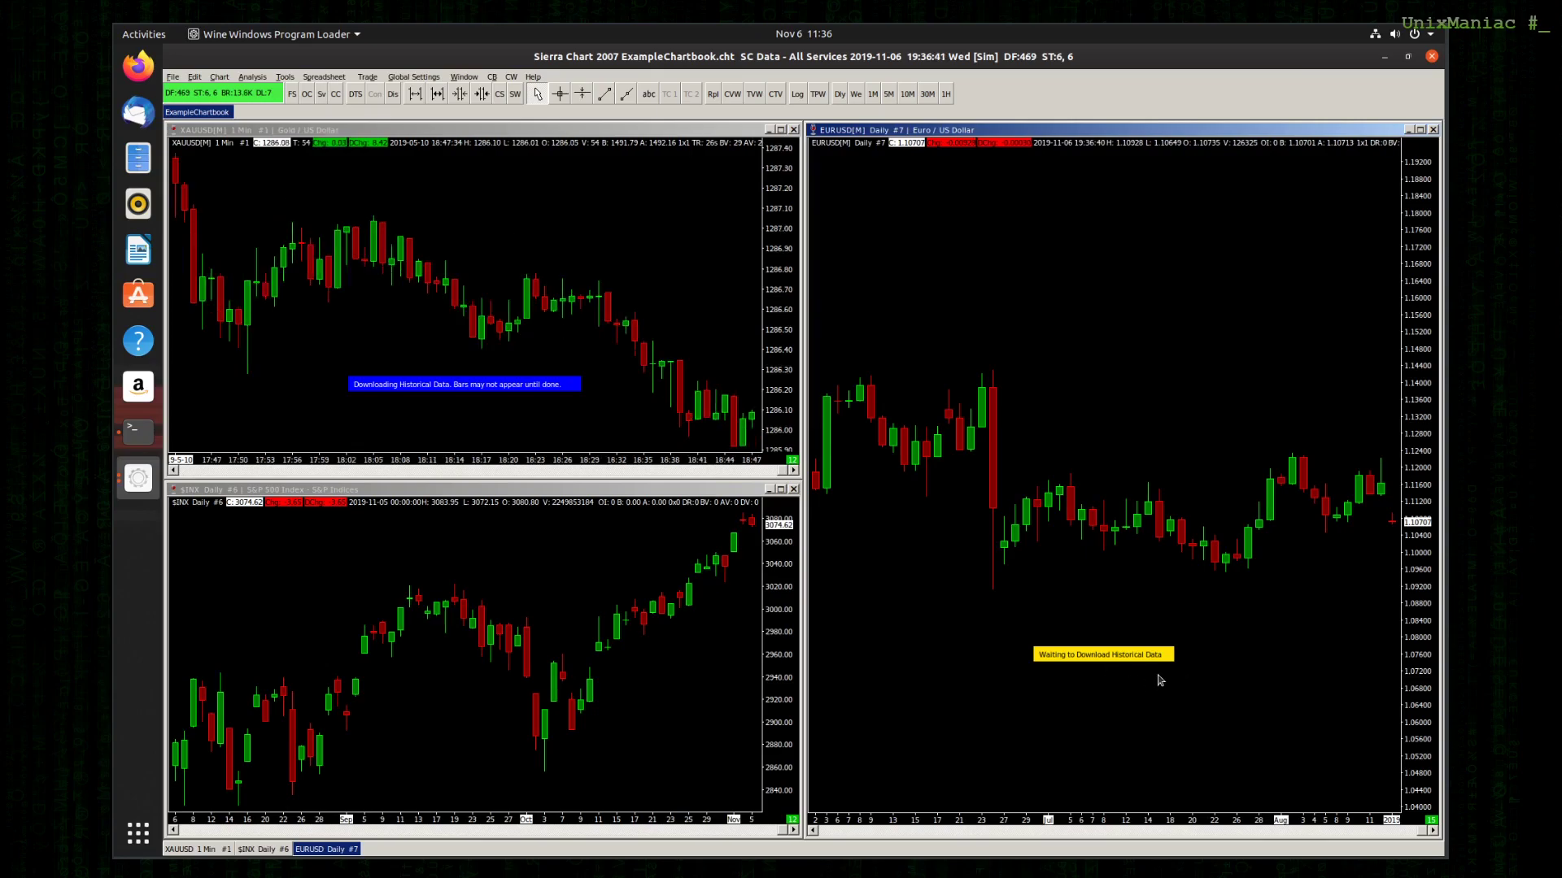
left_click_drag(480, 657, 582, 555)
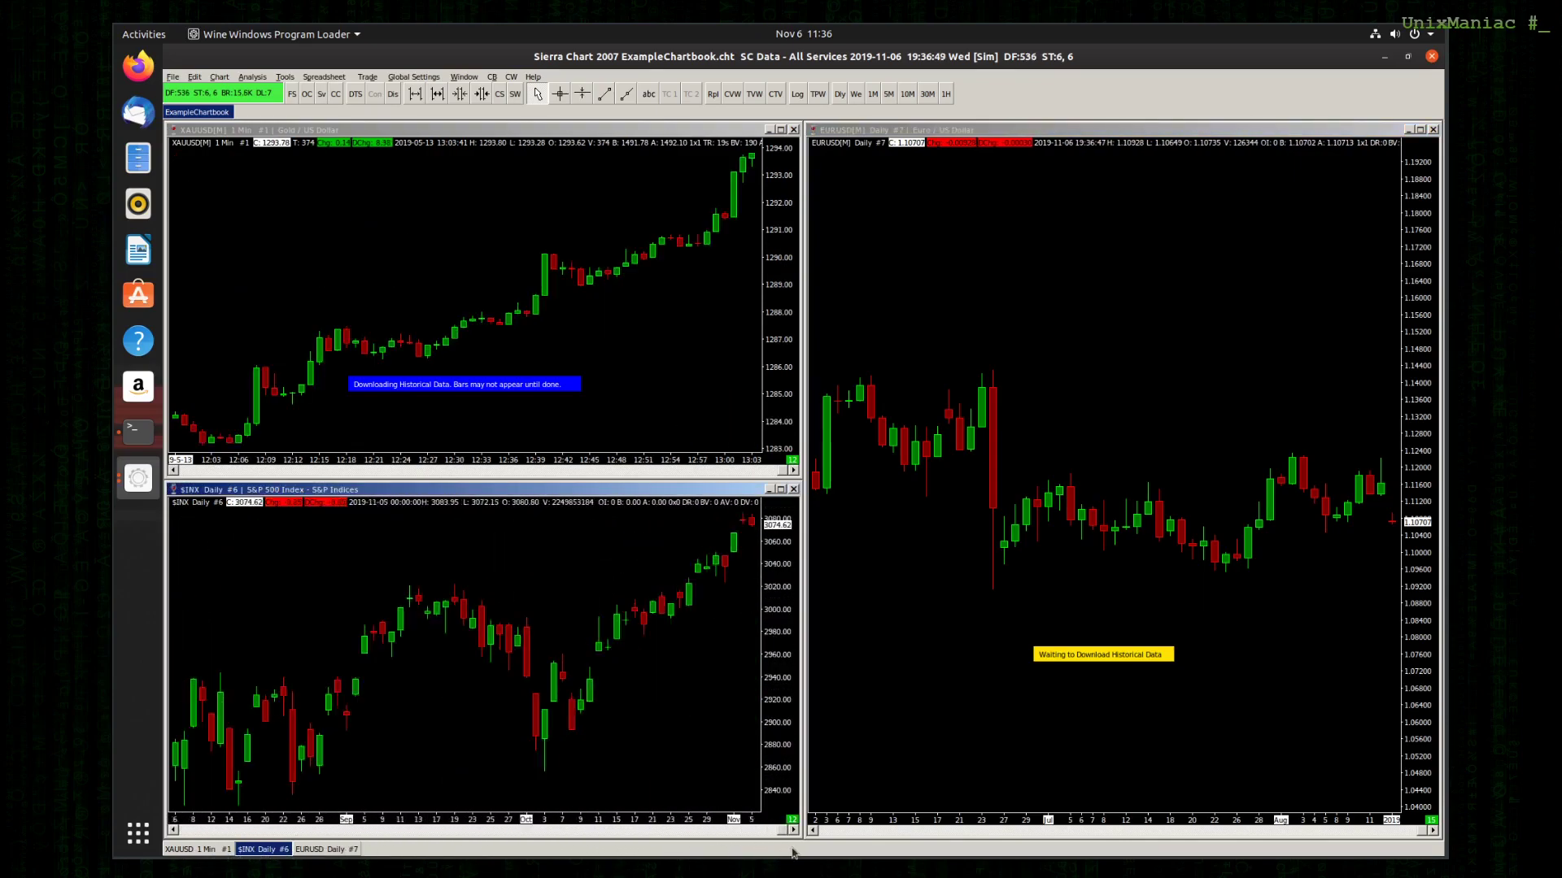